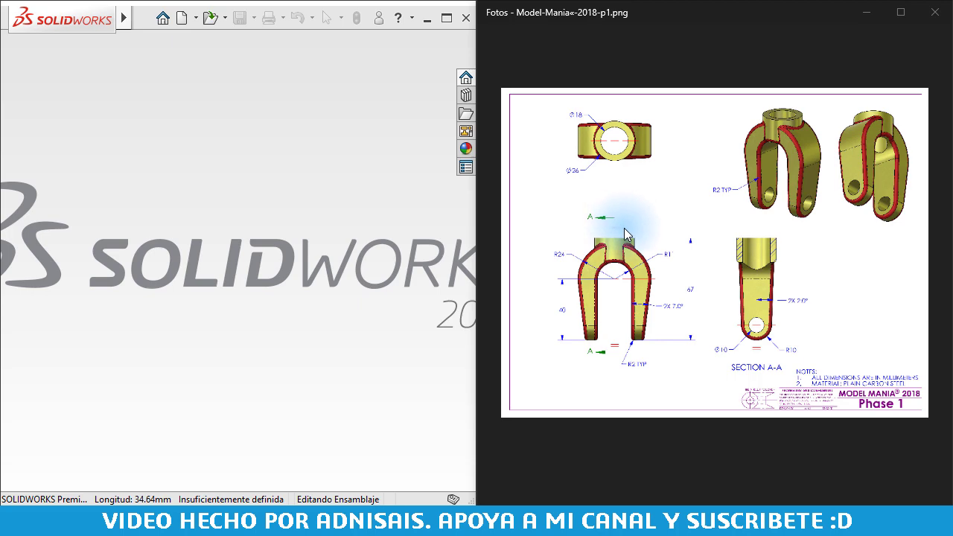
- Zoom into the clevis drawing and pan between the fork view and the Ø18/Ø26 top view
{"action": "scroll", "coordinate": [609, 283], "scroll_direction": "up", "scroll_amount": 2}
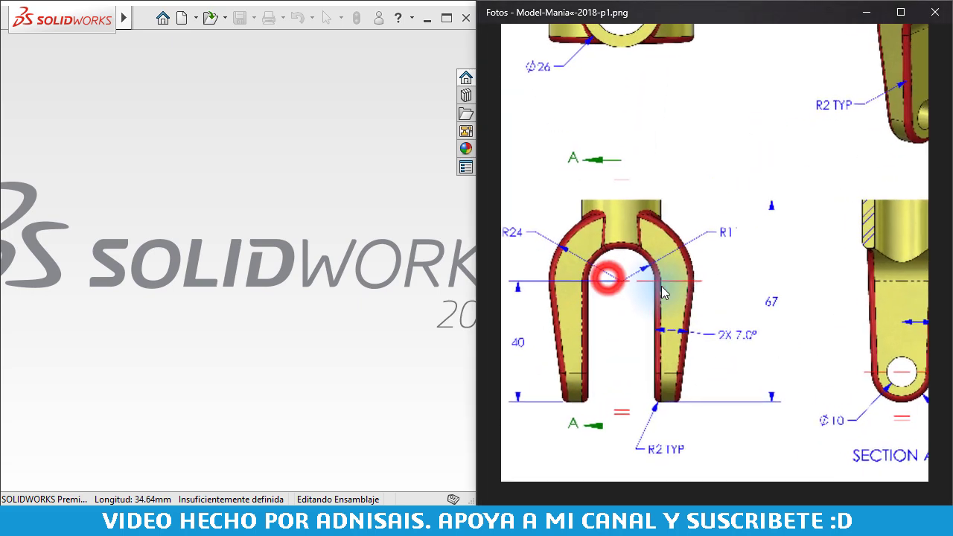
{"action": "scroll", "coordinate": [655, 275], "scroll_direction": "up", "scroll_amount": 2}
{"action": "left_click_drag", "start_coordinate": [654, 251], "coordinate": [667, 241]}
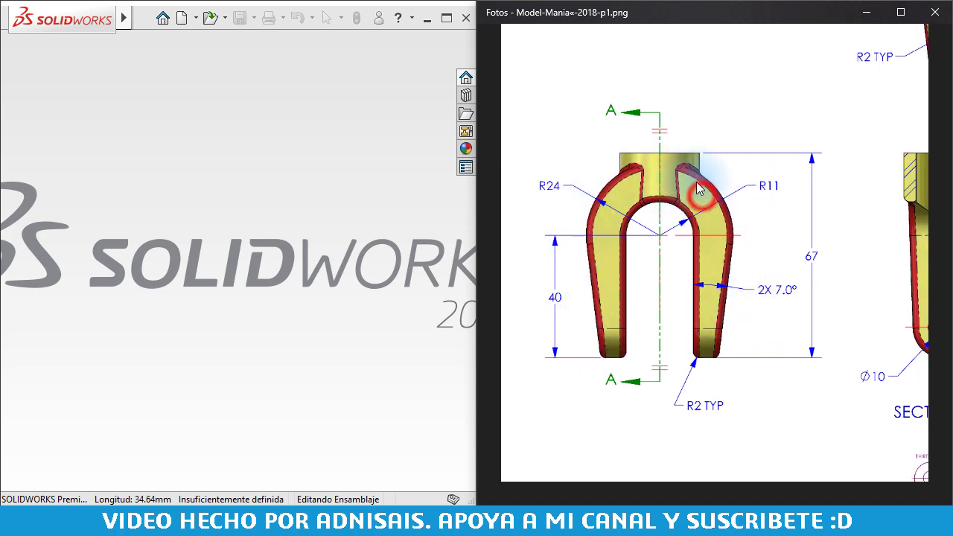
{"action": "left_click_drag", "start_coordinate": [704, 203], "coordinate": [689, 194]}
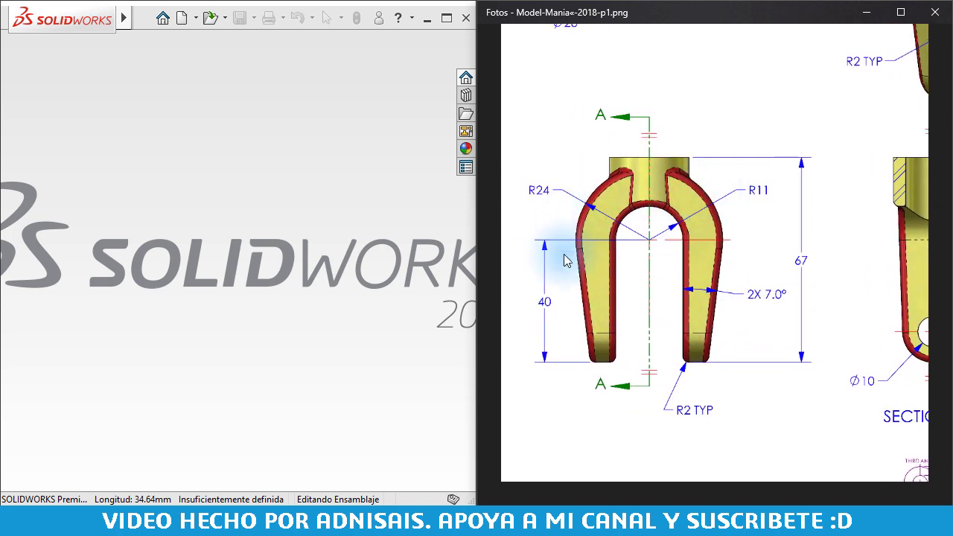
{"action": "left_click_drag", "start_coordinate": [749, 216], "coordinate": [663, 240]}
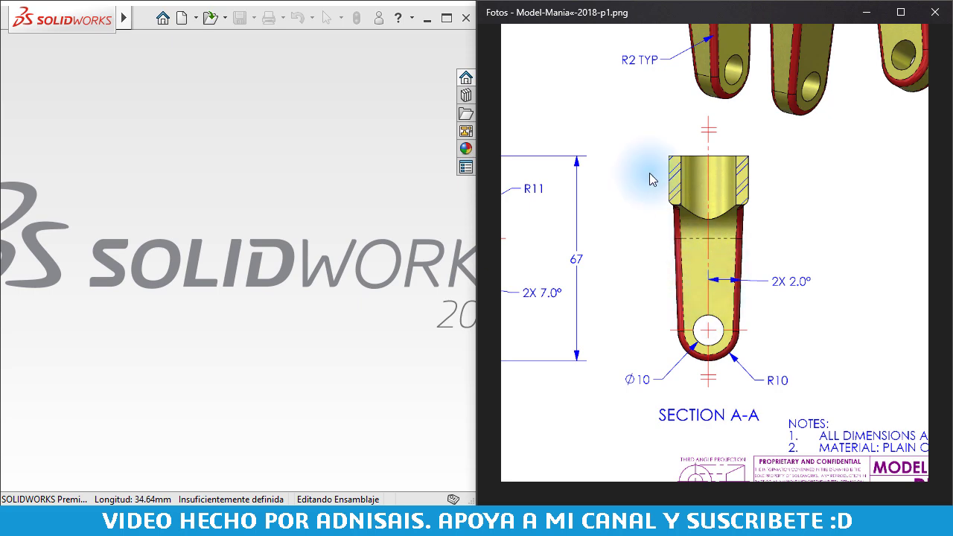
{"action": "left_click_drag", "start_coordinate": [649, 179], "coordinate": [767, 345]}
{"action": "left_click_drag", "start_coordinate": [703, 187], "coordinate": [819, 216]}
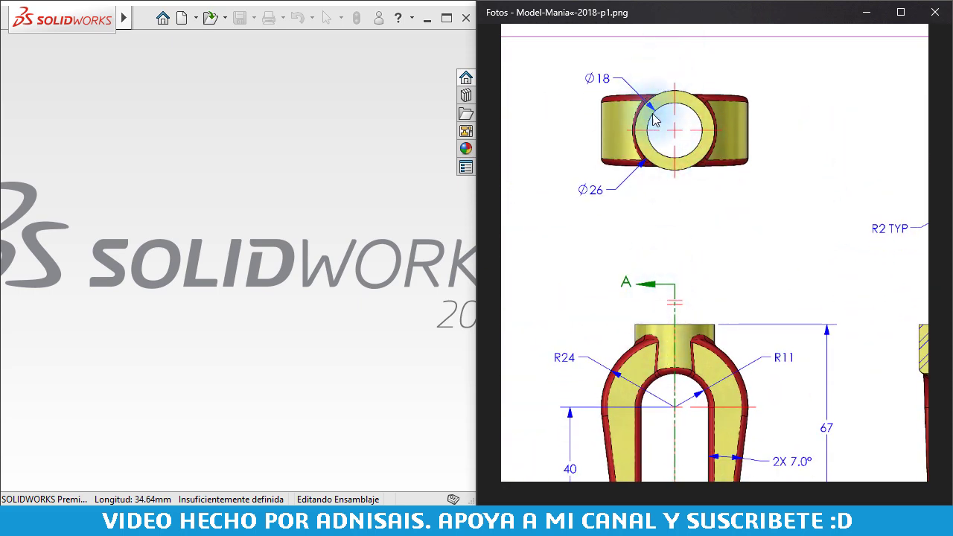
{"action": "left_click_drag", "start_coordinate": [733, 329], "coordinate": [702, 295]}
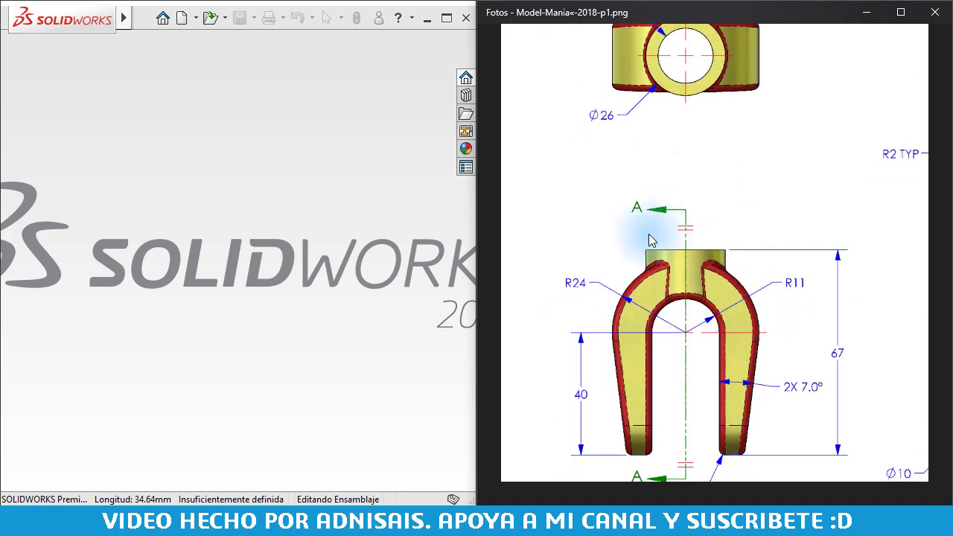
{"action": "left_click", "coordinate": [284, 178]}
- Create a new part from the Part template
{"action": "left_click", "coordinate": [181, 17]}
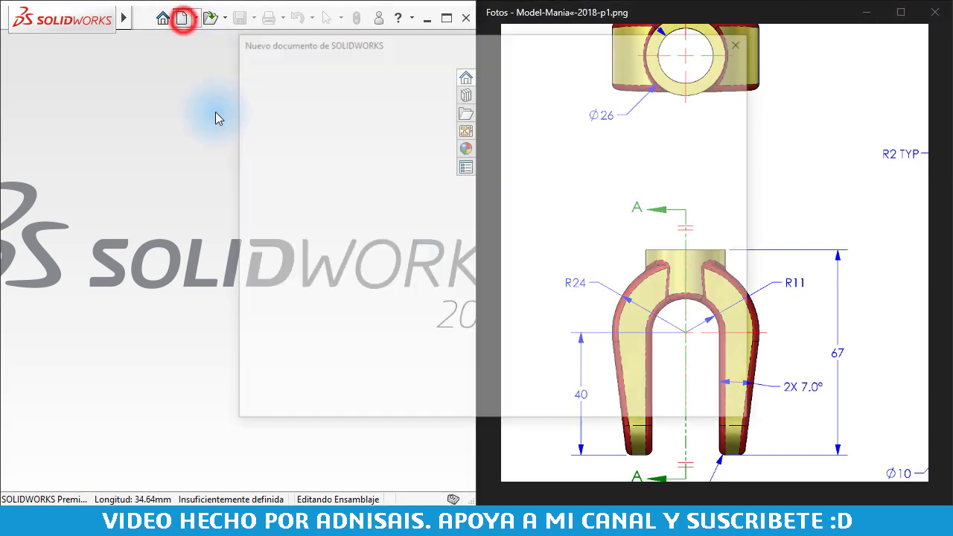
{"action": "left_click", "coordinate": [280, 100]}
{"action": "double_click", "coordinate": [280, 100]}
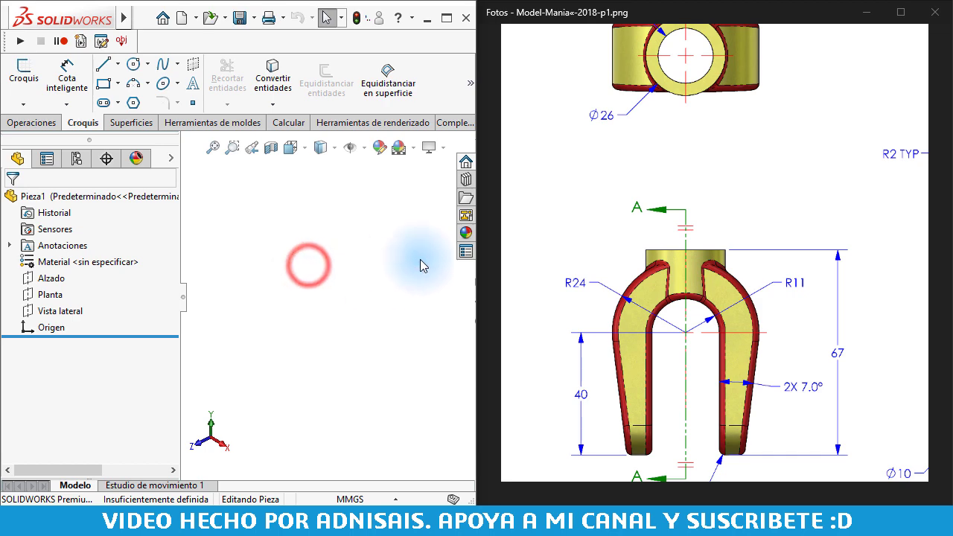
{"action": "left_click_drag", "start_coordinate": [700, 340], "coordinate": [696, 325]}
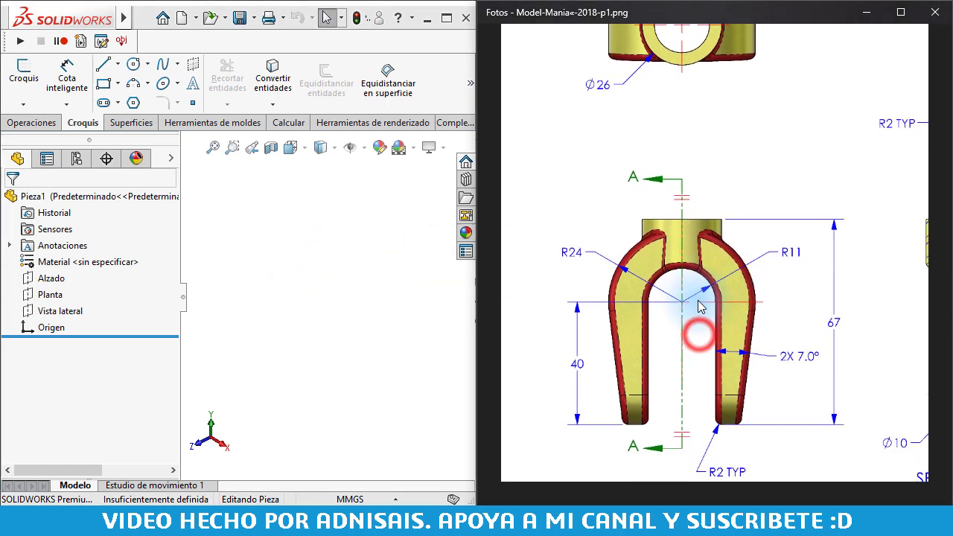
- On the Alzado plane, sketch a vertical construction centerline rising from the origin
{"action": "left_click", "coordinate": [49, 278]}
{"action": "left_click", "coordinate": [104, 64]}
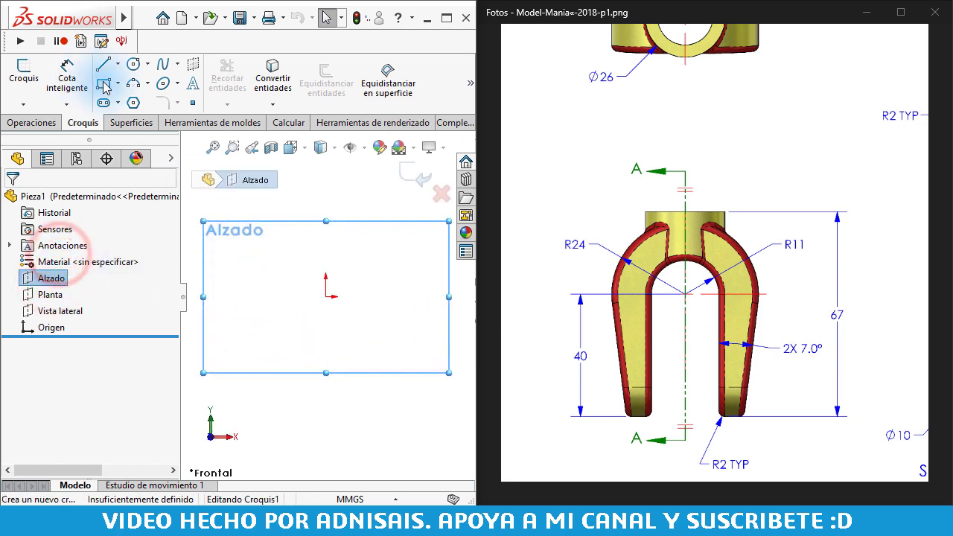
{"action": "left_click", "coordinate": [117, 64]}
{"action": "left_click", "coordinate": [142, 102]}
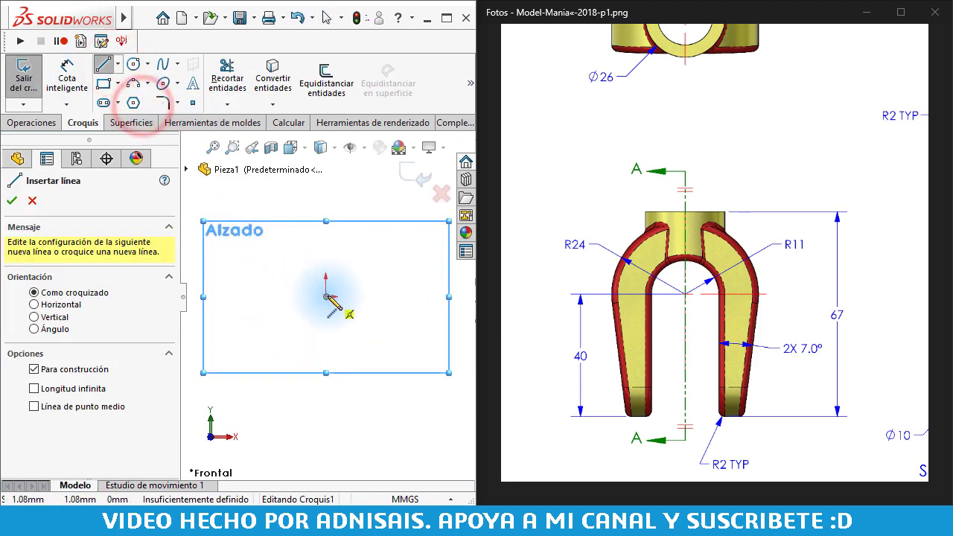
{"action": "left_click", "coordinate": [325, 296]}
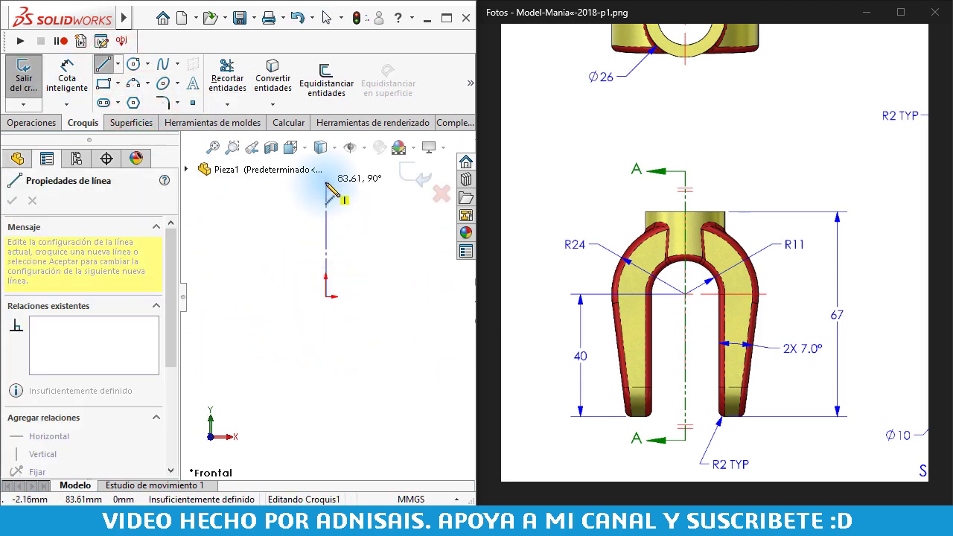
{"action": "left_click", "coordinate": [325, 194]}
{"action": "key", "text": "Escape"}
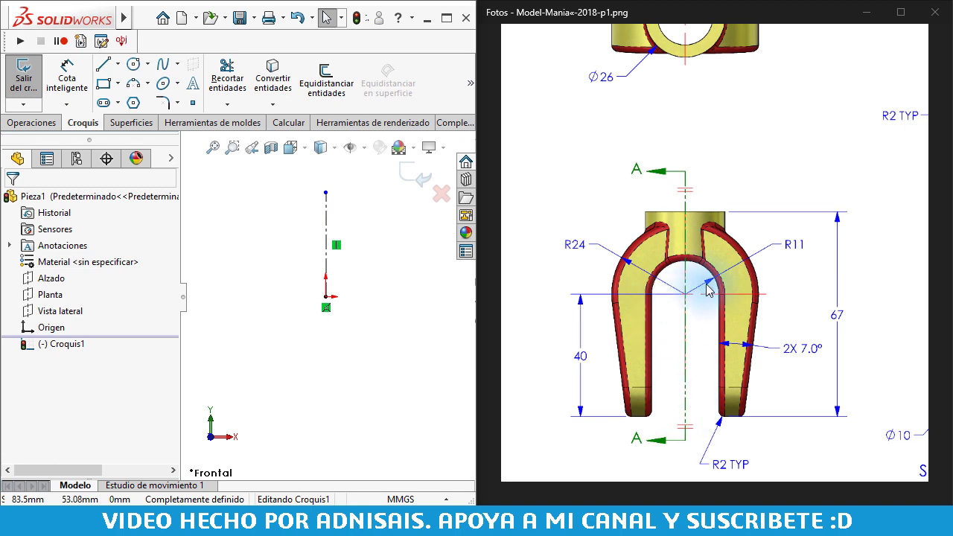
- Draw the half profile: base line from the origin, sloped side, and tangent arc ending on the centerline
{"action": "left_click", "coordinate": [237, 226]}
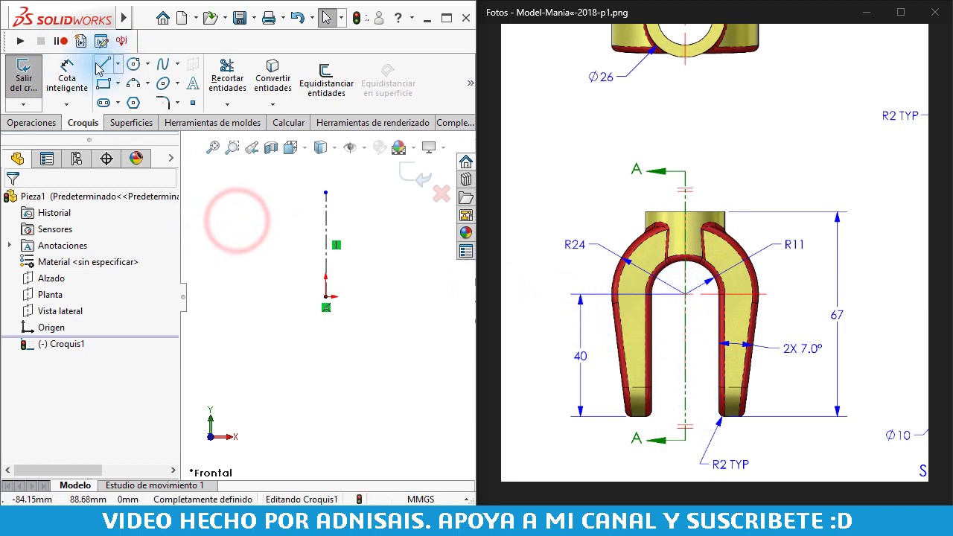
{"action": "key", "text": "l"}
{"action": "left_click", "coordinate": [326, 297]}
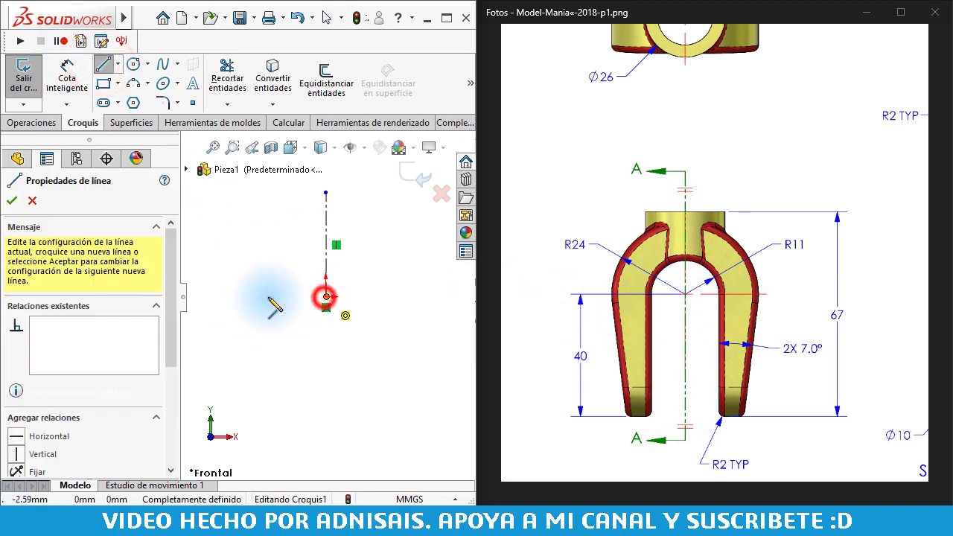
{"action": "left_click", "coordinate": [278, 296]}
{"action": "left_click", "coordinate": [260, 229]}
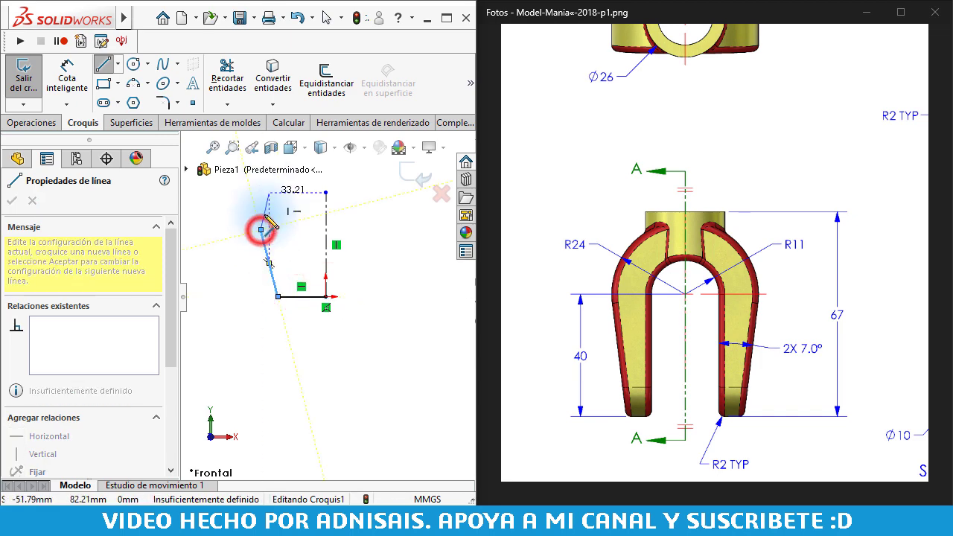
{"action": "left_click", "coordinate": [326, 193]}
{"action": "key", "text": "Escape"}
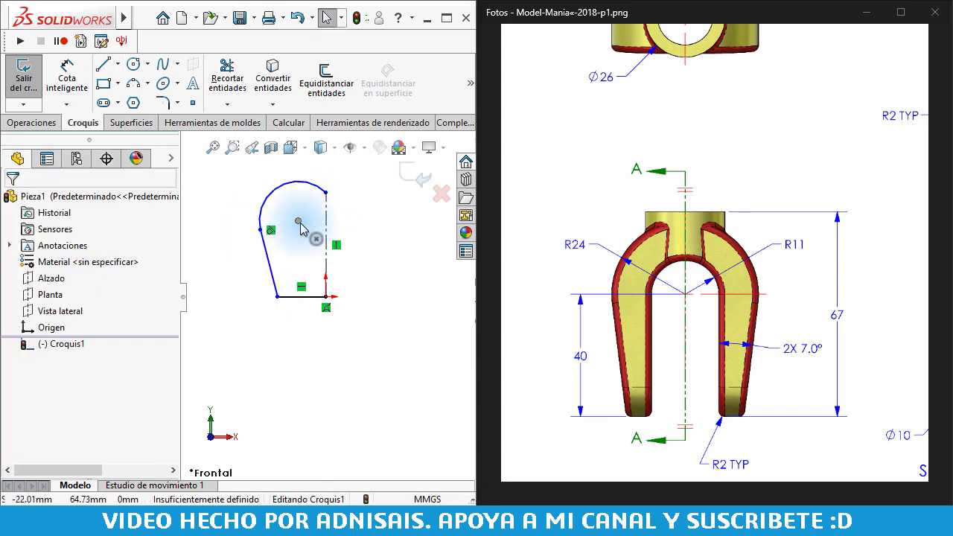
- Make the arc's centre point coincident with the vertical centerline
{"action": "left_click", "coordinate": [300, 224]}
{"action": "left_click", "coordinate": [326, 212]}
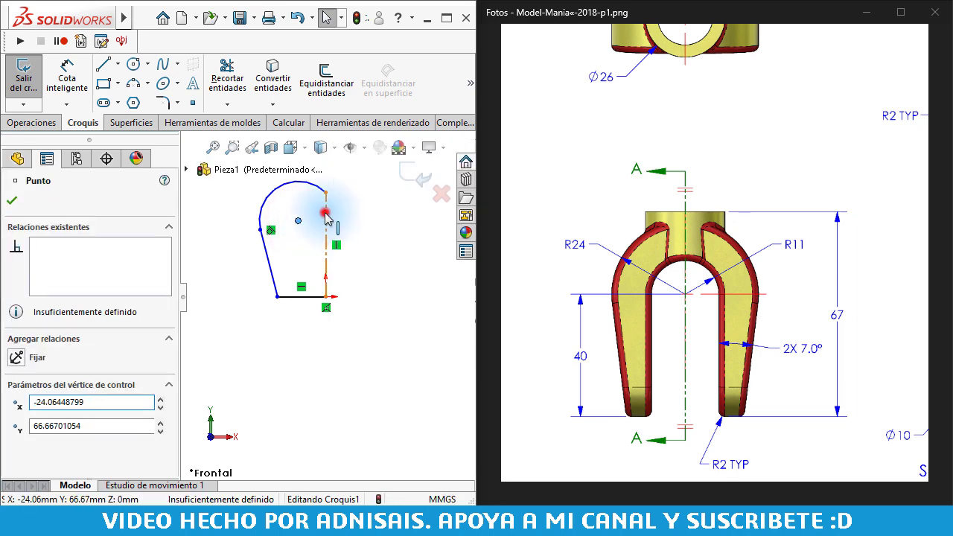
{"action": "left_click", "coordinate": [383, 149]}
{"action": "left_click", "coordinate": [336, 322]}
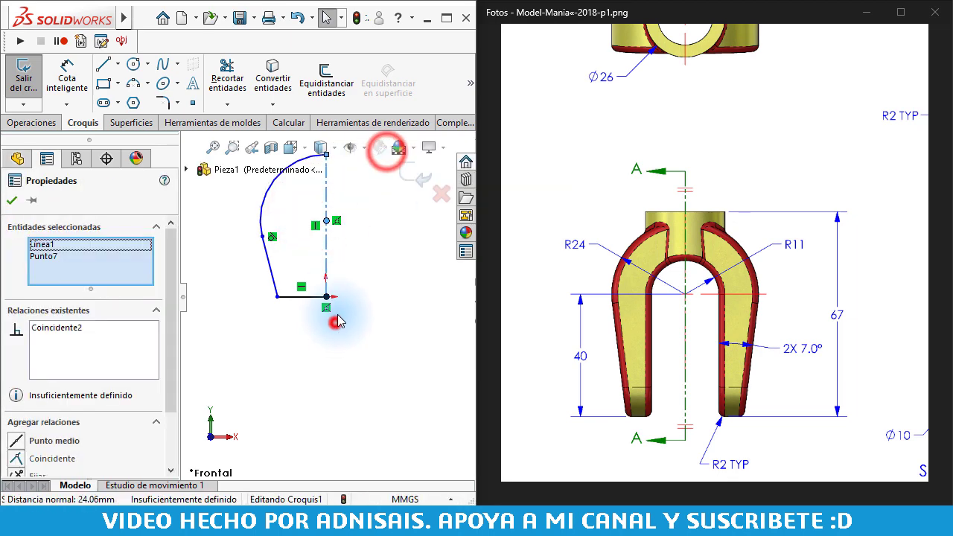
- Mirror the half profile about the centerline with Mirror Entities
{"action": "left_click_drag", "start_coordinate": [256, 187], "coordinate": [366, 324]}
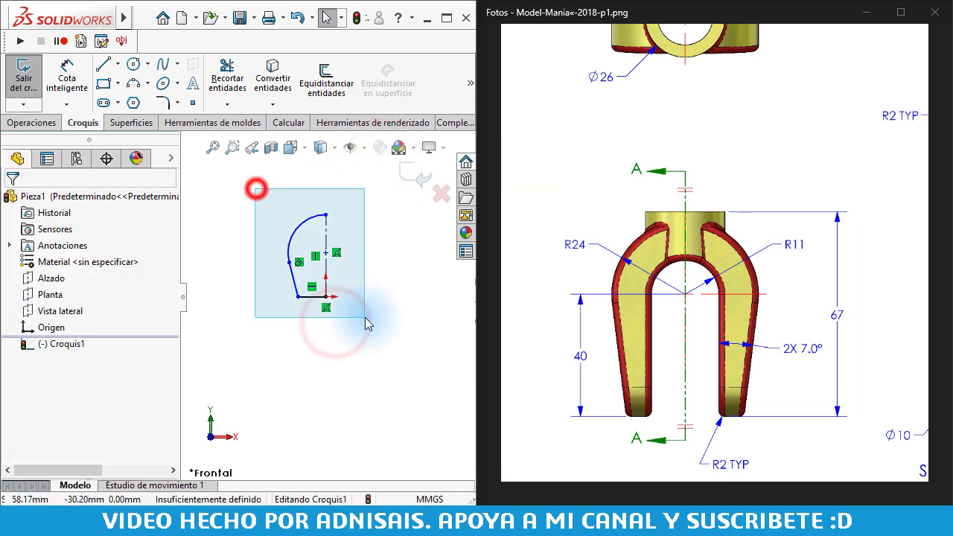
{"action": "left_click", "coordinate": [469, 88]}
{"action": "left_click", "coordinate": [387, 124]}
{"action": "left_click", "coordinate": [243, 207]}
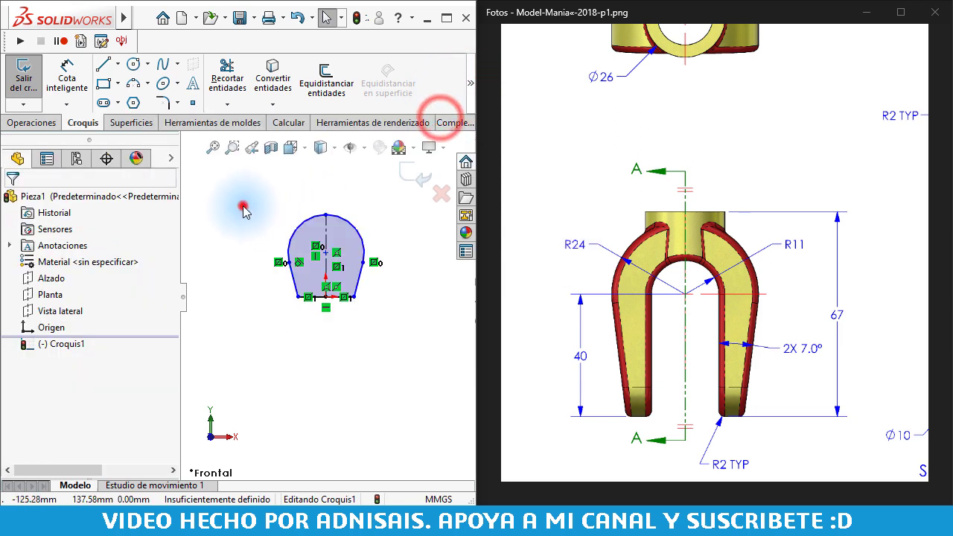
{"action": "scroll", "coordinate": [346, 274], "scroll_direction": "down", "scroll_amount": 2}
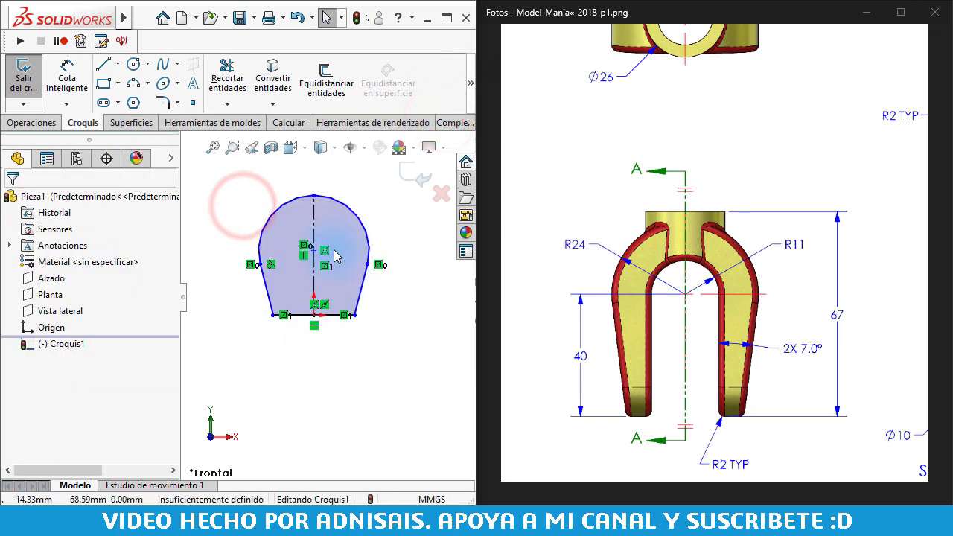
{"action": "left_click", "coordinate": [721, 158]}
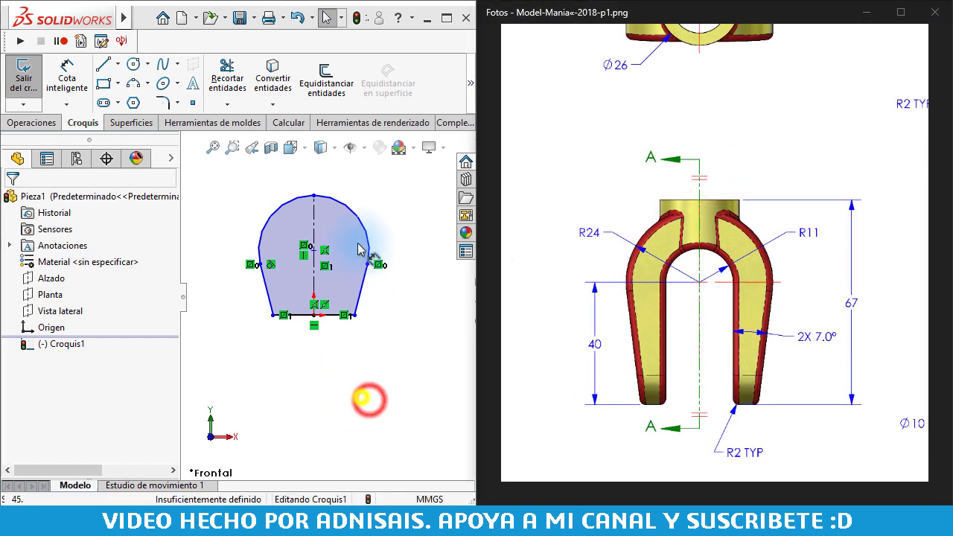
- Dimension the profile height as 40 mm
{"action": "right_click_drag", "start_coordinate": [372, 400], "coordinate": [406, 224]}
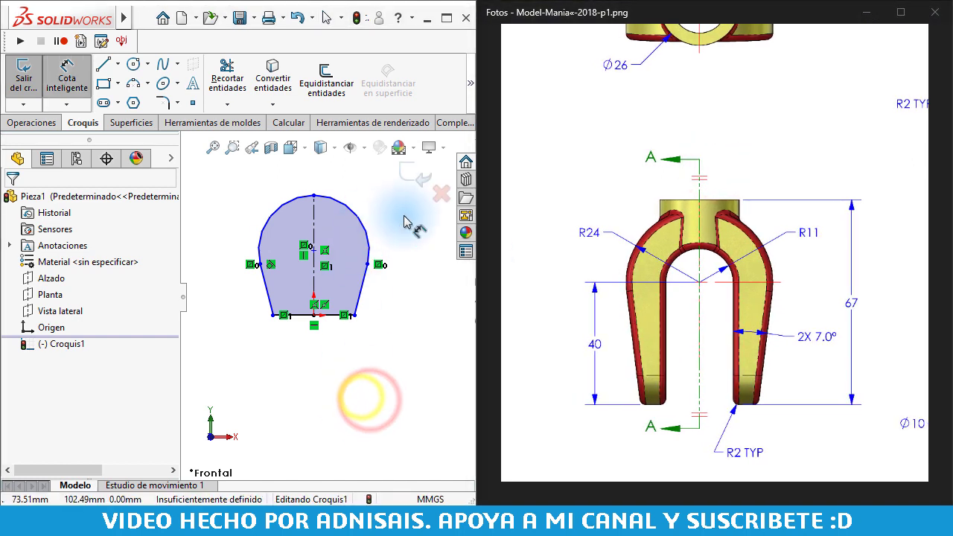
{"action": "left_click", "coordinate": [328, 317]}
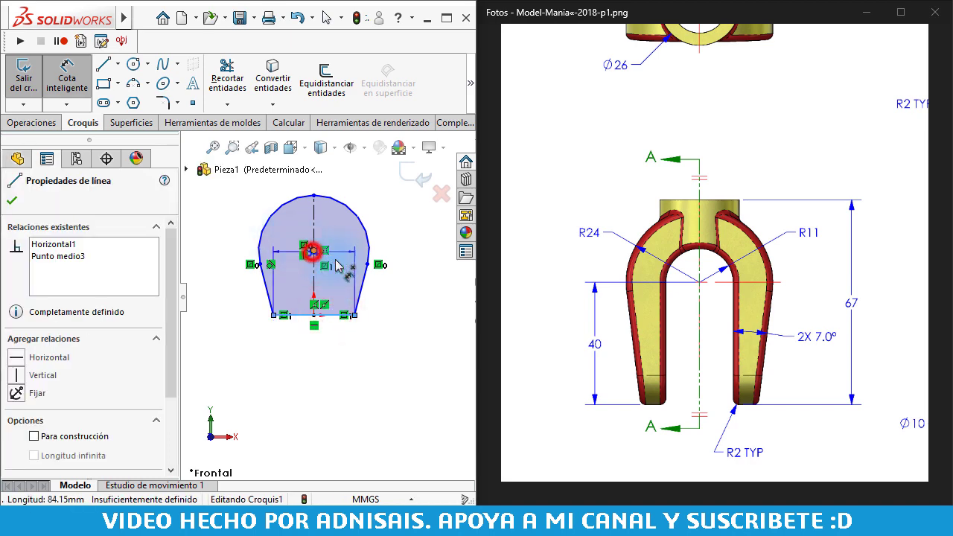
{"action": "left_click", "coordinate": [405, 273]}
{"action": "type", "text": "40"}
{"action": "key", "text": "Return"}
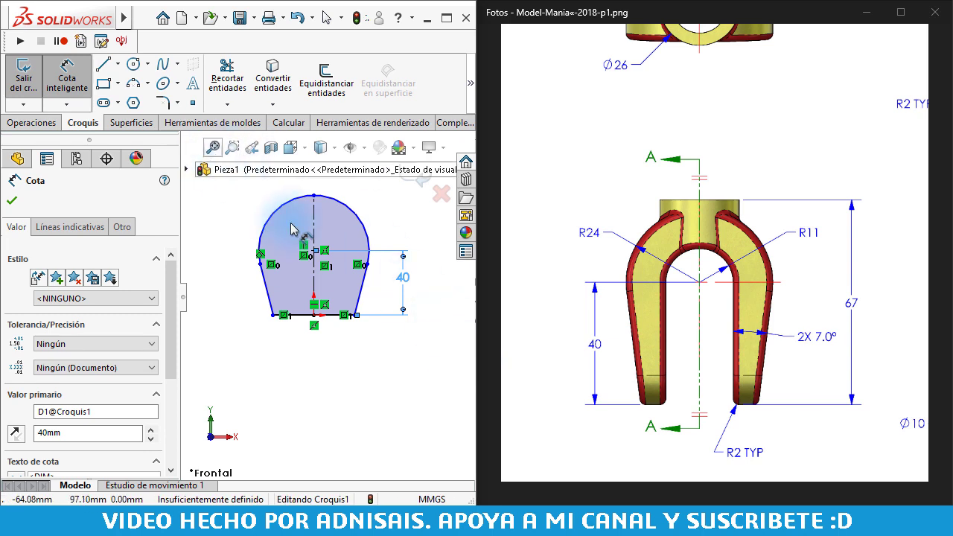
- Dimension the top arc radius, correcting it to 24 mm
{"action": "left_click", "coordinate": [271, 213]}
{"action": "left_click", "coordinate": [231, 207]}
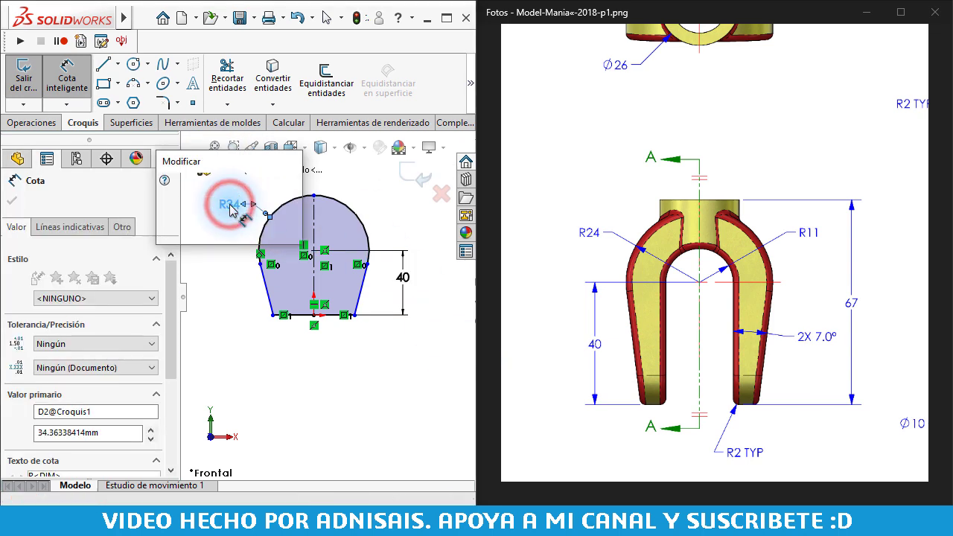
{"action": "type", "text": "2"}
{"action": "key", "text": "Return"}
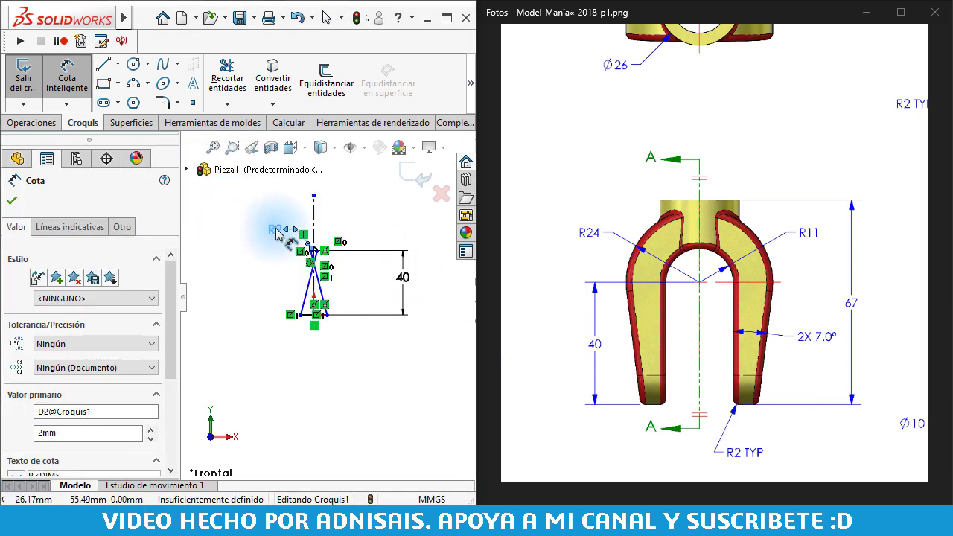
{"action": "double_click", "coordinate": [275, 229]}
{"action": "type", "text": "4"}
{"action": "key", "text": "Return"}
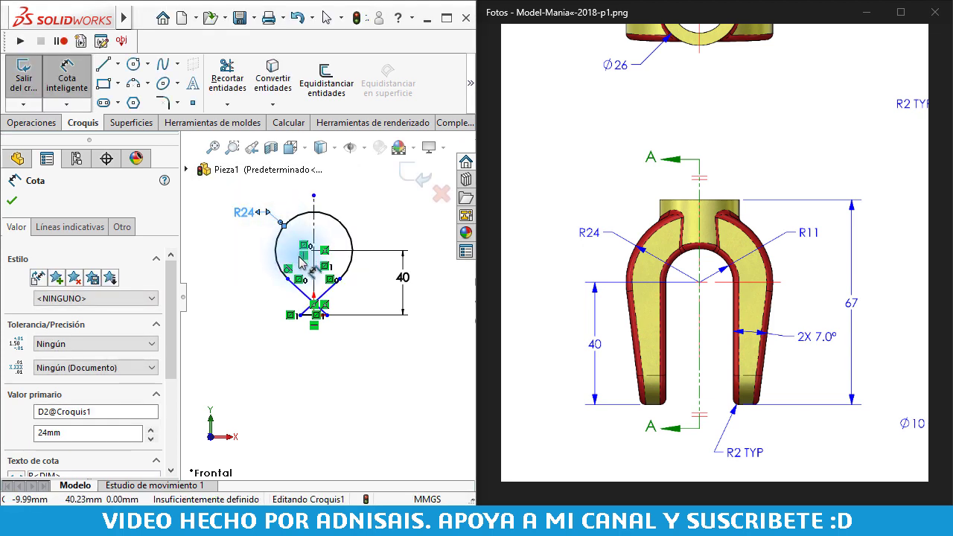
{"action": "key", "text": "Escape"}
- Drag the base line outward to widen the bottom of the profile
{"action": "scroll", "coordinate": [304, 320], "scroll_direction": "down", "scroll_amount": 3}
{"action": "left_click_drag", "start_coordinate": [297, 313], "coordinate": [353, 311]}
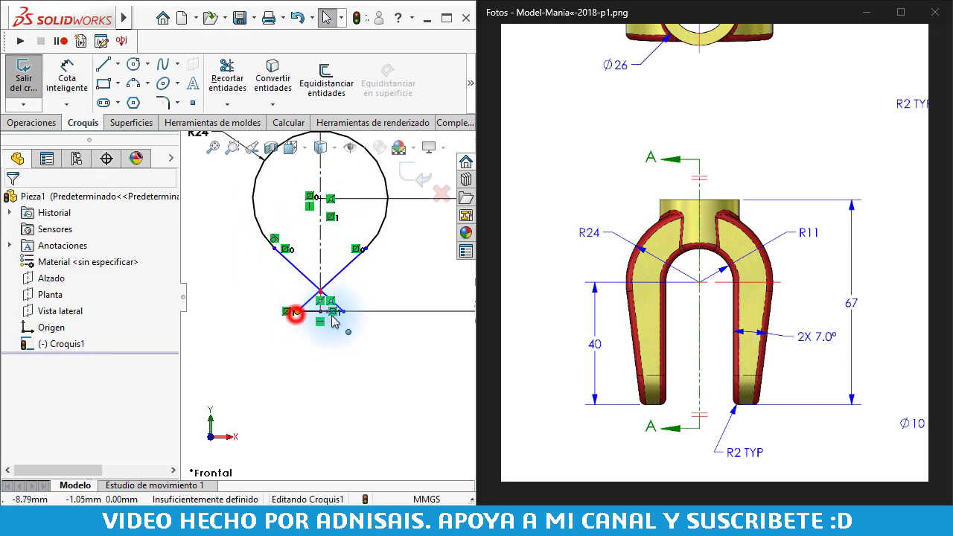
{"action": "left_click", "coordinate": [337, 364]}
{"action": "scroll", "coordinate": [337, 363], "scroll_direction": "up", "scroll_amount": 1}
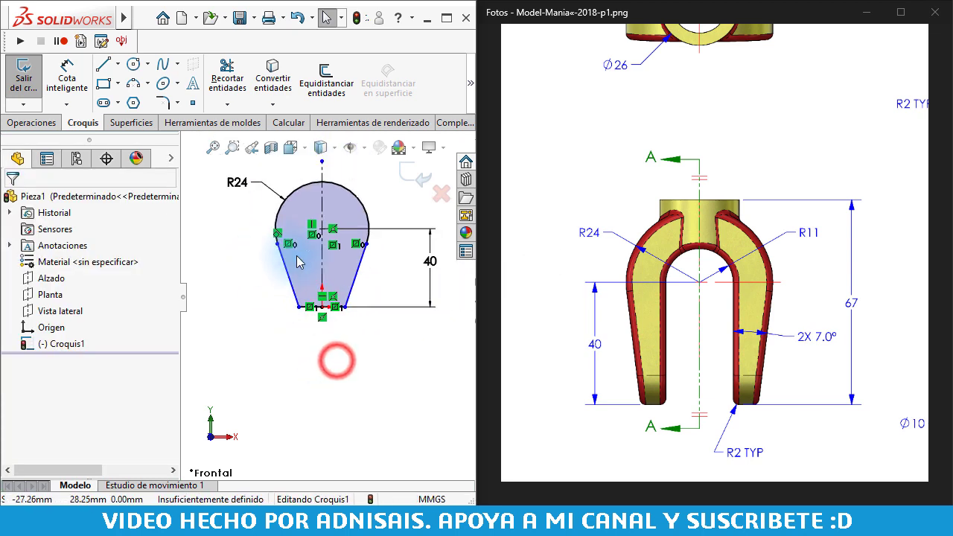
- Dimension the slanted side at 7° from the centerline
{"action": "right_click_drag", "start_coordinate": [346, 388], "coordinate": [457, 276]}
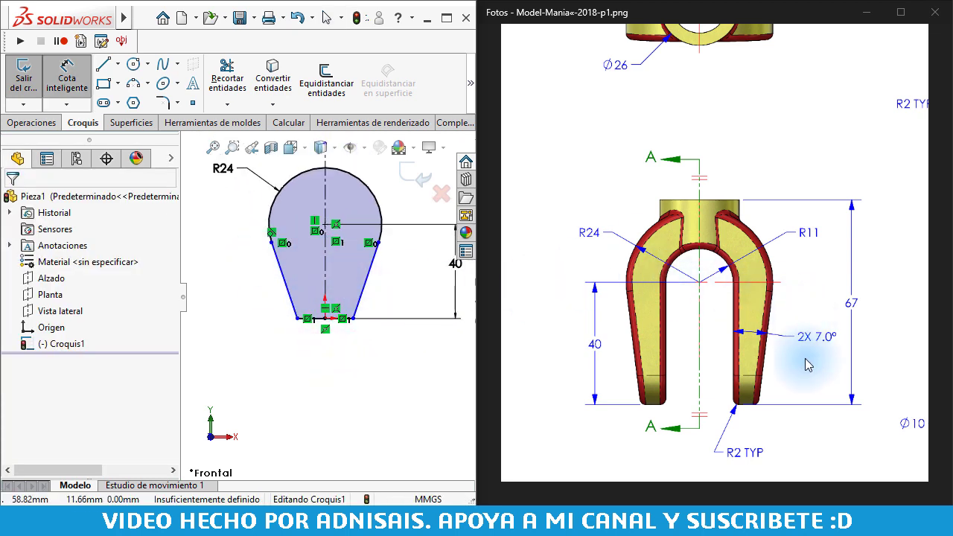
{"action": "left_click", "coordinate": [325, 268]}
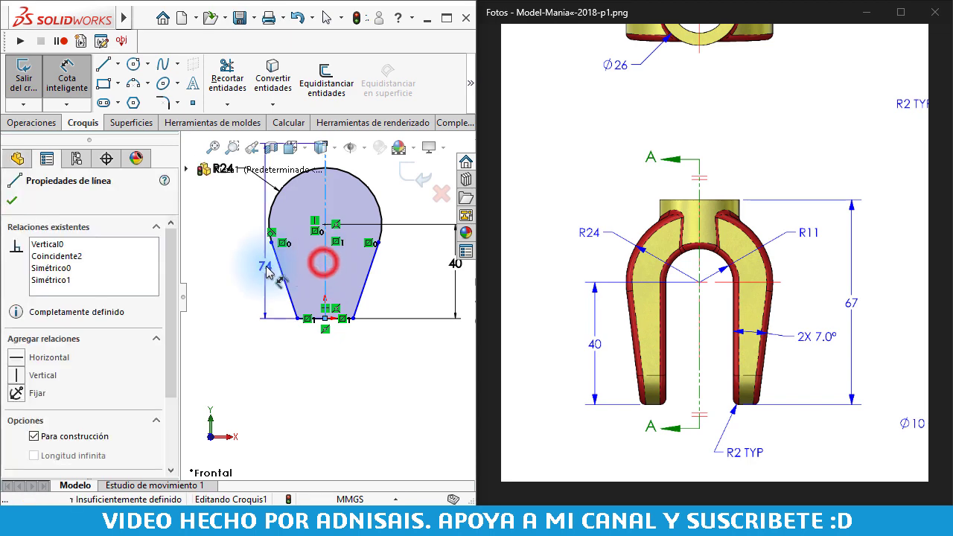
{"action": "left_click", "coordinate": [278, 267]}
{"action": "left_click", "coordinate": [298, 222]}
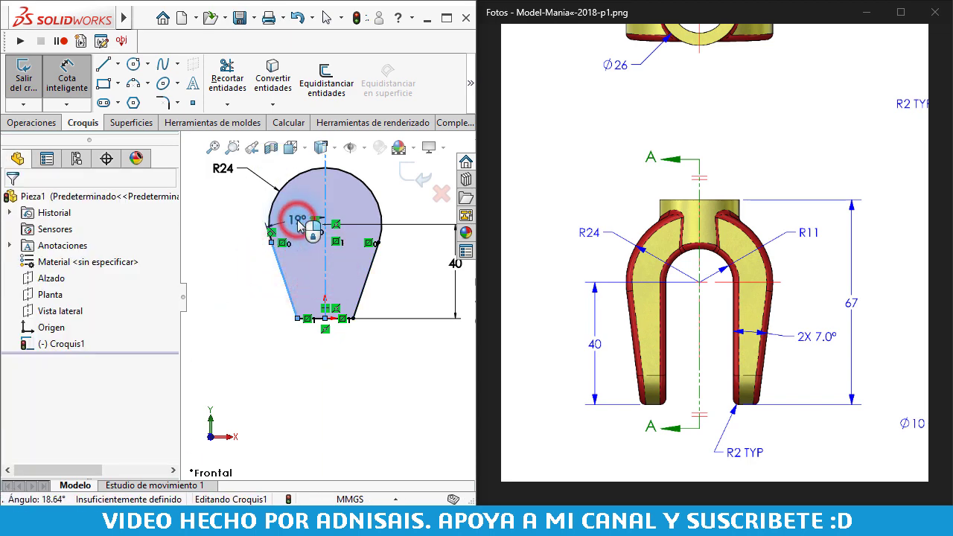
{"action": "type", "text": "7"}
{"action": "key", "text": "Return"}
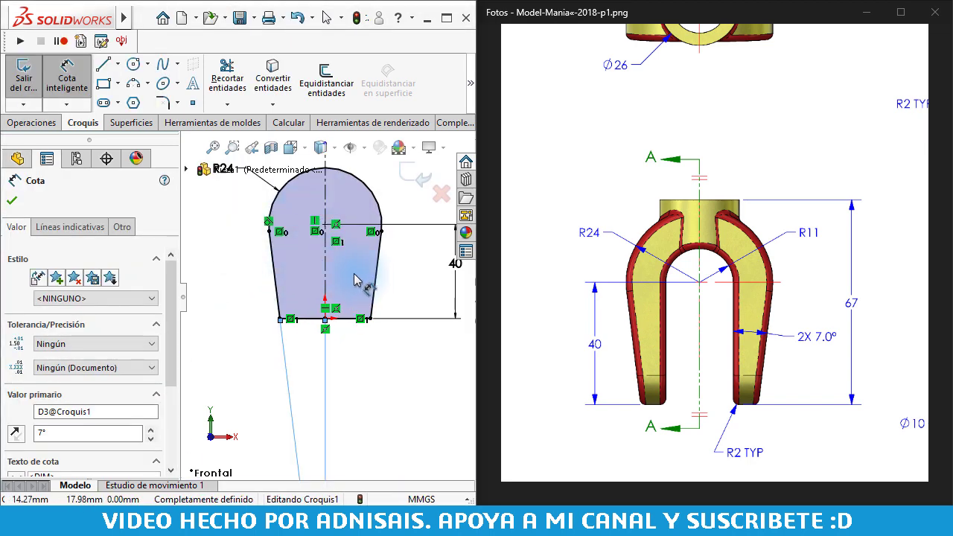
{"action": "scroll", "coordinate": [324, 313], "scroll_direction": "up", "scroll_amount": 3}
{"action": "left_click", "coordinate": [294, 419]}
{"action": "scroll", "coordinate": [294, 352], "scroll_direction": "down", "scroll_amount": 2}
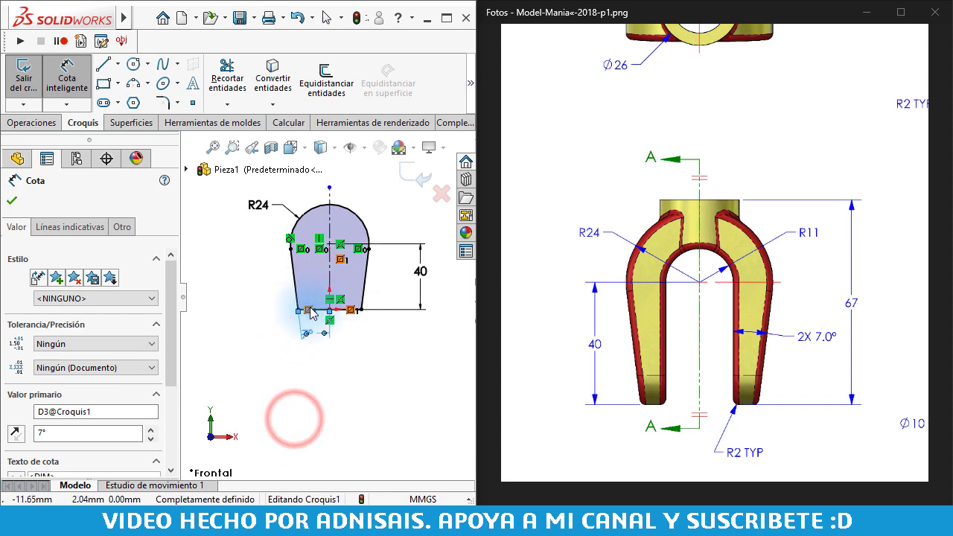
- Extrude the profile with Plano medio to a 30 mm depth
{"action": "left_click", "coordinate": [32, 123]}
{"action": "left_click", "coordinate": [34, 82]}
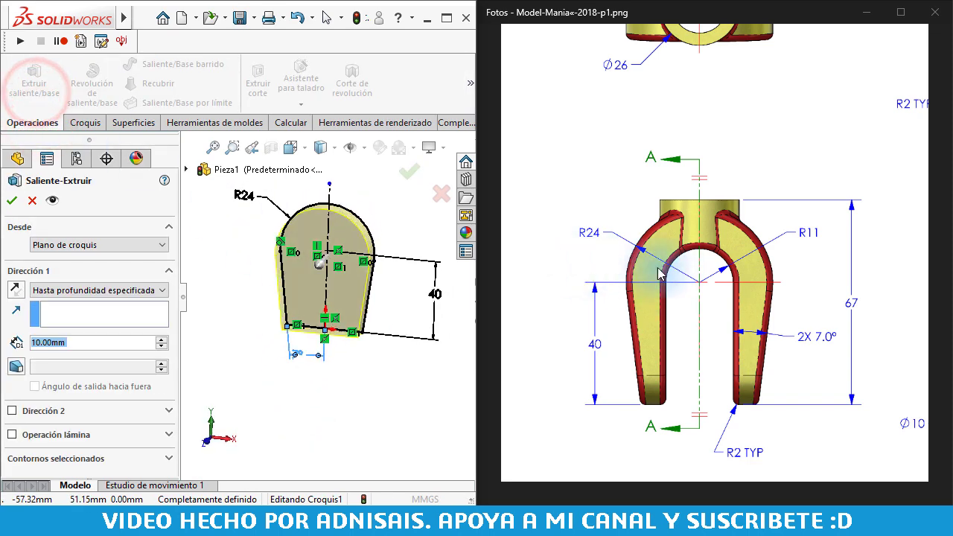
{"action": "left_click", "coordinate": [98, 289]}
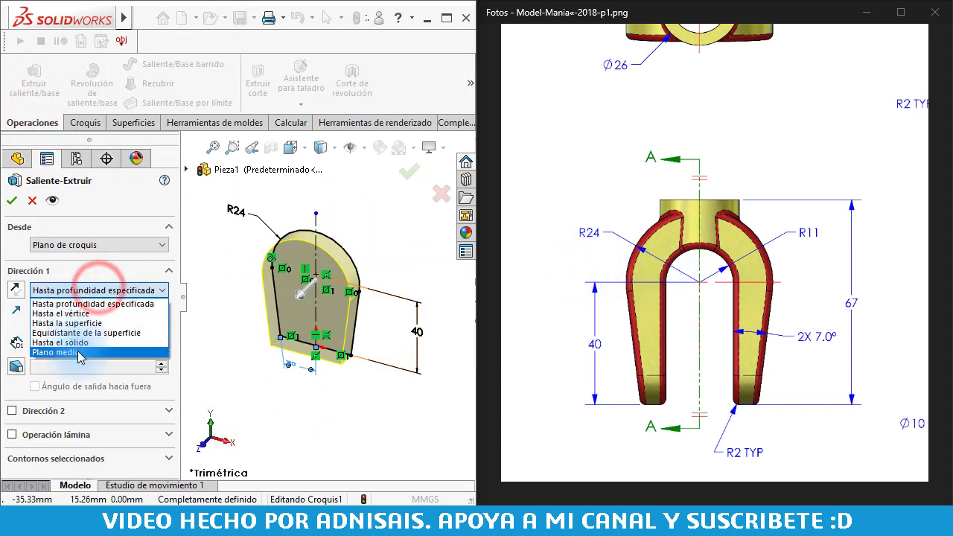
{"action": "left_click", "coordinate": [56, 353]}
{"action": "double_click", "coordinate": [76, 344]}
{"action": "left_click", "coordinate": [162, 341]}
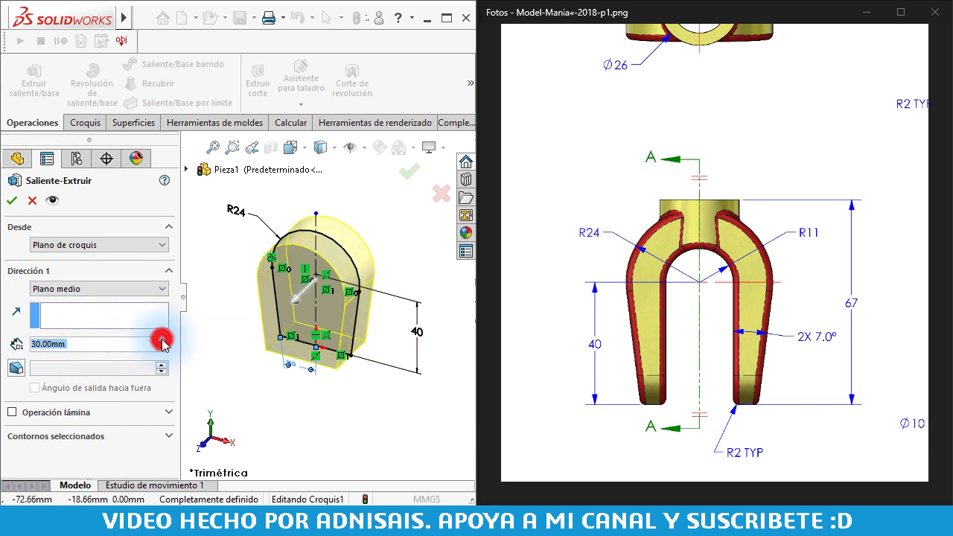
{"action": "left_click", "coordinate": [161, 340]}
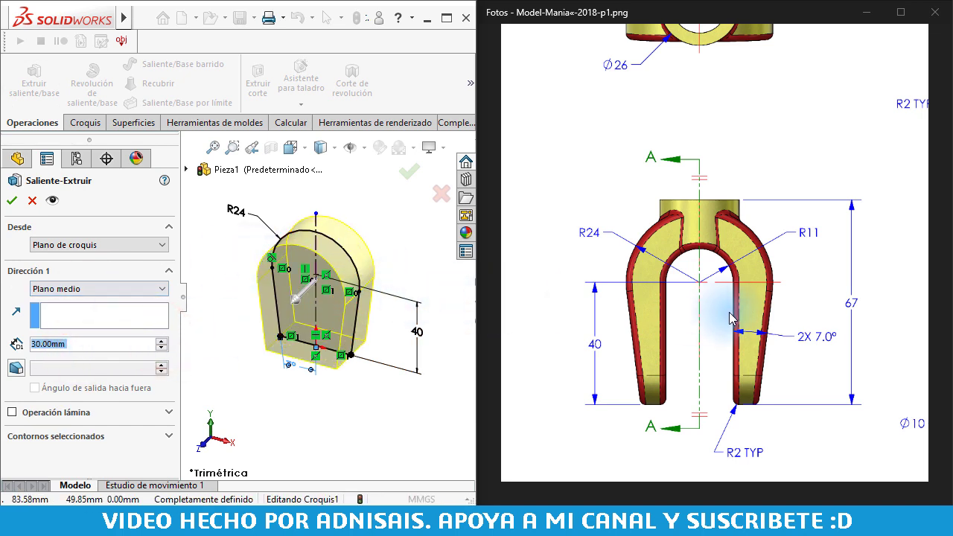
{"action": "left_click_drag", "start_coordinate": [730, 310], "coordinate": [553, 300]}
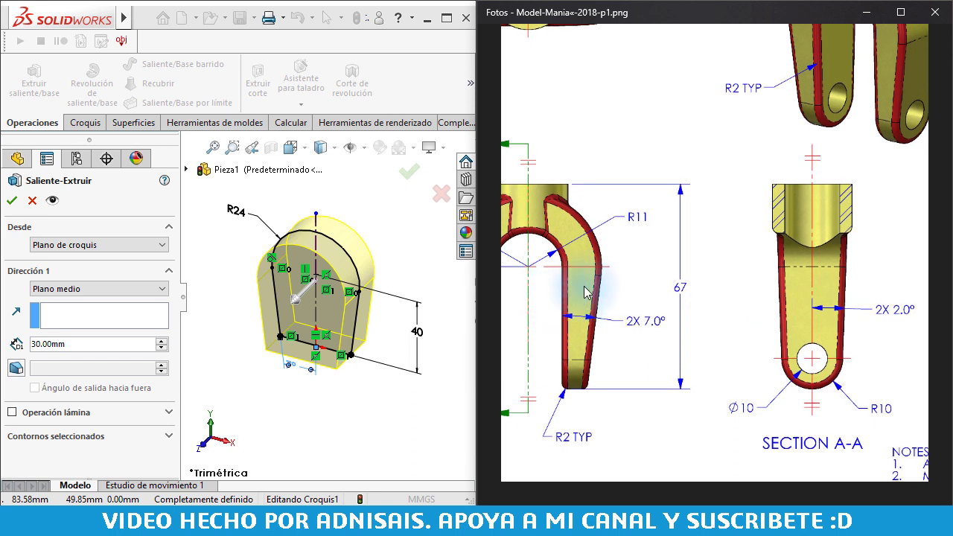
{"action": "left_click_drag", "start_coordinate": [714, 277], "coordinate": [674, 277]}
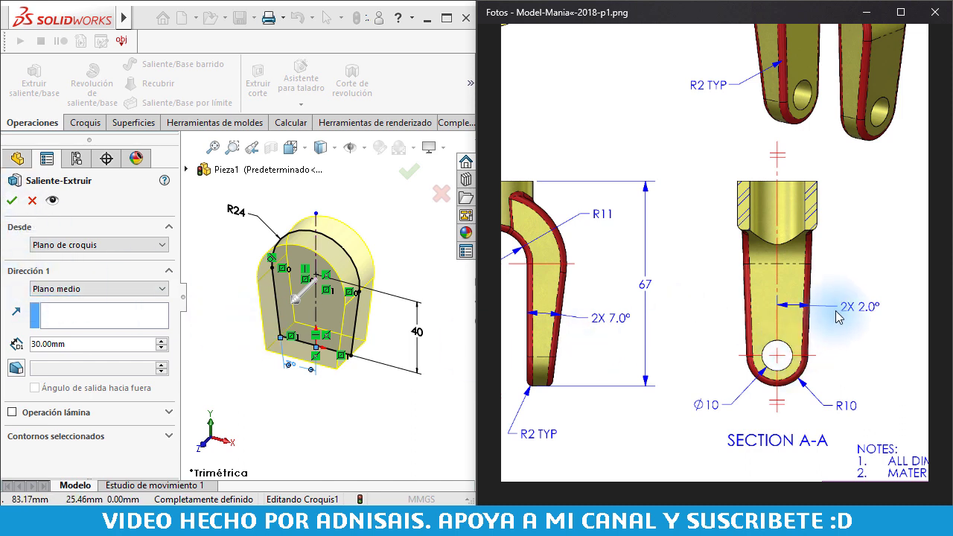
{"action": "left_click", "coordinate": [11, 199]}
{"action": "left_click", "coordinate": [198, 238]}
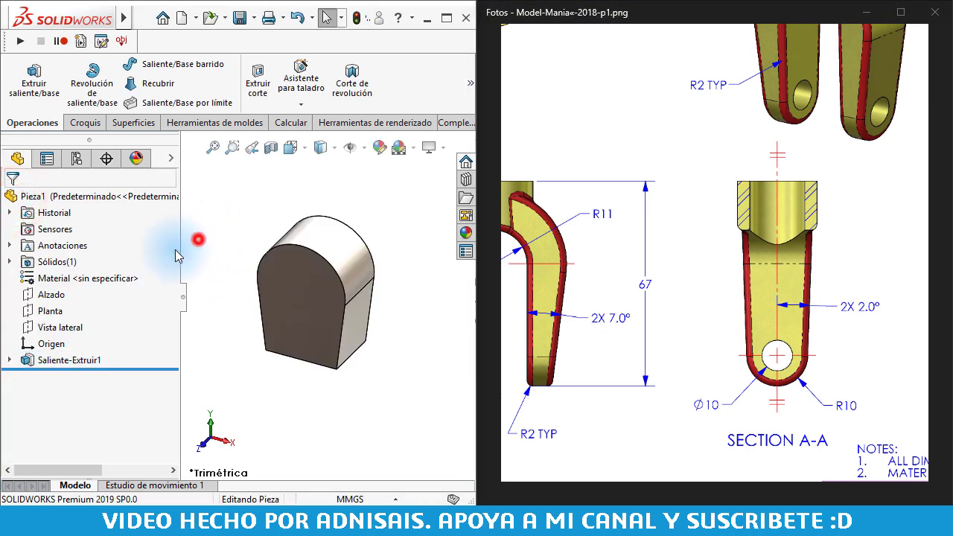
- On Vista lateral, sketch two tapering side lines joined by a tangent bottom arc
{"action": "left_click", "coordinate": [37, 330]}
{"action": "left_click", "coordinate": [31, 311]}
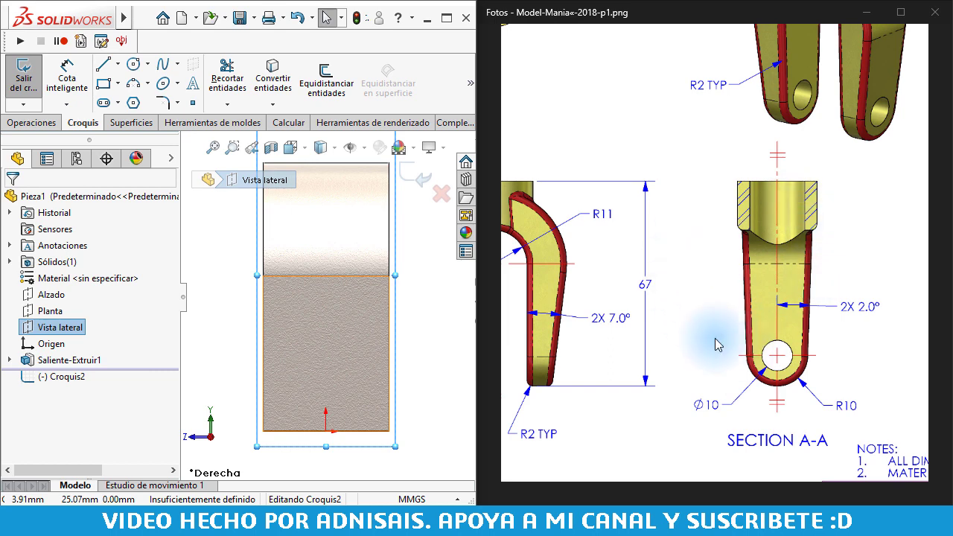
{"action": "left_click", "coordinate": [103, 65]}
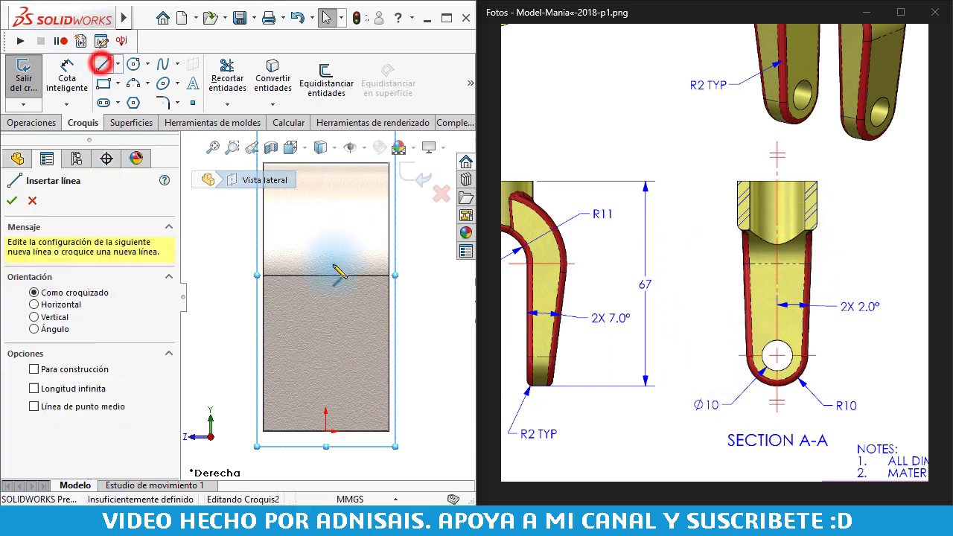
{"action": "left_click", "coordinate": [291, 196]}
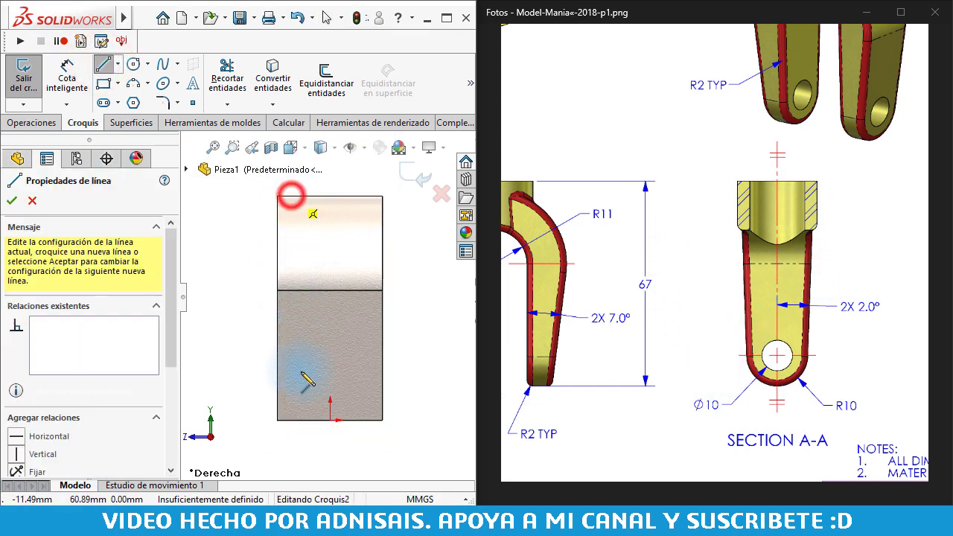
{"action": "left_click", "coordinate": [310, 383]}
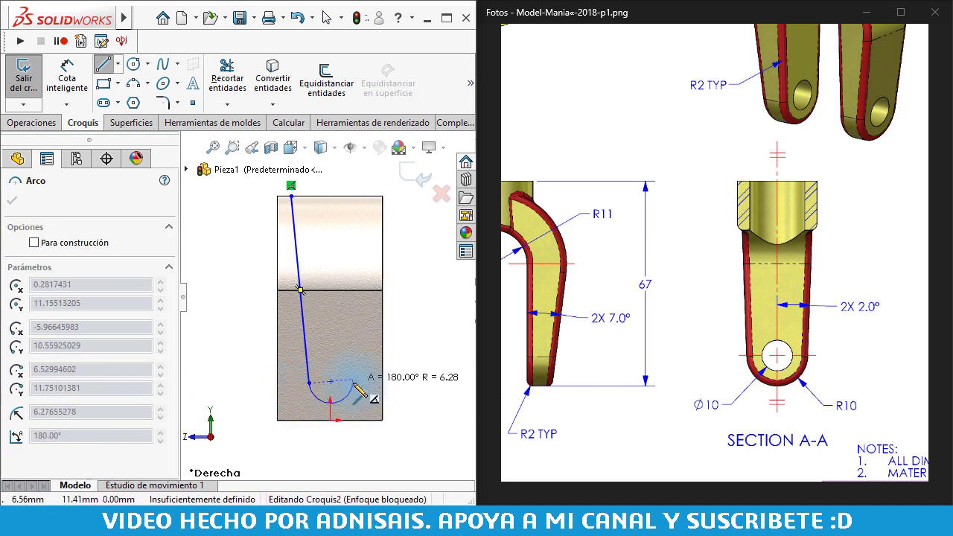
{"action": "left_click", "coordinate": [355, 384]}
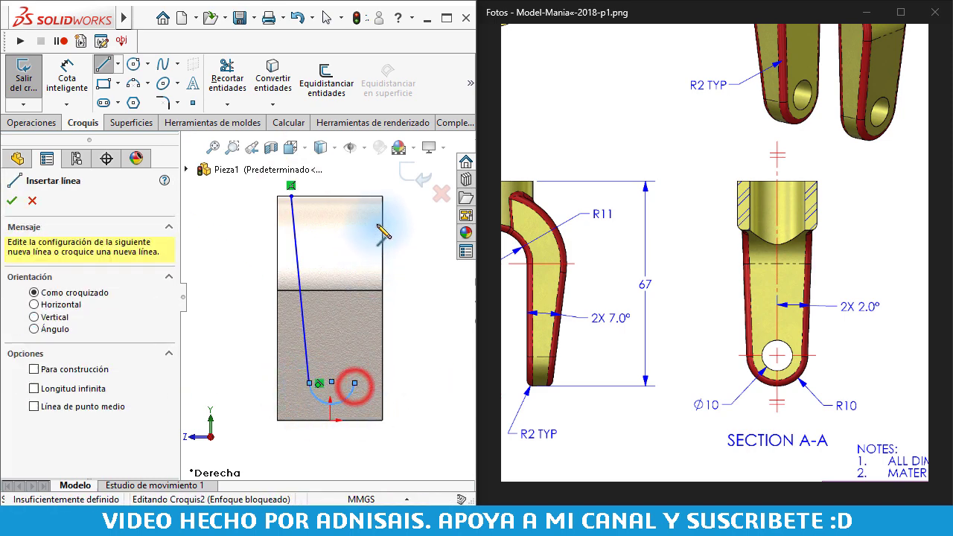
{"action": "left_click", "coordinate": [372, 196]}
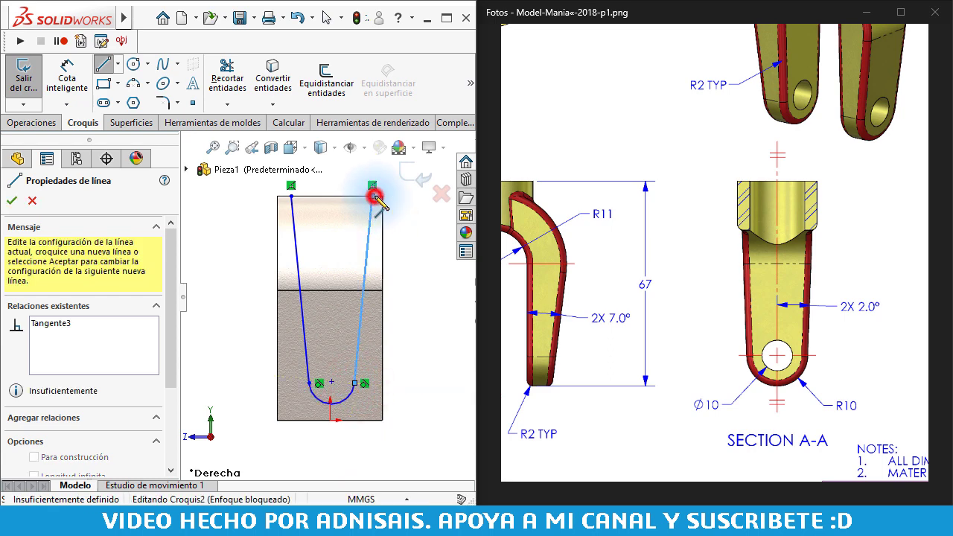
{"action": "left_click", "coordinate": [291, 196]}
{"action": "key", "text": "Escape"}
- Add a Midpoint relation between the bottom arc and the origin
{"action": "scroll", "coordinate": [344, 386], "scroll_direction": "down", "scroll_amount": 1}
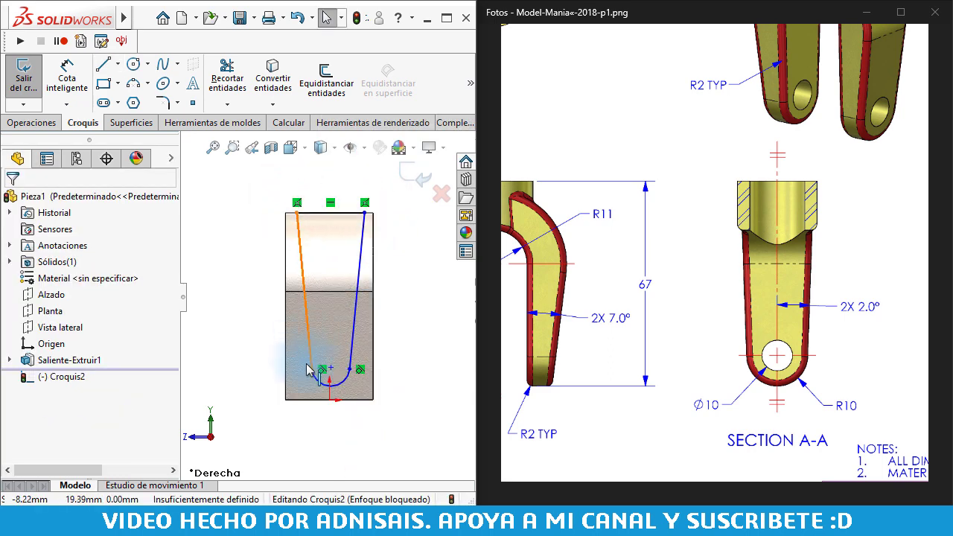
{"action": "scroll", "coordinate": [344, 386], "scroll_direction": "down", "scroll_amount": 2}
{"action": "left_click", "coordinate": [340, 395]}
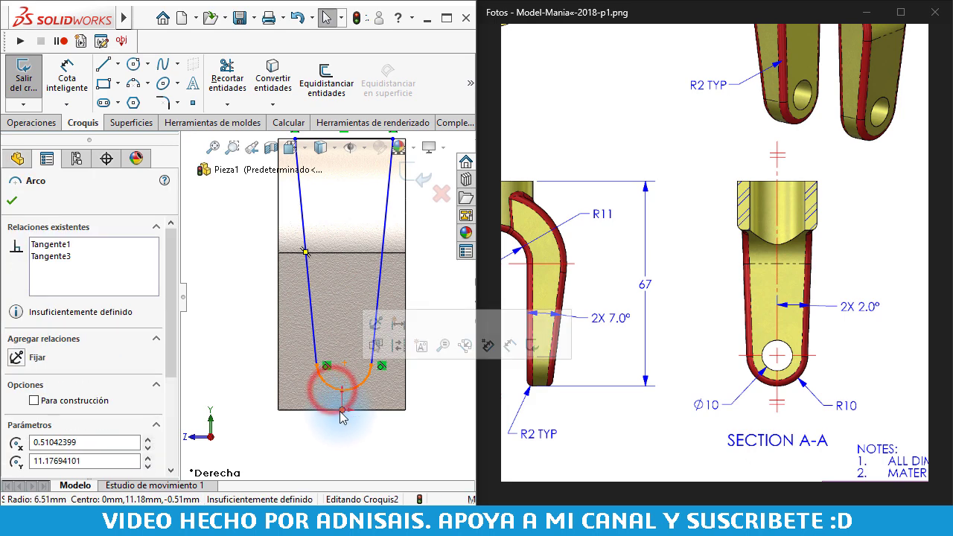
{"action": "left_click", "coordinate": [343, 410], "text": "ctrl"}
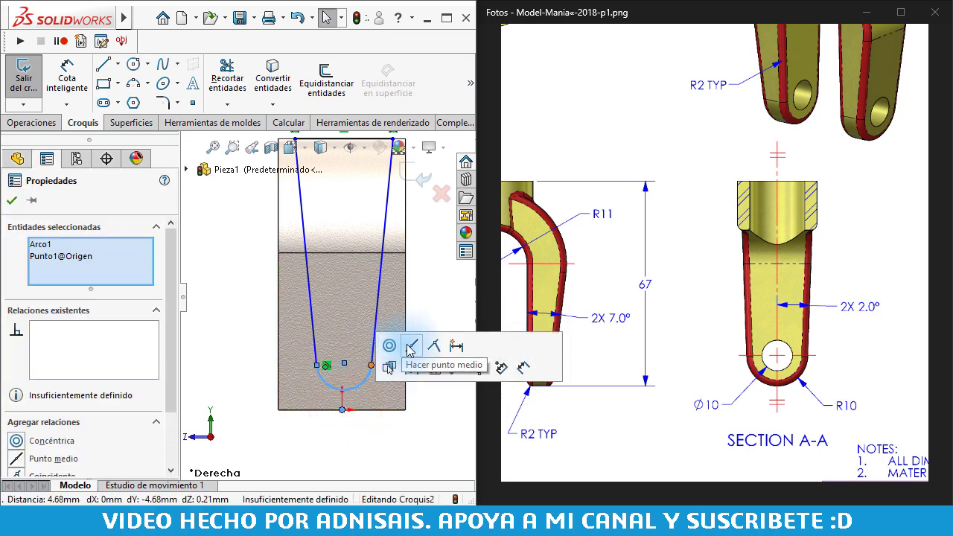
{"action": "left_click", "coordinate": [411, 352]}
{"action": "left_click", "coordinate": [399, 435]}
- Make the two slanted side lines equal
{"action": "left_click_drag", "start_coordinate": [456, 337], "coordinate": [306, 298]}
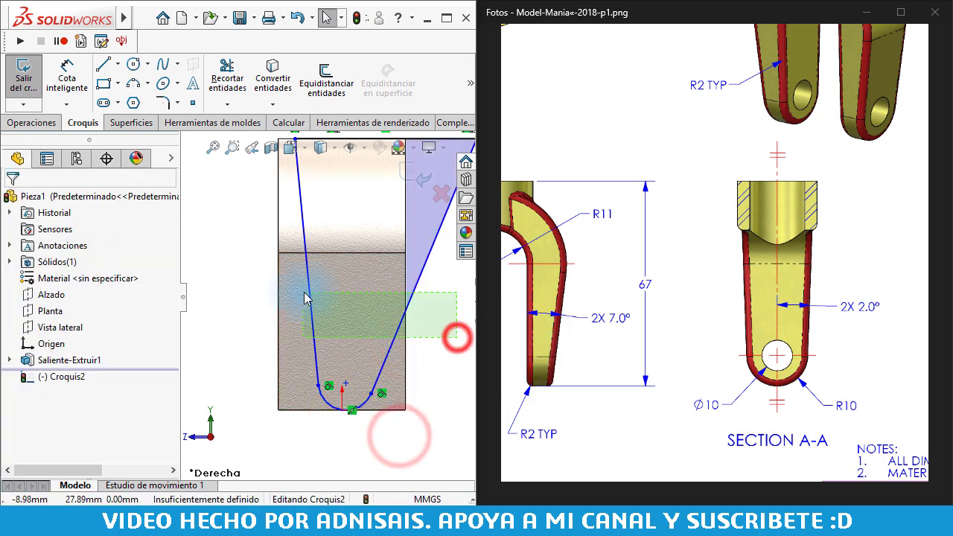
{"action": "left_click", "coordinate": [456, 226]}
{"action": "left_click", "coordinate": [437, 398]}
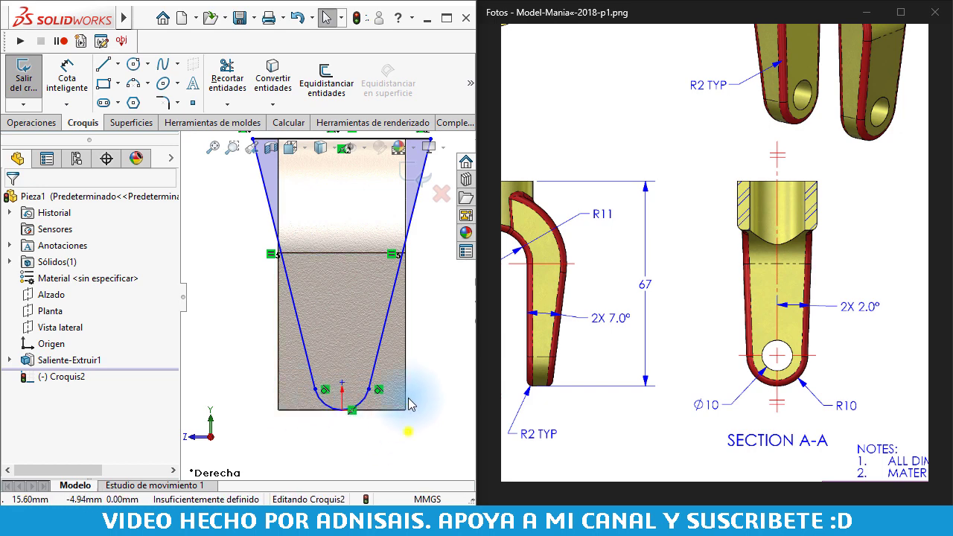
{"action": "right_click_drag", "start_coordinate": [409, 404], "coordinate": [358, 411]}
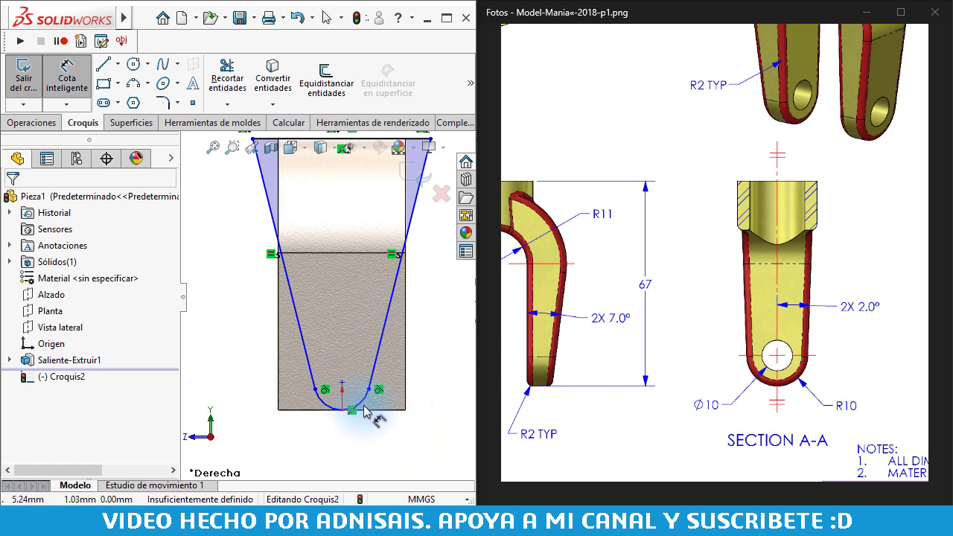
- Dimension the bottom arc radius as 10 mm
{"action": "left_click", "coordinate": [408, 430]}
{"action": "type", "text": "10"}
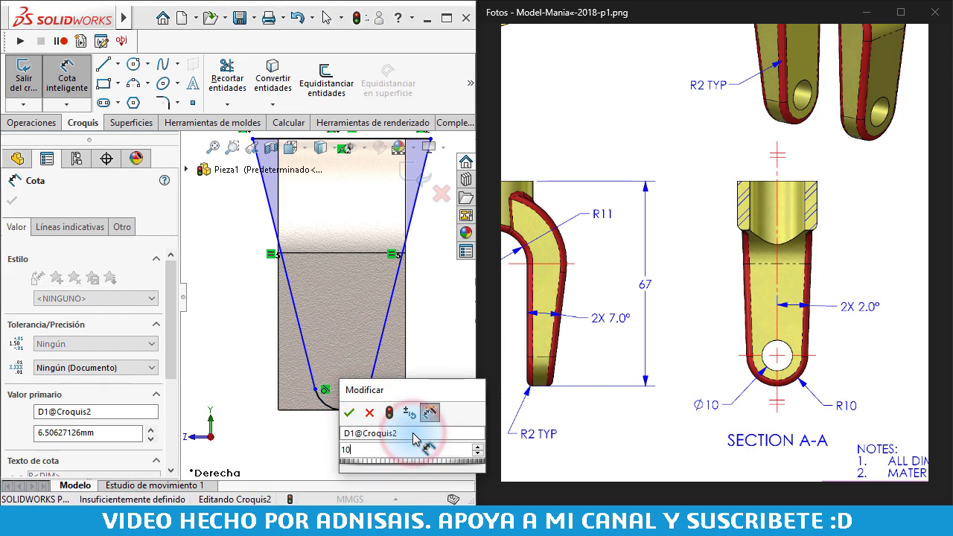
{"action": "key", "text": "Return"}
{"action": "middle_click_drag", "start_coordinate": [355, 306], "coordinate": [342, 307], "text": "ctrl"}
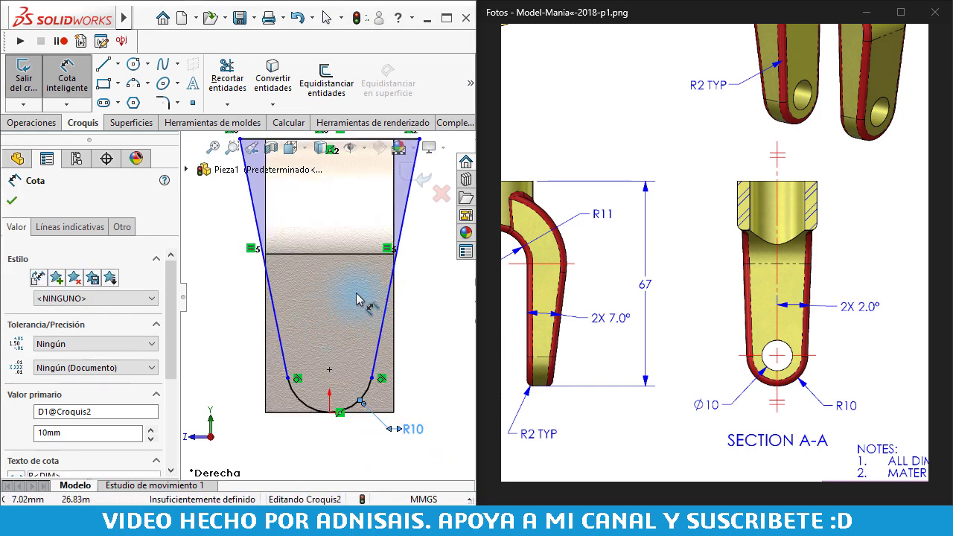
{"action": "scroll", "coordinate": [356, 298], "scroll_direction": "up", "scroll_amount": 2}
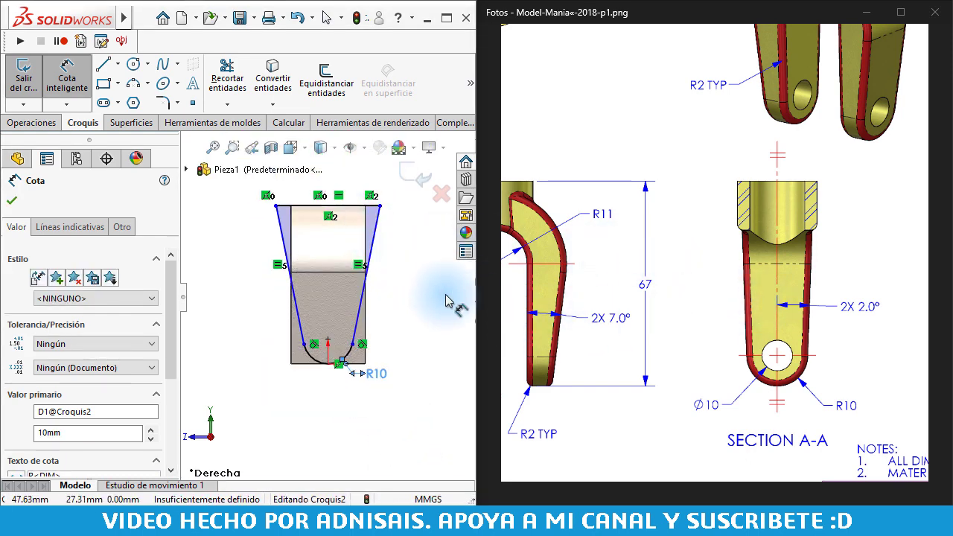
{"action": "scroll", "coordinate": [338, 298], "scroll_direction": "down", "scroll_amount": 2}
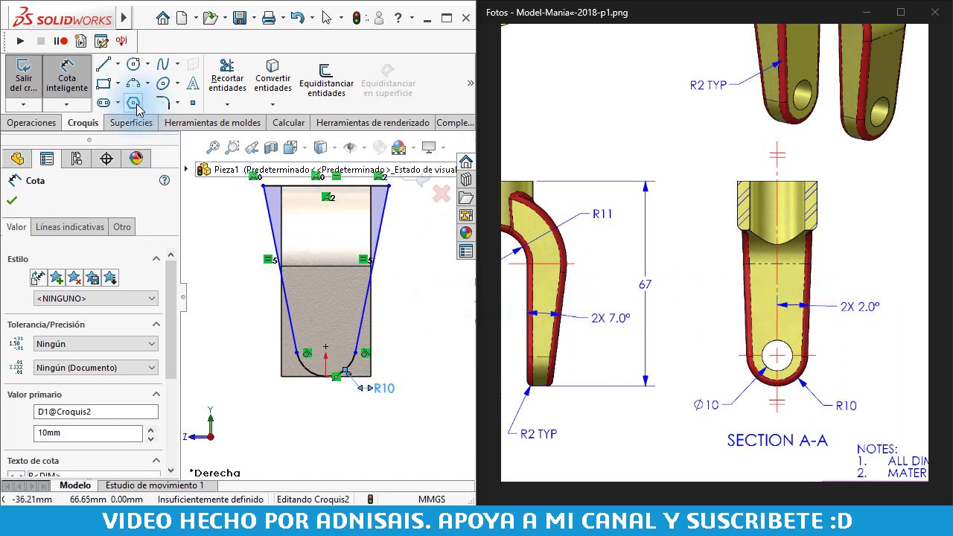
- Add a vertical centerline and dimension the side taper at 2° from it
{"action": "left_click", "coordinate": [117, 65]}
{"action": "left_click", "coordinate": [122, 98]}
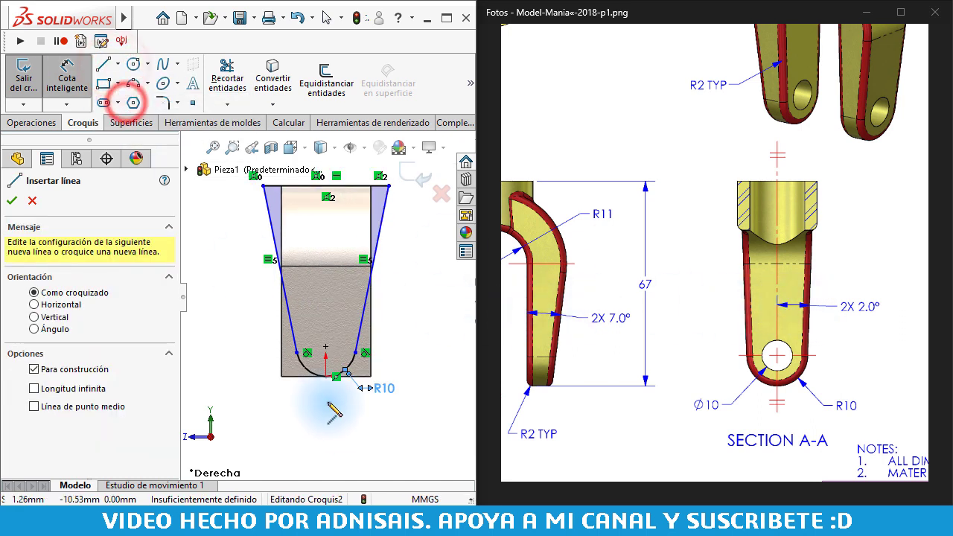
{"action": "left_click_drag", "start_coordinate": [326, 376], "coordinate": [325, 233]}
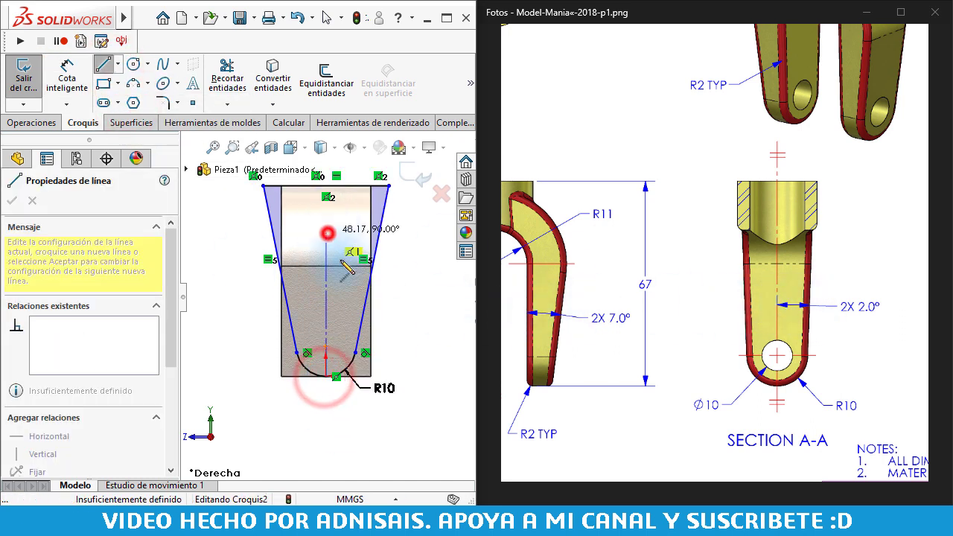
{"action": "right_click_drag", "start_coordinate": [384, 418], "coordinate": [382, 313]}
{"action": "left_click", "coordinate": [327, 276]}
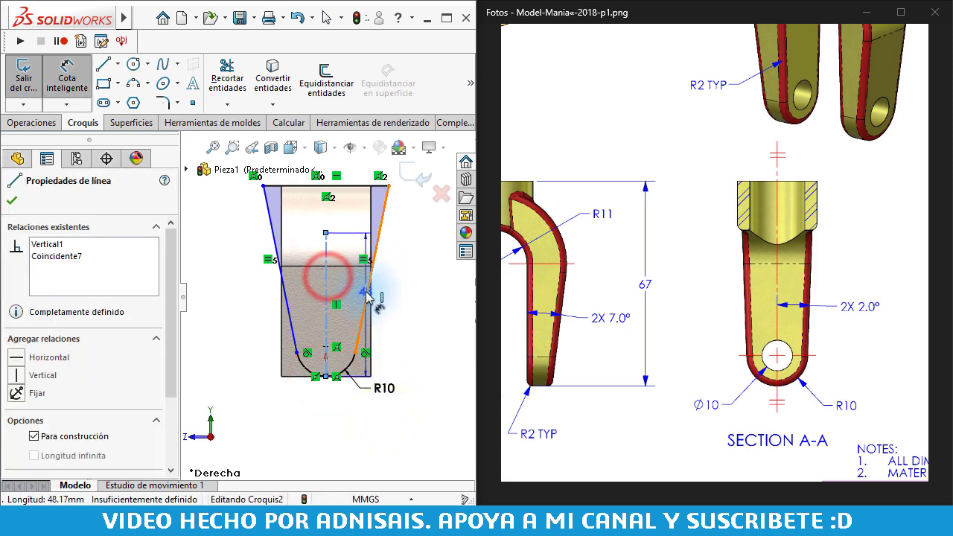
{"action": "left_click", "coordinate": [365, 292]}
{"action": "left_click", "coordinate": [350, 296]}
{"action": "type", "text": "2"}
{"action": "key", "text": "Return"}
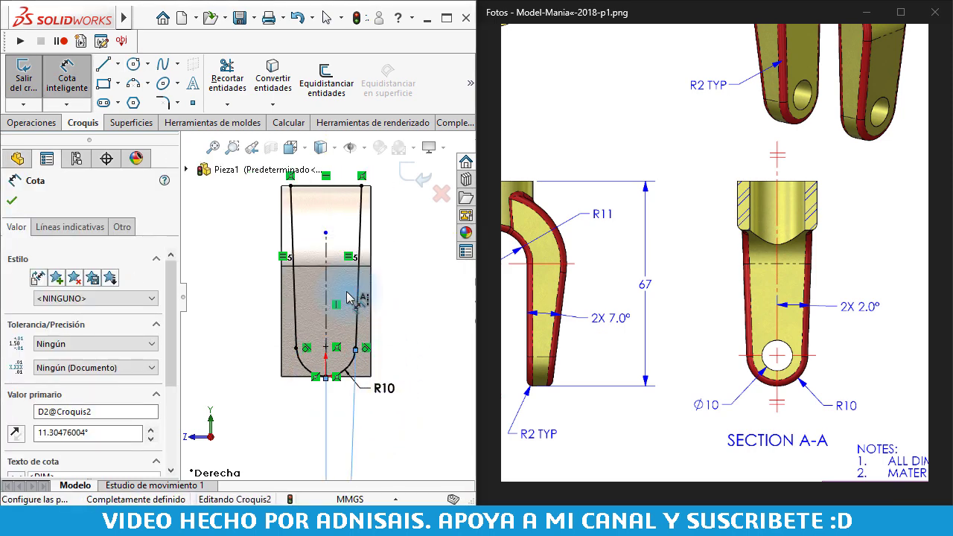
- Draw a circle on the arc centre and dimension it to Ø10 mm
{"action": "scroll", "coordinate": [337, 316], "scroll_direction": "up", "scroll_amount": 2}
{"action": "right_click_drag", "start_coordinate": [415, 323], "coordinate": [521, 324]}
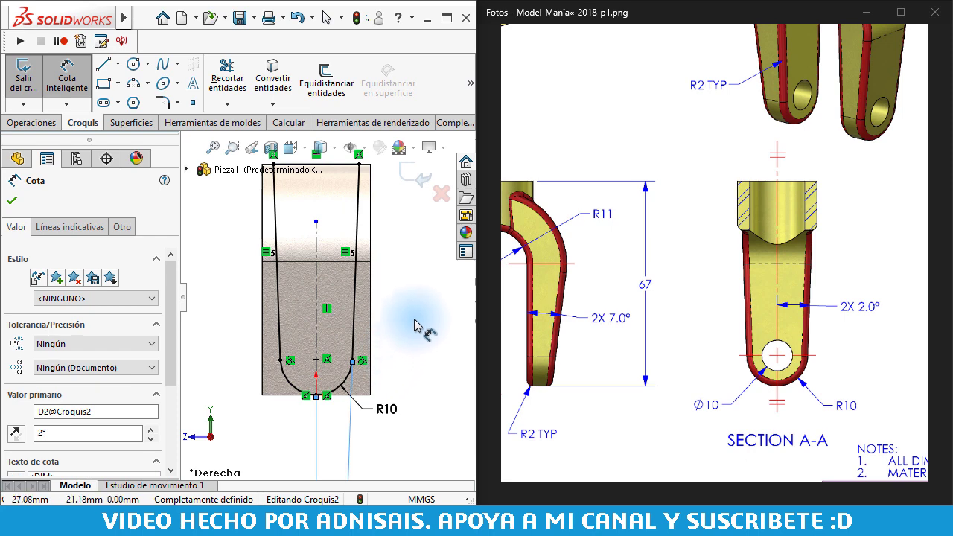
{"action": "left_click", "coordinate": [317, 359]}
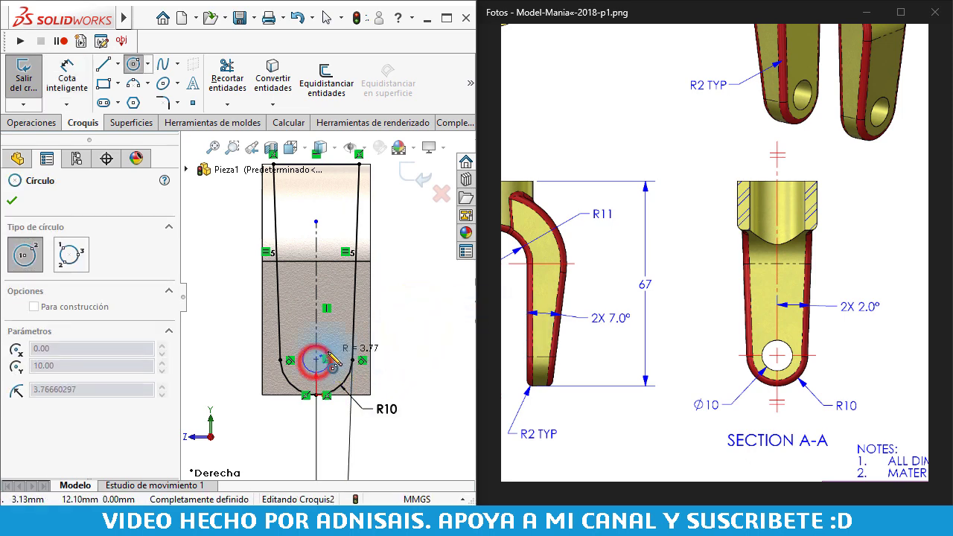
{"action": "left_click", "coordinate": [328, 348]}
{"action": "right_click_drag", "start_coordinate": [443, 376], "coordinate": [410, 297]}
{"action": "left_click", "coordinate": [318, 345]}
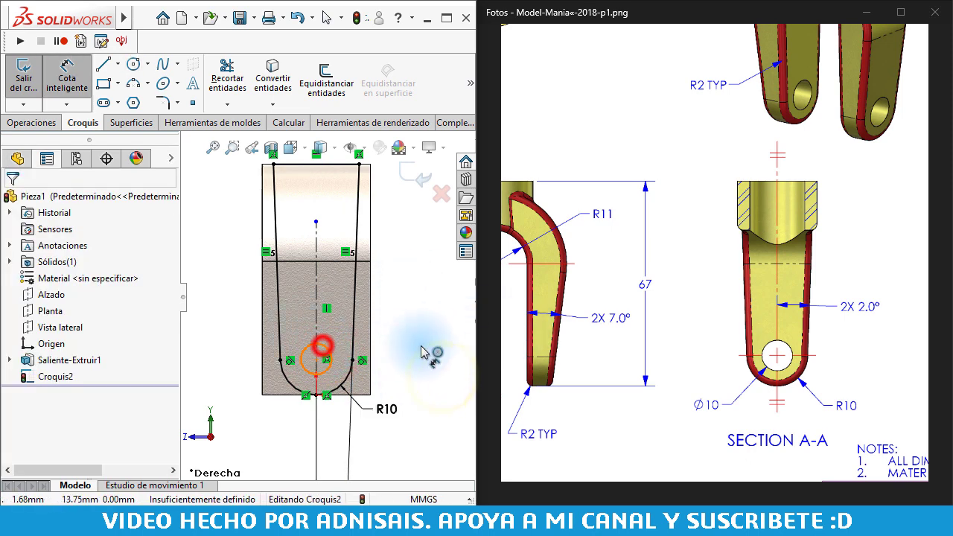
{"action": "left_click", "coordinate": [422, 346]}
{"action": "type", "text": "10"}
{"action": "key", "text": "Return"}
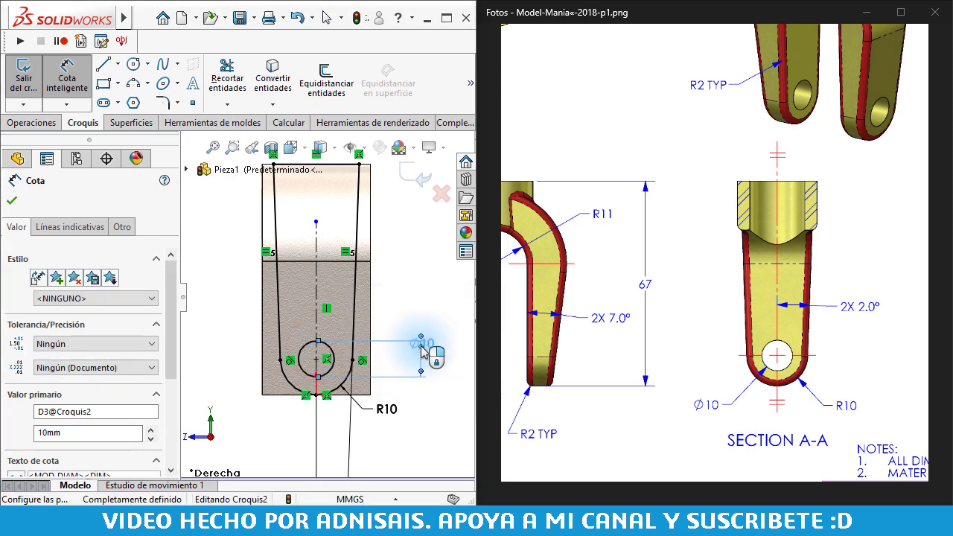
{"action": "key", "text": "Escape"}
- Cut-extrude Croquis2 with Por todo: ambos and Invertir lado a cortar checked
{"action": "left_click", "coordinate": [32, 122]}
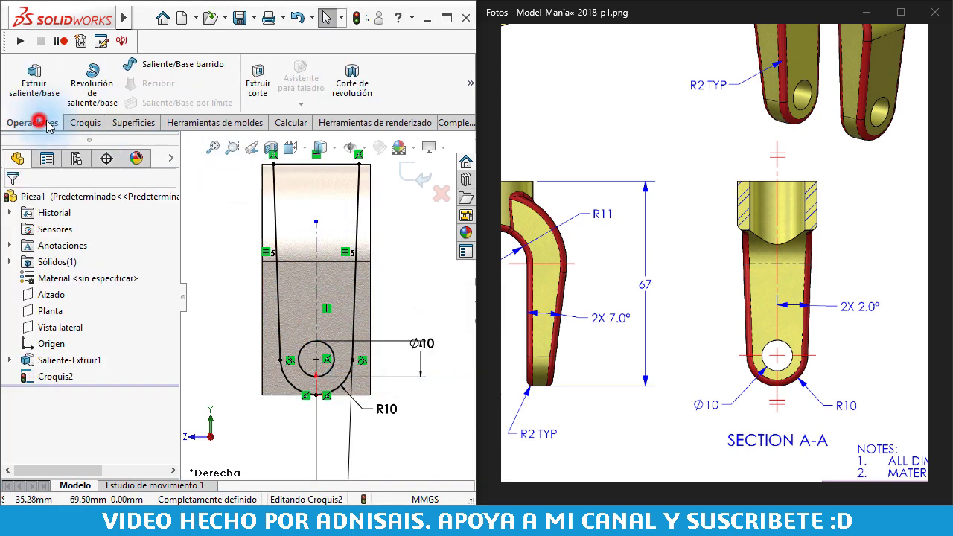
{"action": "left_click", "coordinate": [254, 87]}
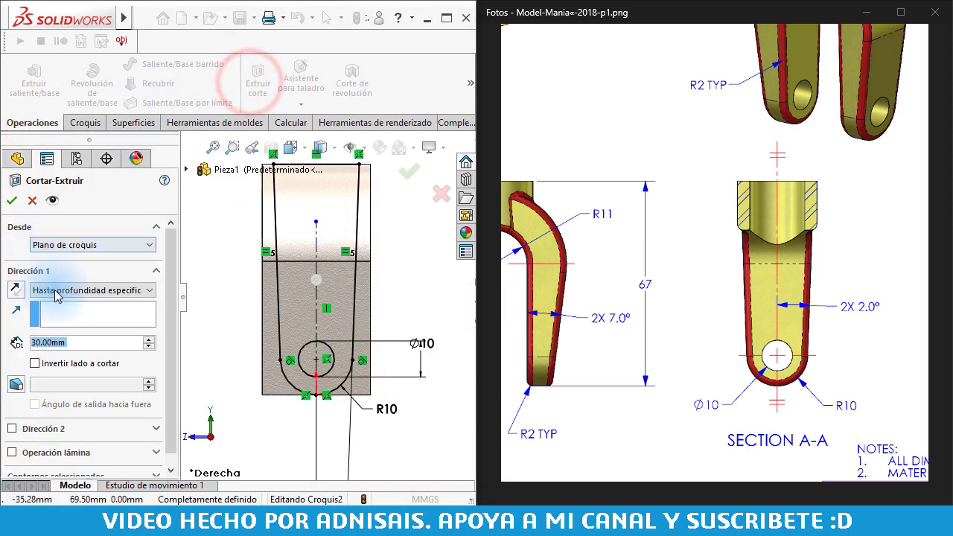
{"action": "left_click", "coordinate": [59, 290]}
{"action": "left_click", "coordinate": [72, 324]}
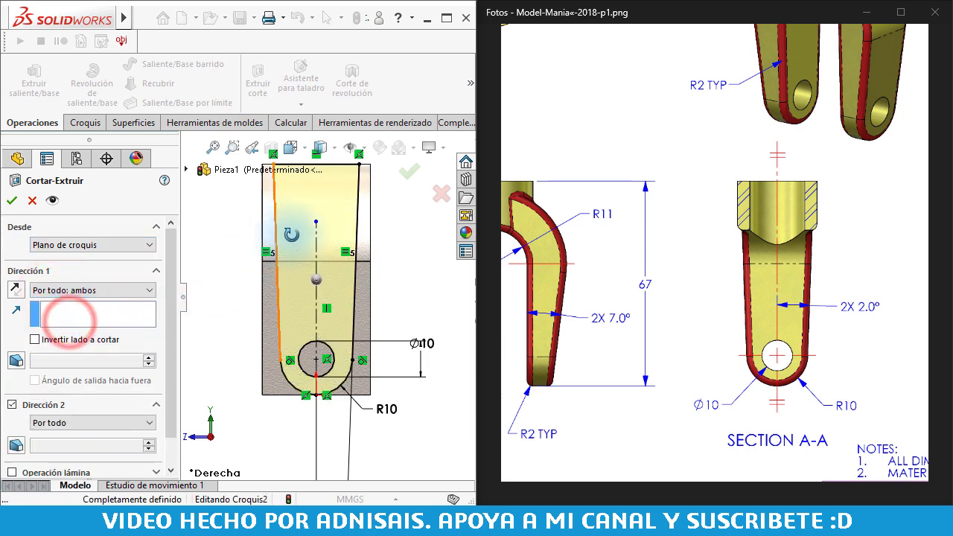
{"action": "mouse_move", "coordinate": [291, 257]}
{"action": "middle_mouse_down"}
{"action": "mouse_move", "coordinate": [313, 257]}
{"action": "mouse_move", "coordinate": [347, 217]}
{"action": "middle_mouse_up"}
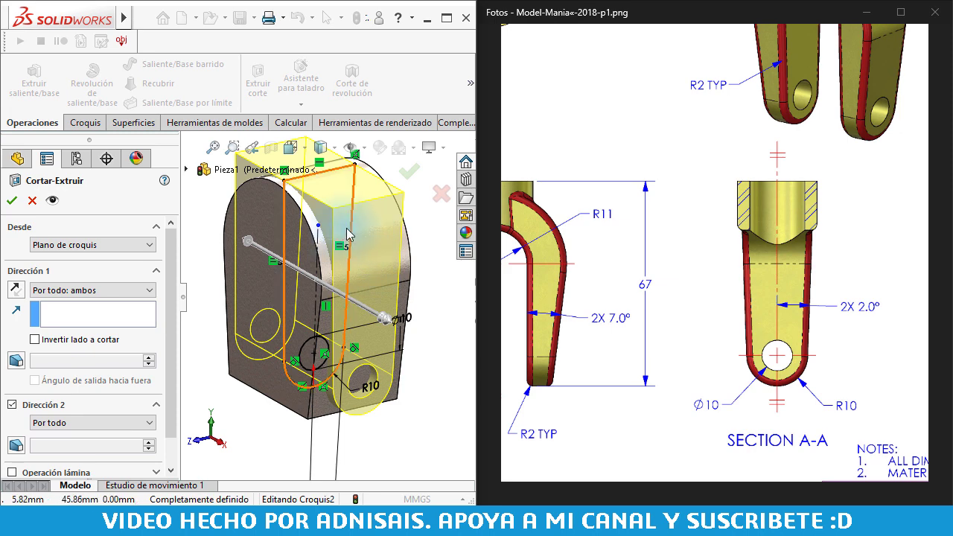
{"action": "left_click", "coordinate": [63, 341]}
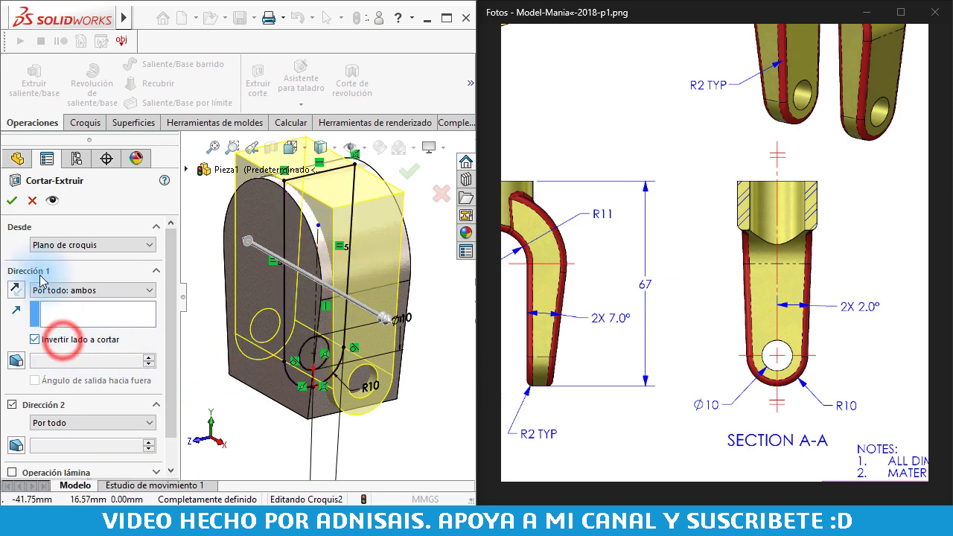
{"action": "left_click", "coordinate": [13, 201]}
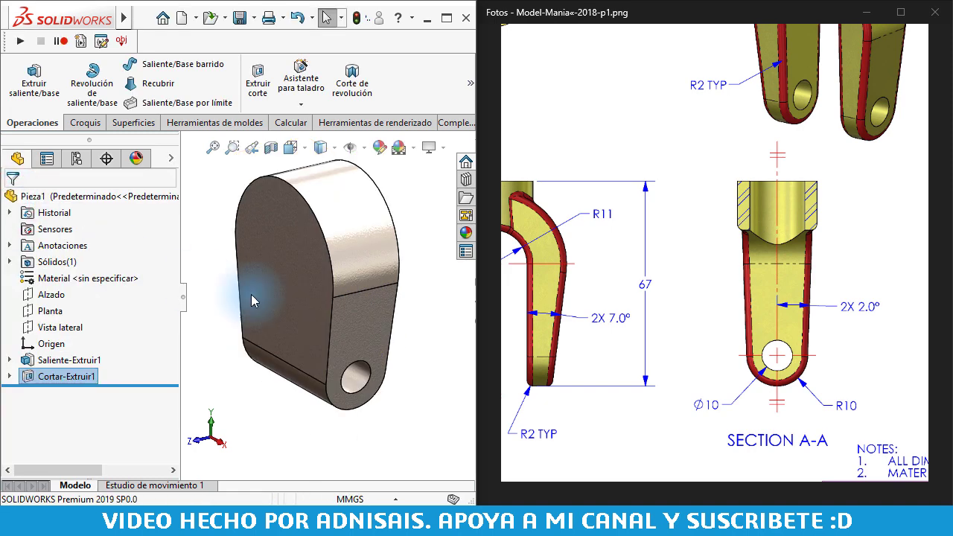
- Orbit the finished part, then pan the drawing to the Ø26 top view and fork front view
{"action": "mouse_move", "coordinate": [315, 302]}
{"action": "middle_mouse_down"}
{"action": "mouse_move", "coordinate": [284, 275]}
{"action": "mouse_move", "coordinate": [320, 272]}
{"action": "mouse_move", "coordinate": [296, 270]}
{"action": "mouse_move", "coordinate": [304, 266]}
{"action": "mouse_move", "coordinate": [805, 270]}
{"action": "mouse_move", "coordinate": [430, 257]}
{"action": "mouse_move", "coordinate": [439, 260]}
{"action": "middle_mouse_up"}
{"action": "left_click_drag", "start_coordinate": [619, 262], "coordinate": [693, 279]}
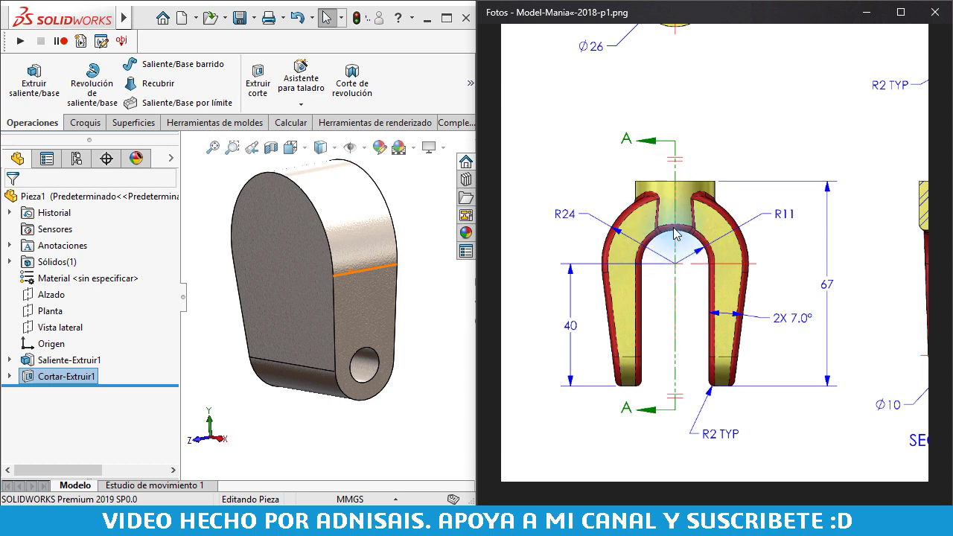
{"action": "mouse_move", "coordinate": [674, 233]}
{"action": "left_mouse_down"}
{"action": "mouse_move", "coordinate": [698, 153]}
{"action": "mouse_move", "coordinate": [676, 170]}
{"action": "mouse_move", "coordinate": [684, 216]}
{"action": "mouse_move", "coordinate": [606, 192]}
{"action": "left_mouse_up"}
{"action": "mouse_move", "coordinate": [666, 209]}
{"action": "left_mouse_down"}
{"action": "mouse_move", "coordinate": [655, 361]}
{"action": "mouse_move", "coordinate": [675, 317]}
{"action": "left_mouse_up"}
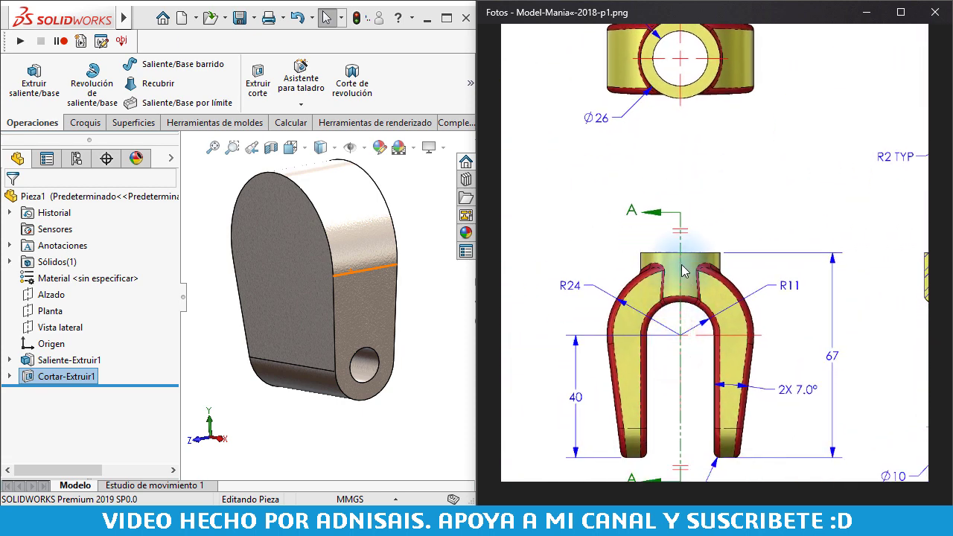
{"action": "left_click", "coordinate": [437, 221]}
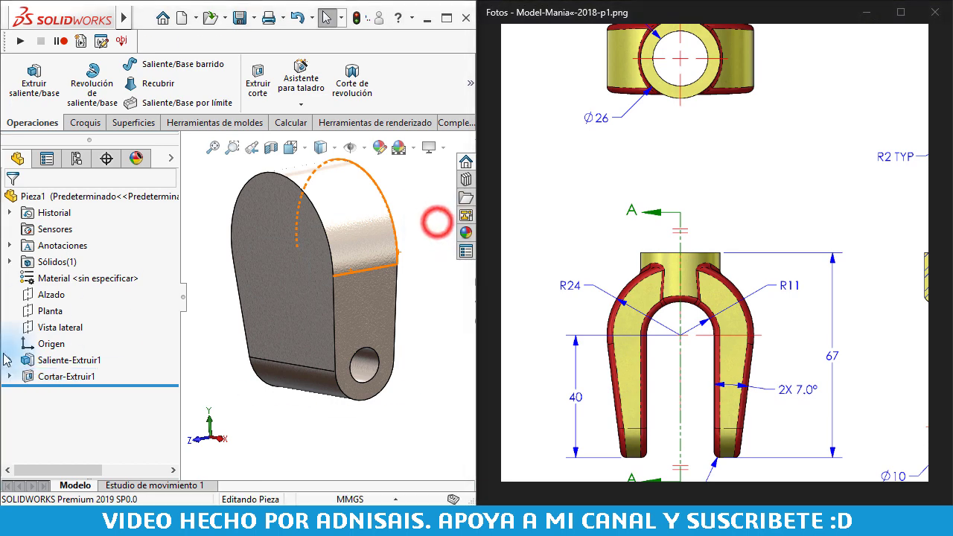
- Sketch a circle on the Planta plane, centred on the origin, with a Ø26 diameter
{"action": "left_click", "coordinate": [43, 314]}
{"action": "left_click", "coordinate": [55, 297]}
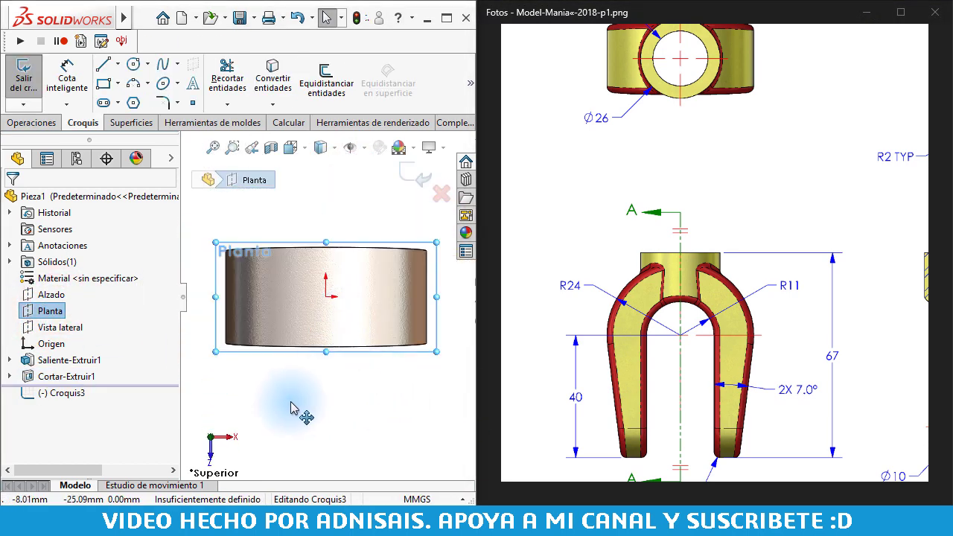
{"action": "left_click", "coordinate": [297, 399]}
{"action": "key", "text": "c"}
{"action": "left_click", "coordinate": [326, 297]}
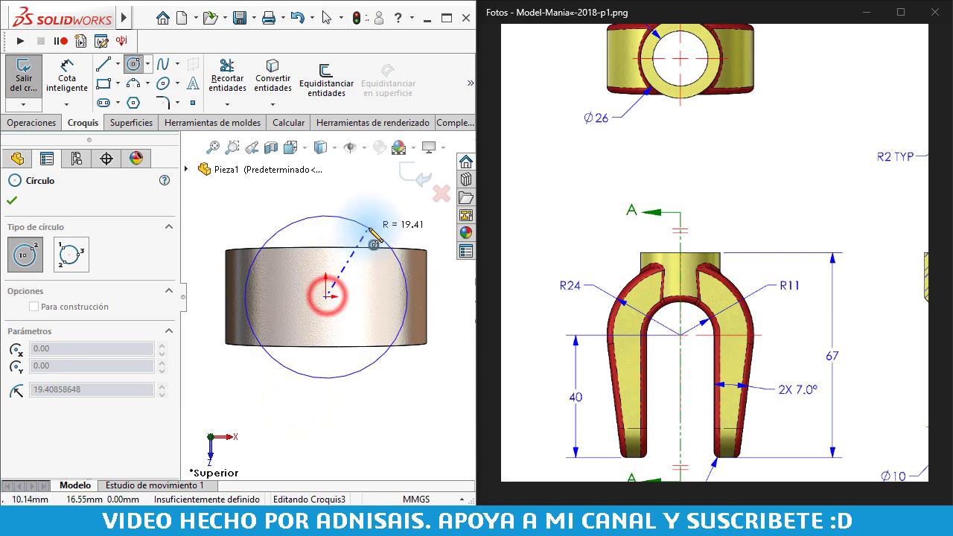
{"action": "left_click", "coordinate": [366, 224]}
{"action": "right_click_drag", "start_coordinate": [365, 427], "coordinate": [362, 229]}
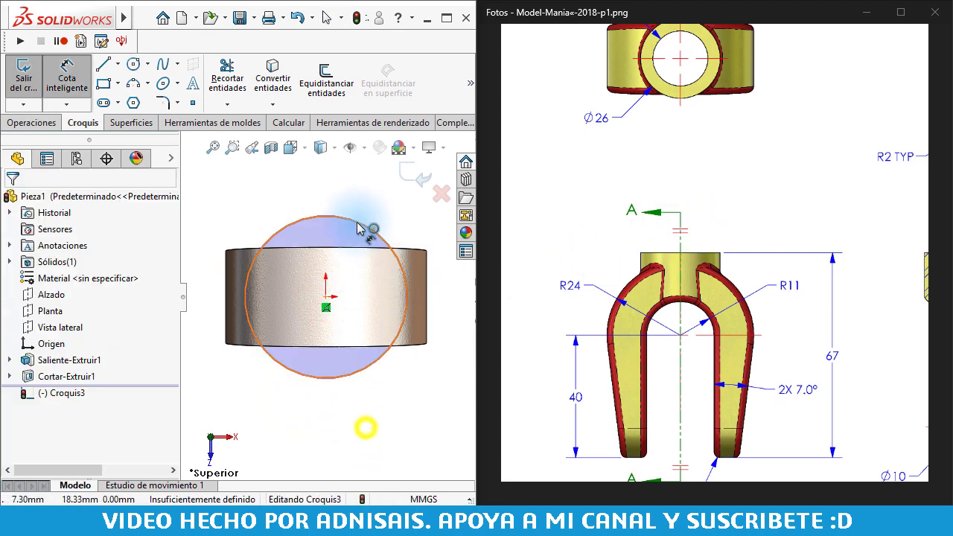
{"action": "left_click", "coordinate": [363, 233]}
{"action": "left_click", "coordinate": [395, 215]}
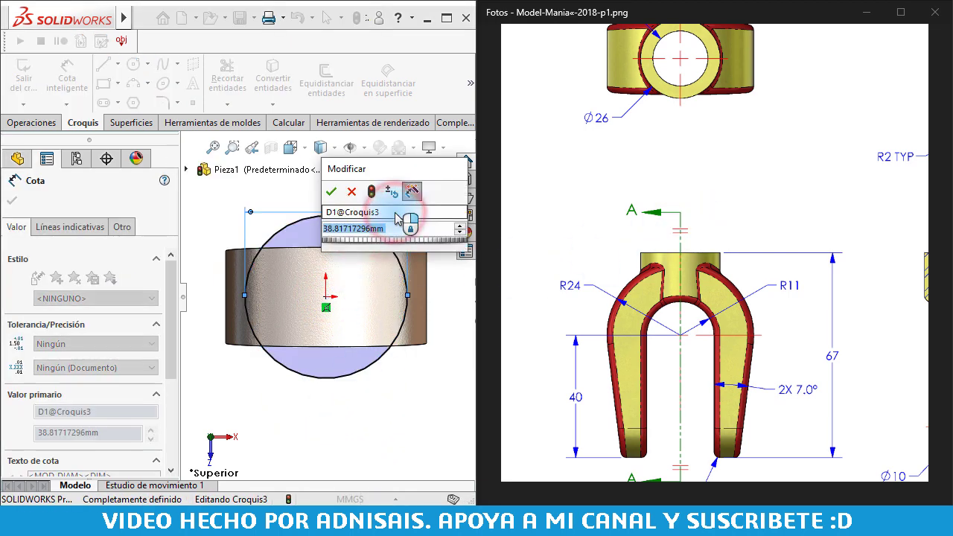
{"action": "type", "text": "26"}
{"action": "key", "text": "Return"}
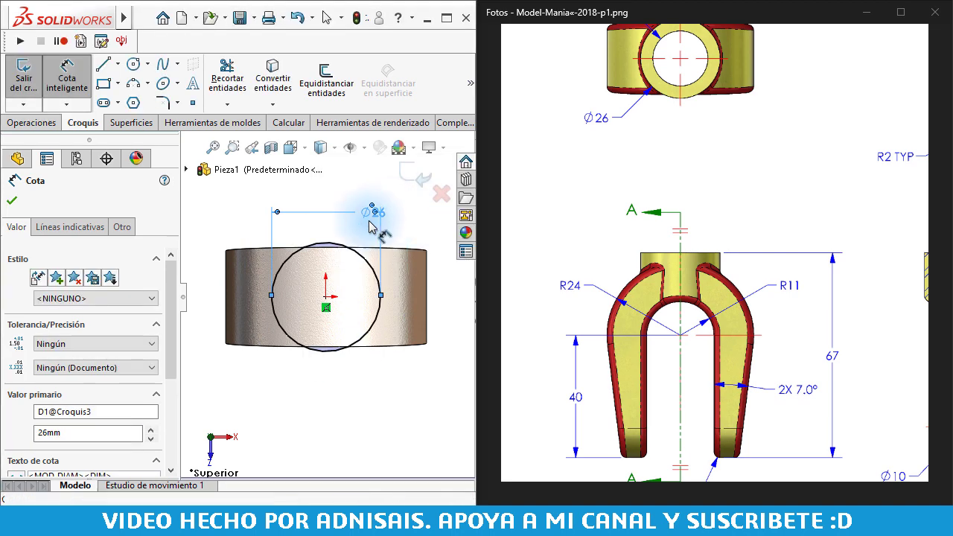
- Begin a boss extrusion (Extruir saliente/base) of the Ø26 circle sketch
{"action": "left_click", "coordinate": [654, 119]}
{"action": "scroll", "coordinate": [626, 145], "scroll_direction": "up", "scroll_amount": 1}
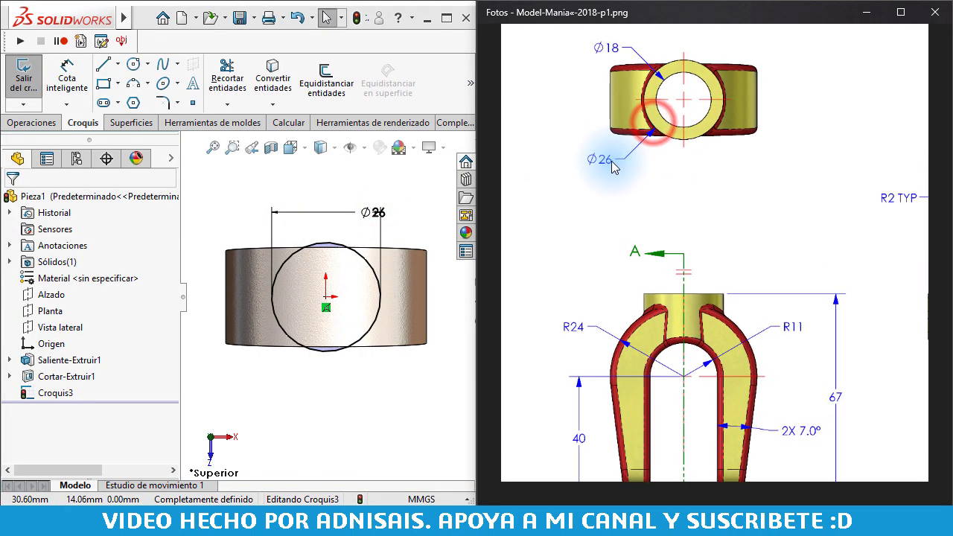
{"action": "left_click", "coordinate": [18, 122]}
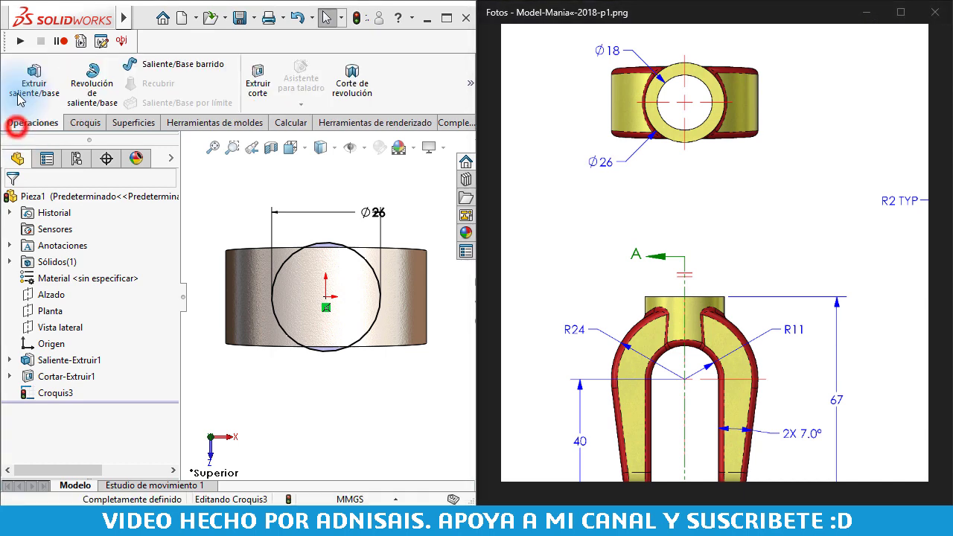
{"action": "left_click", "coordinate": [22, 86]}
{"action": "left_click_drag", "start_coordinate": [704, 348], "coordinate": [716, 259]}
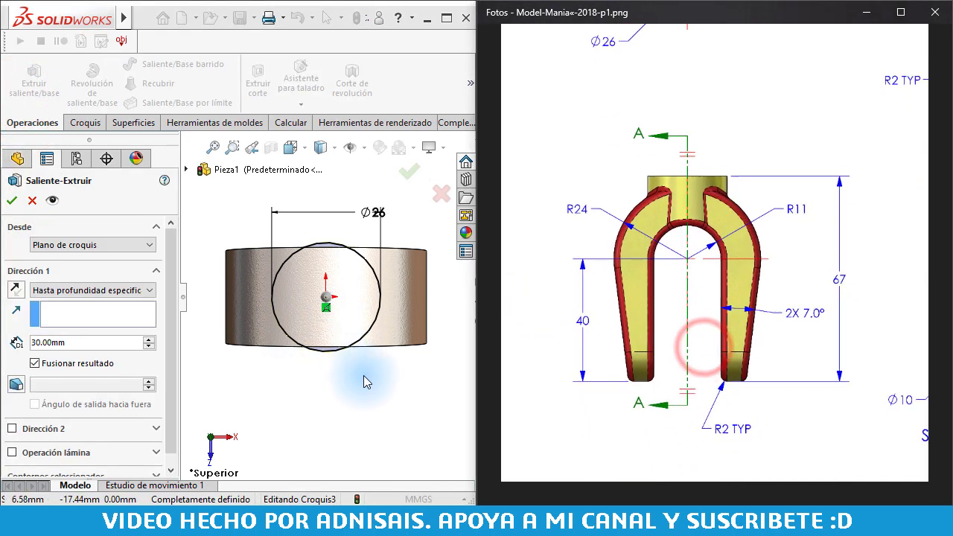
- Start the boss extrusion at a 67 mm offset (Equidistancia) from the sketch plane
{"action": "middle_click_drag", "start_coordinate": [365, 379], "coordinate": [362, 273]}
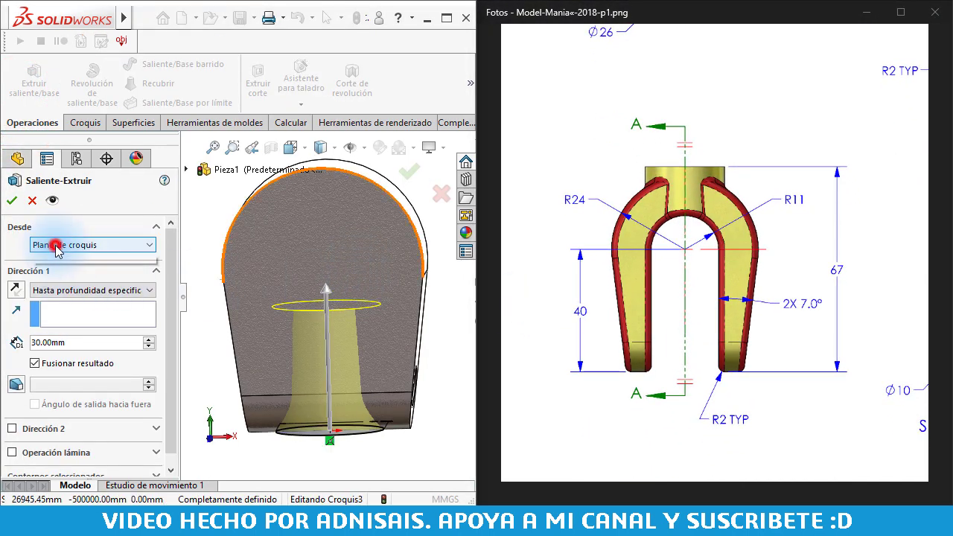
{"action": "left_click", "coordinate": [58, 247]}
{"action": "left_click", "coordinate": [77, 289]}
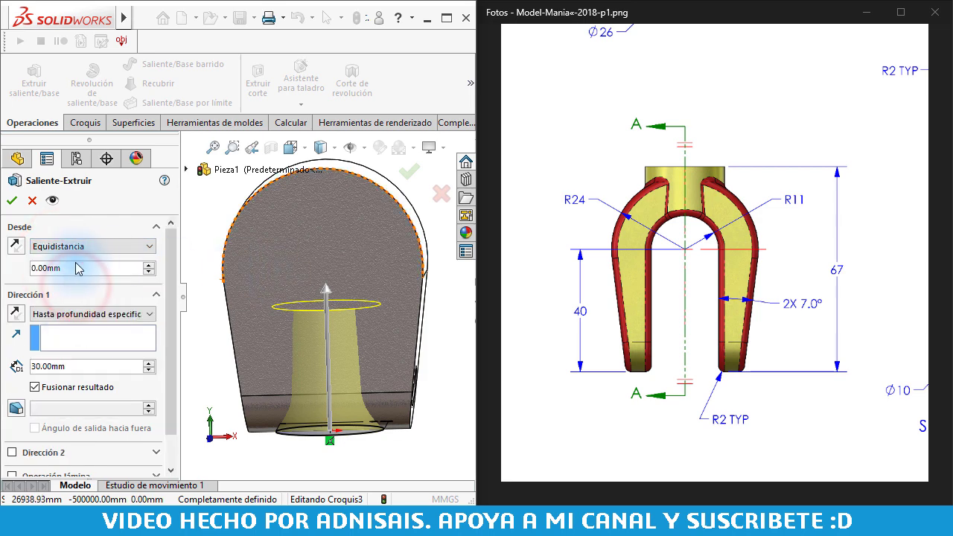
{"action": "left_click", "coordinate": [91, 269]}
{"action": "type", "text": "67"}
{"action": "key", "text": "Return"}
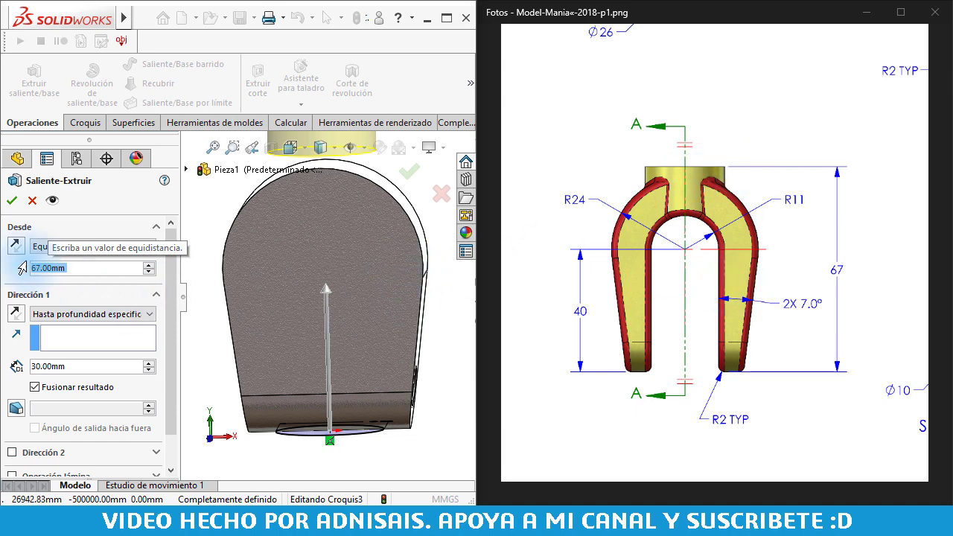
- Reverse the extrusion direction, end it at a part vertex, and accept the boss
{"action": "left_click", "coordinate": [16, 316]}
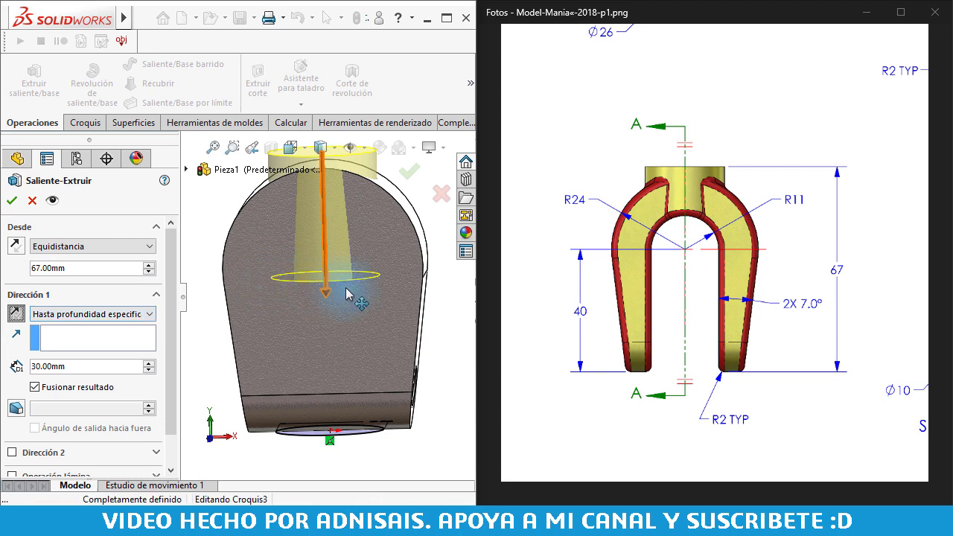
{"action": "middle_click_drag", "start_coordinate": [351, 287], "coordinate": [330, 340]}
{"action": "mouse_move", "coordinate": [387, 282]}
{"action": "middle_mouse_down"}
{"action": "mouse_move", "coordinate": [404, 281]}
{"action": "mouse_move", "coordinate": [383, 291]}
{"action": "mouse_move", "coordinate": [391, 290]}
{"action": "middle_mouse_up"}
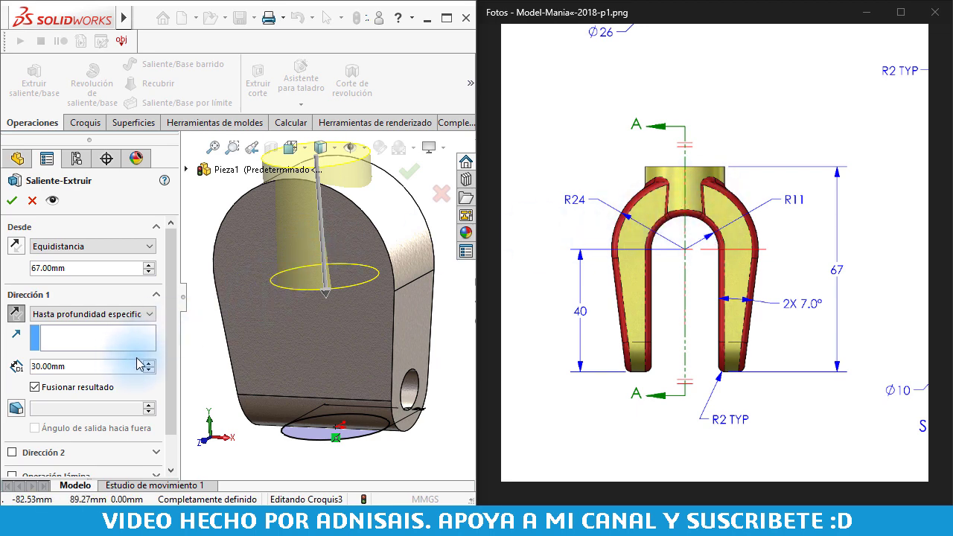
{"action": "left_click", "coordinate": [395, 291]}
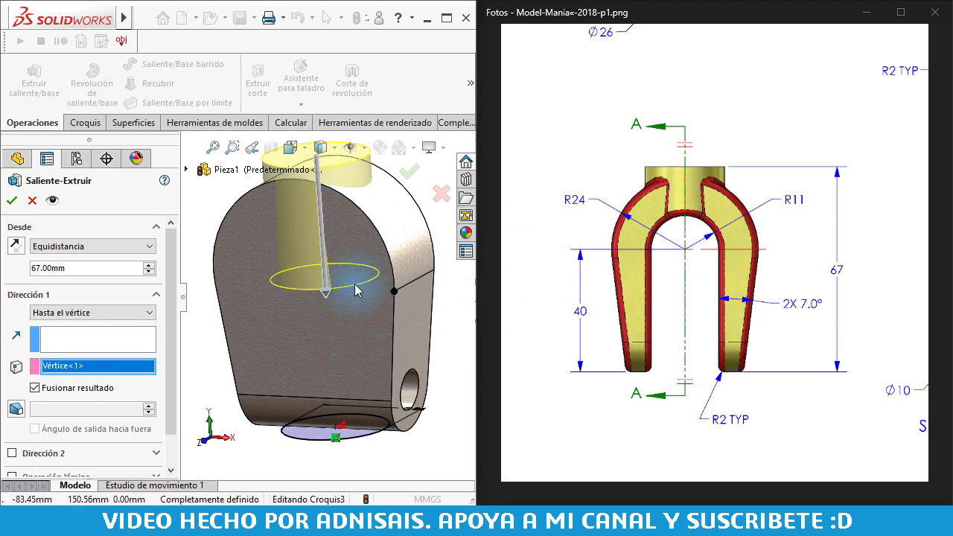
{"action": "middle_click", "coordinate": [304, 325]}
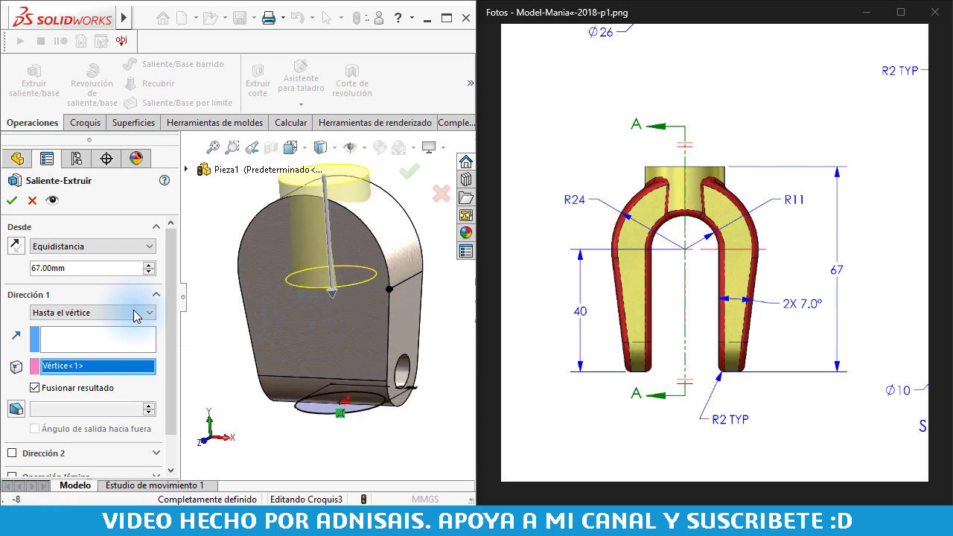
{"action": "left_click", "coordinate": [13, 204]}
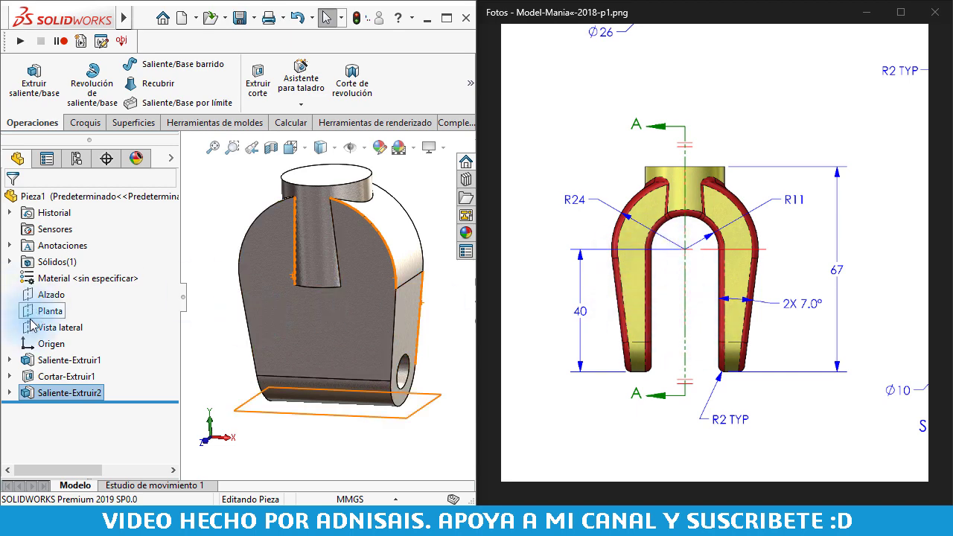
- Draw a slot on the Alzado plane starting from the sketch origin
{"action": "left_click", "coordinate": [47, 295]}
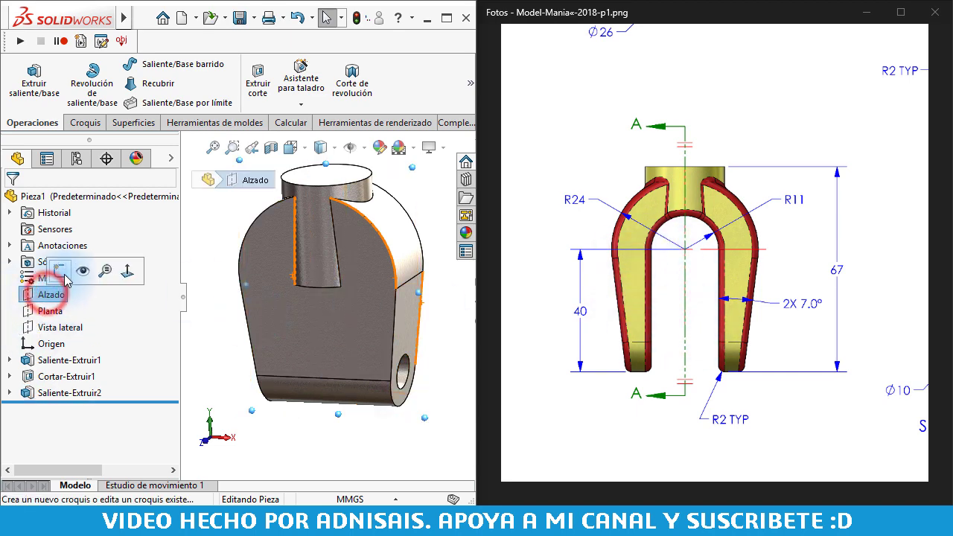
{"action": "left_click", "coordinate": [62, 274]}
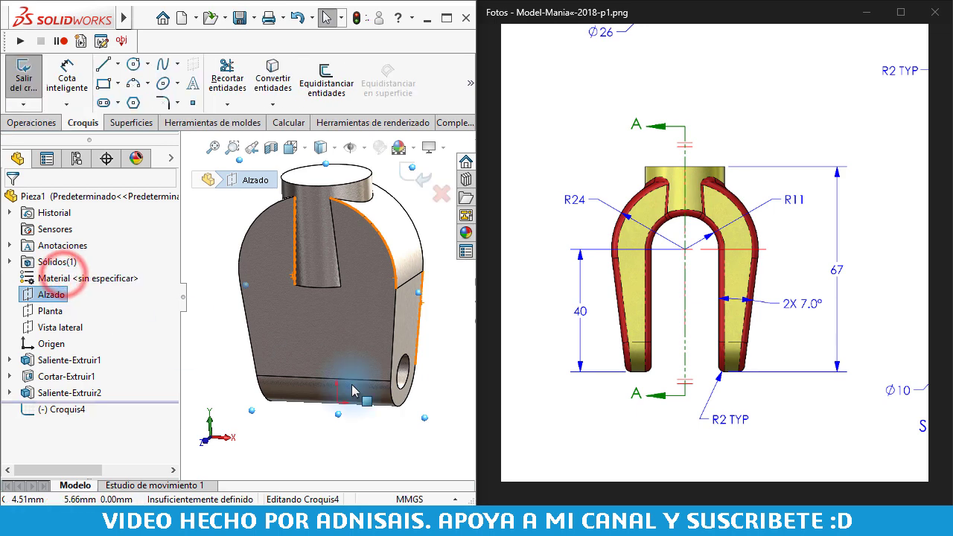
{"action": "left_click", "coordinate": [105, 103]}
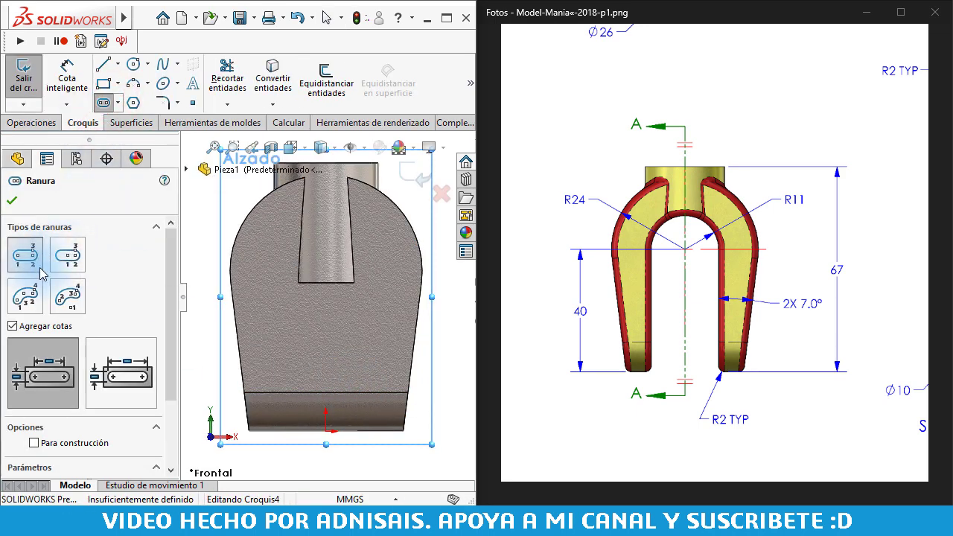
{"action": "left_click", "coordinate": [325, 431]}
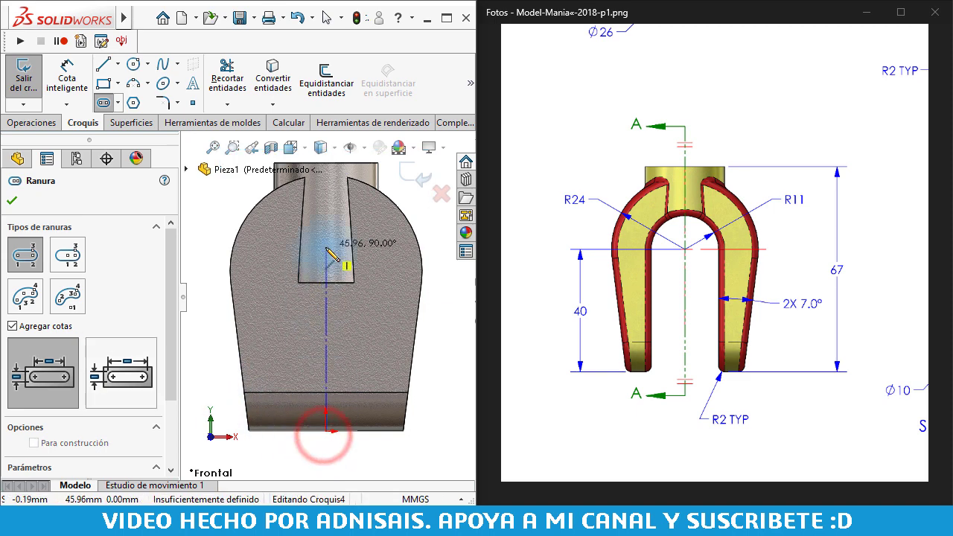
{"action": "left_click", "coordinate": [326, 249]}
{"action": "left_click", "coordinate": [378, 246]}
{"action": "key", "text": "Escape"}
{"action": "scroll", "coordinate": [350, 328], "scroll_direction": "up", "scroll_amount": 2}
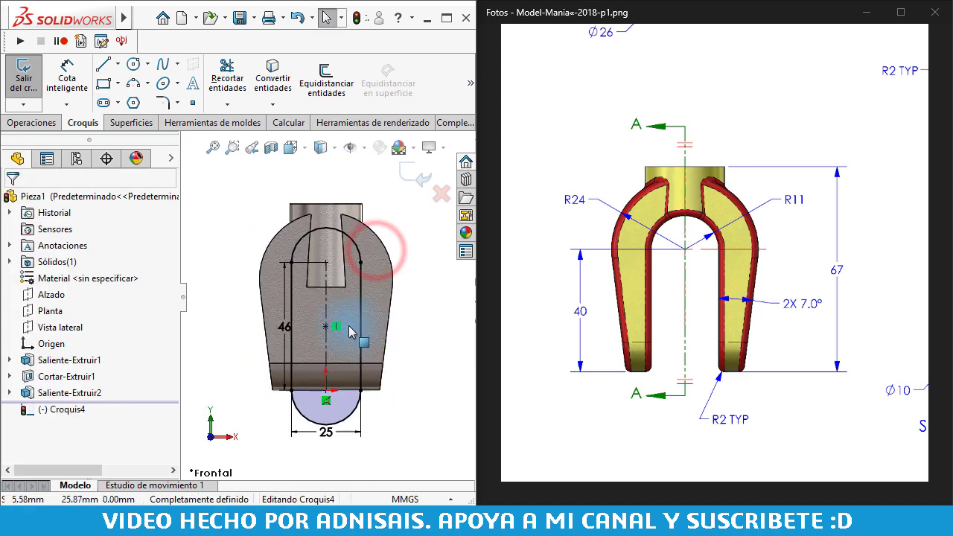
{"action": "scroll", "coordinate": [350, 332], "scroll_direction": "down", "scroll_amount": 1}
- Dimension the slot length to 40 mm and make its top arc concentric with the rounded top edge
{"action": "left_click", "coordinate": [264, 328]}
{"action": "left_click", "coordinate": [216, 325]}
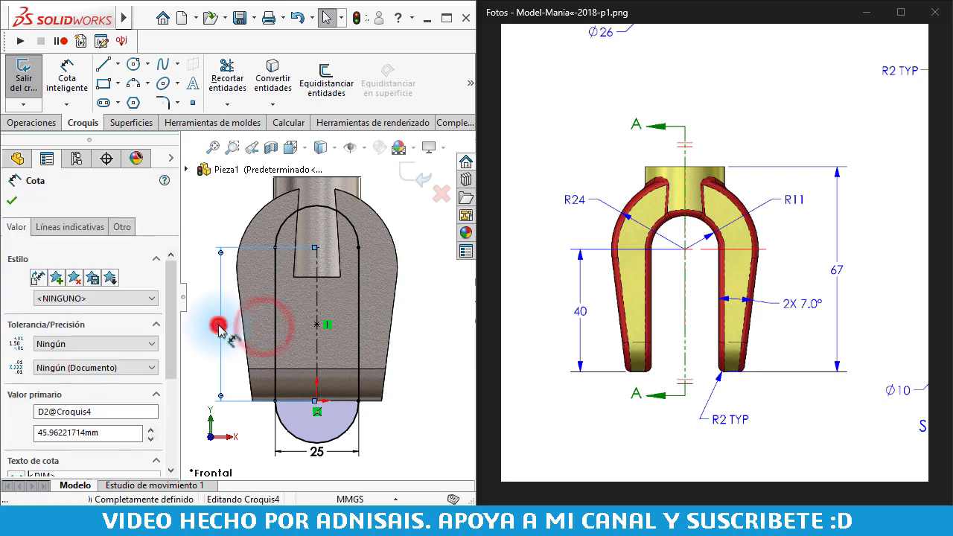
{"action": "type", "text": "40"}
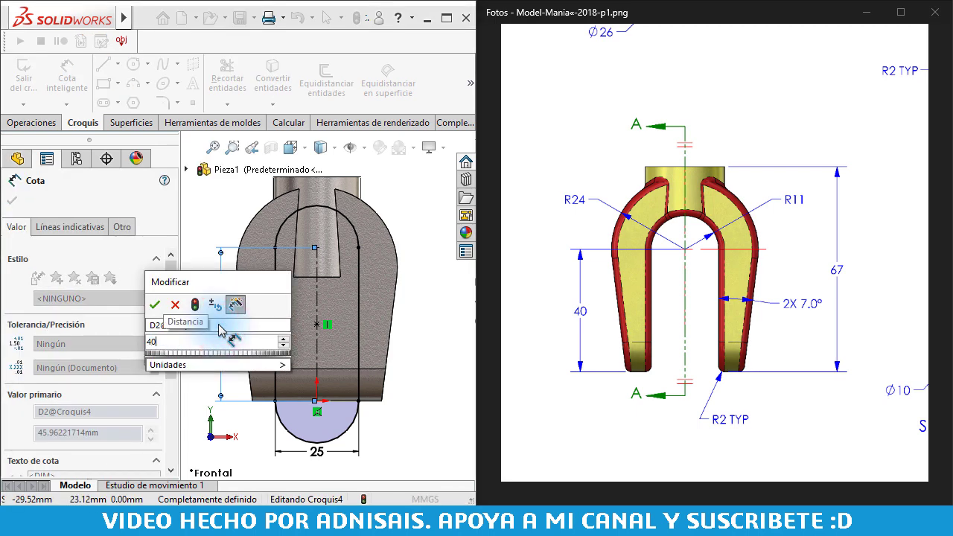
{"action": "key", "text": "Return"}
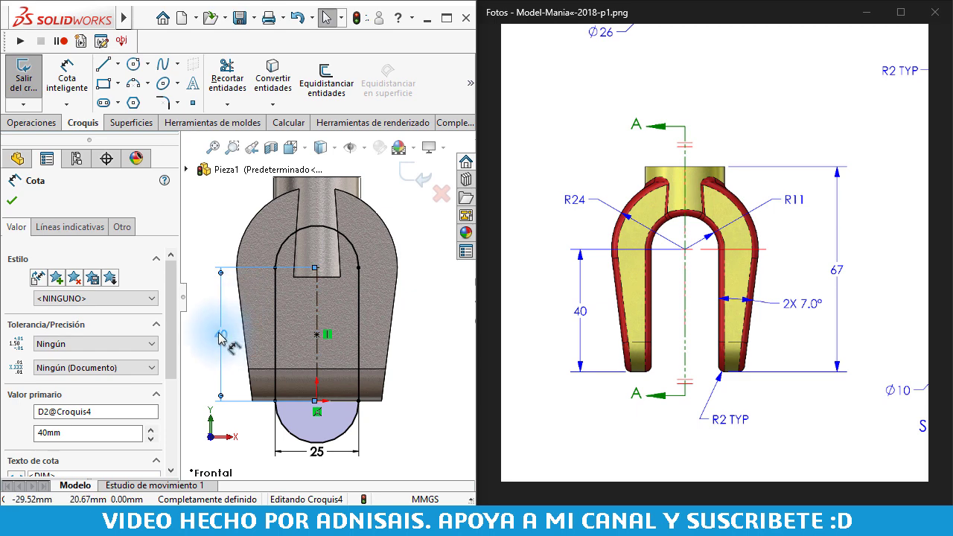
{"action": "left_click", "coordinate": [287, 240]}
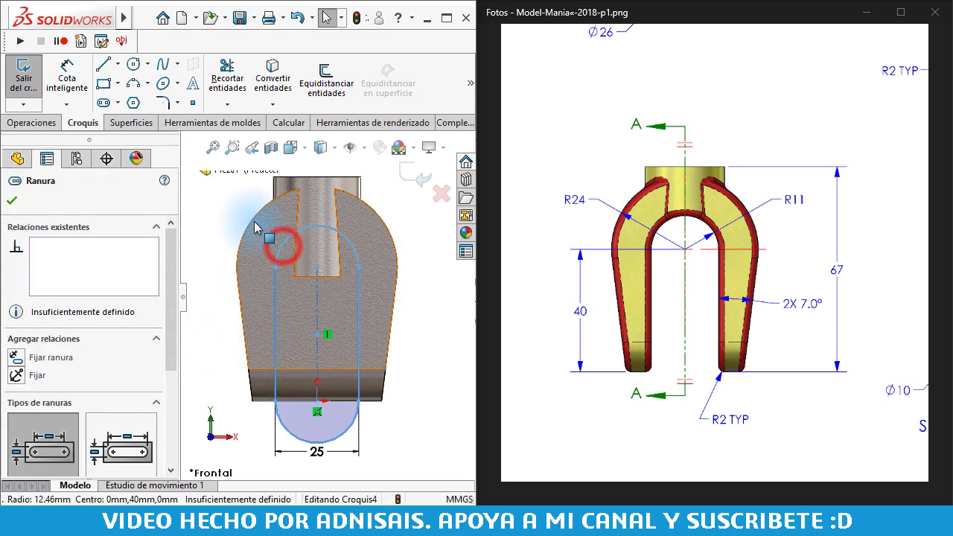
{"action": "left_click", "coordinate": [254, 224], "text": "ctrl"}
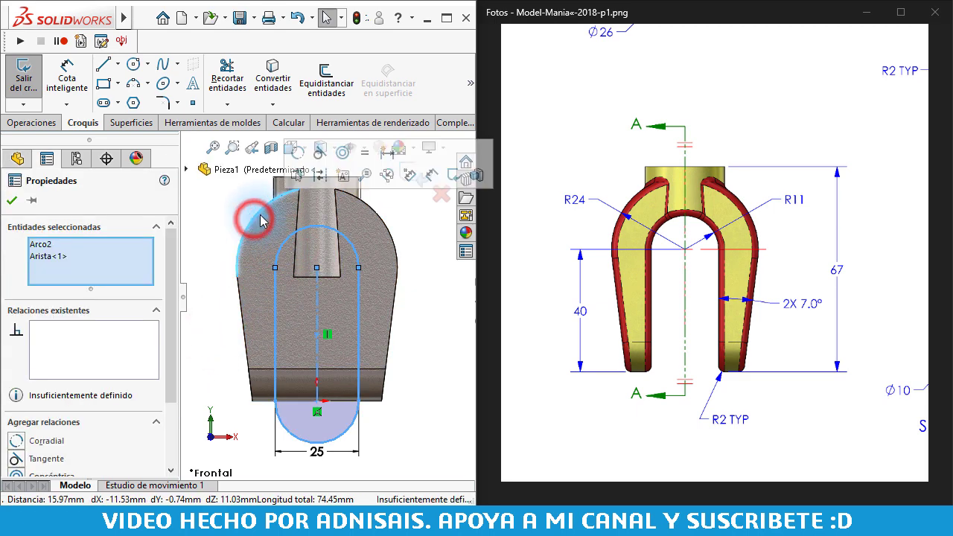
{"action": "left_click", "coordinate": [345, 154]}
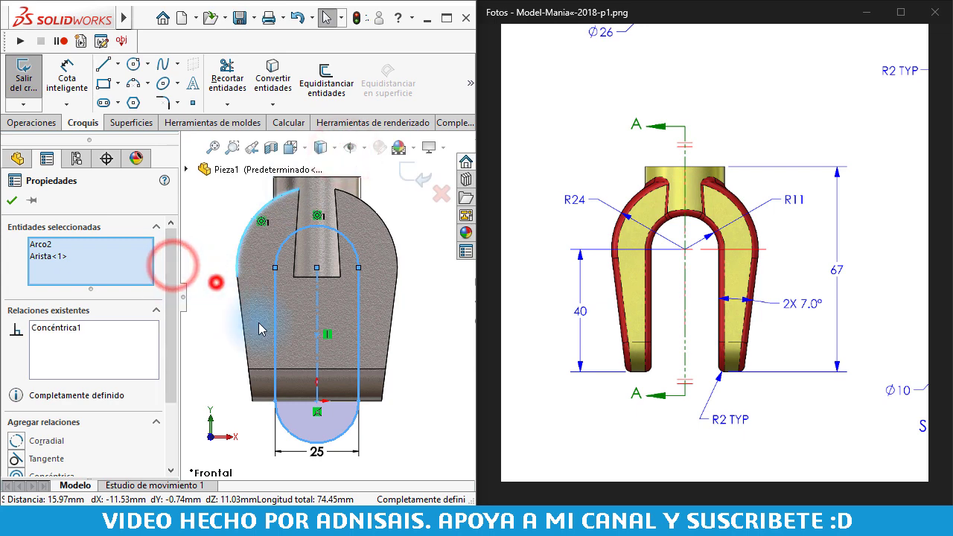
{"action": "left_click", "coordinate": [216, 282]}
- Delete the 25 mm width dimension and dimension the slot's end arc to R11
{"action": "scroll", "coordinate": [315, 322], "scroll_direction": "up", "scroll_amount": 2}
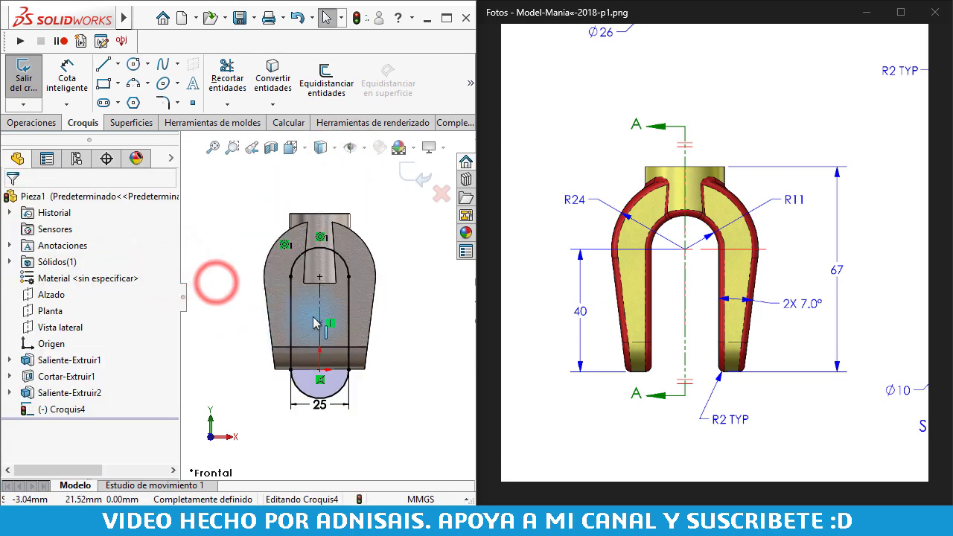
{"action": "left_click", "coordinate": [320, 405]}
{"action": "key", "text": "Delete"}
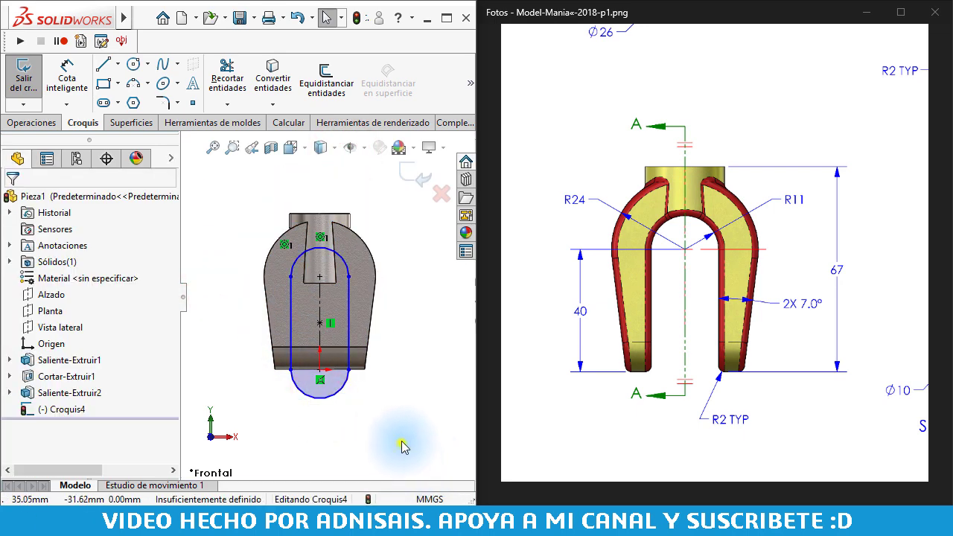
{"action": "right_click_drag", "start_coordinate": [401, 444], "coordinate": [345, 266]}
{"action": "left_click", "coordinate": [344, 262]}
{"action": "left_click", "coordinate": [418, 240]}
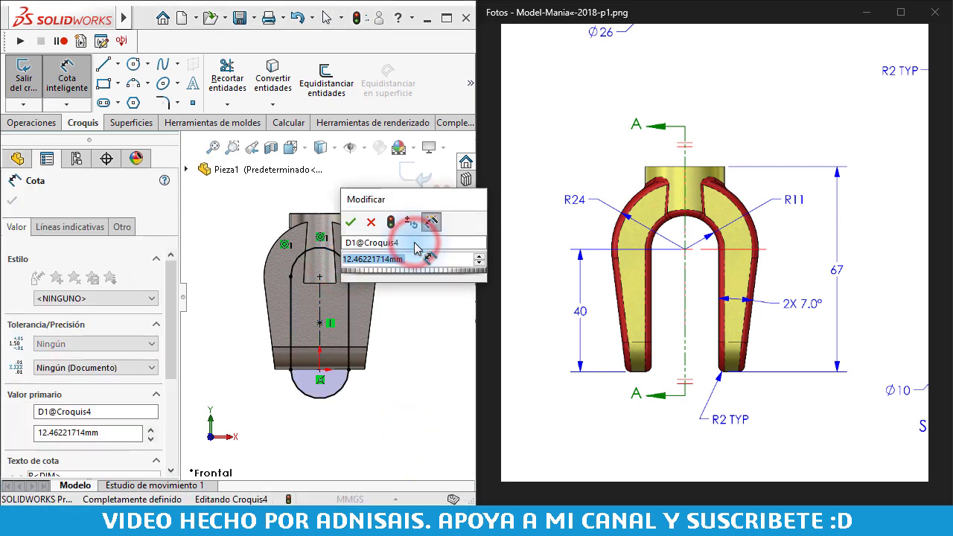
{"action": "key", "text": "Return"}
{"action": "key", "text": "Escape"}
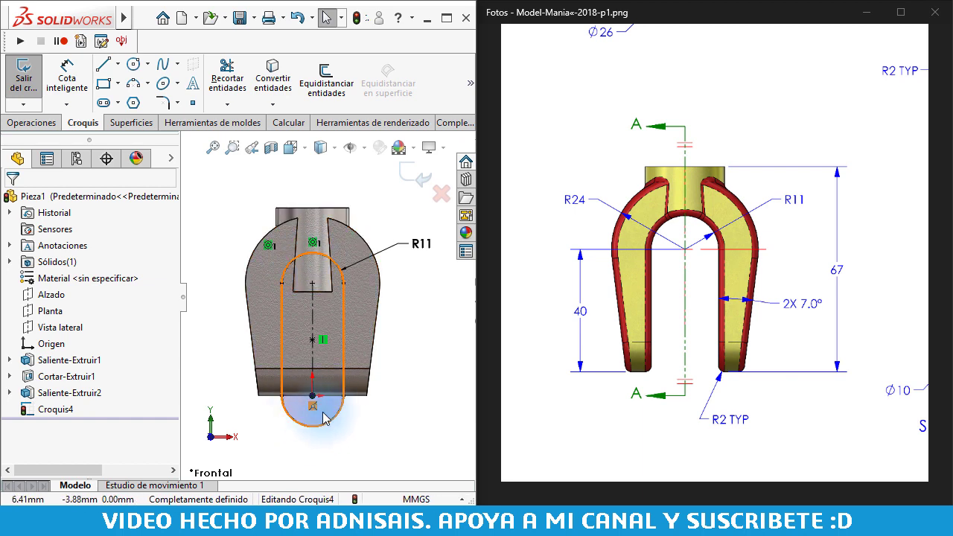
- Extrude-cut the slot sketch Por todo (through all), then orbit to check the fork
{"action": "left_click", "coordinate": [37, 123]}
{"action": "left_click", "coordinate": [258, 81]}
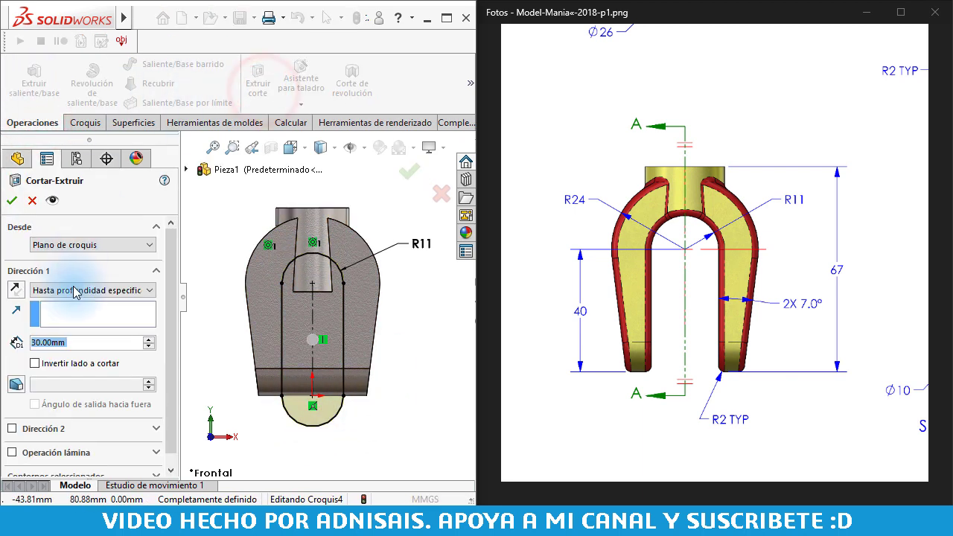
{"action": "left_click", "coordinate": [75, 290]}
{"action": "left_click", "coordinate": [47, 322]}
{"action": "left_click", "coordinate": [11, 201]}
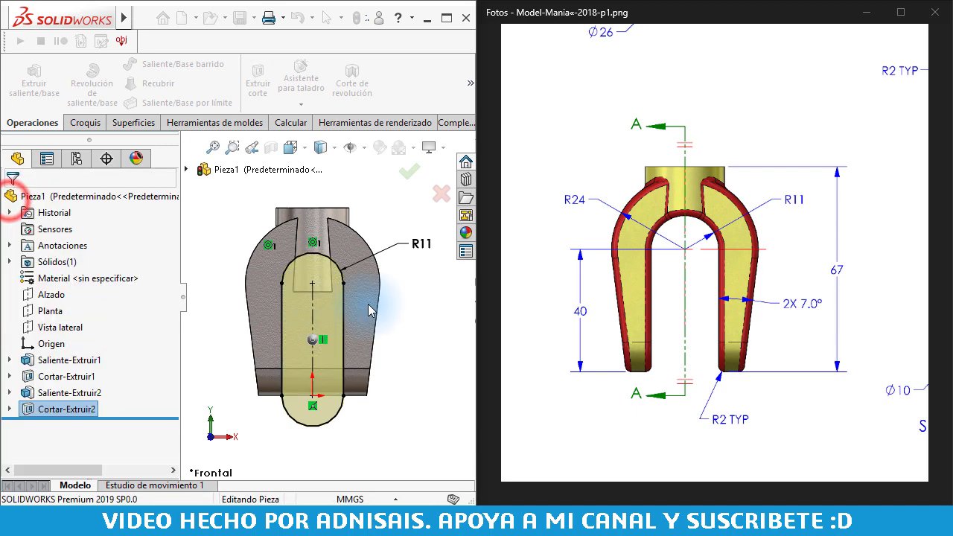
{"action": "middle_click_drag", "start_coordinate": [378, 315], "coordinate": [313, 297]}
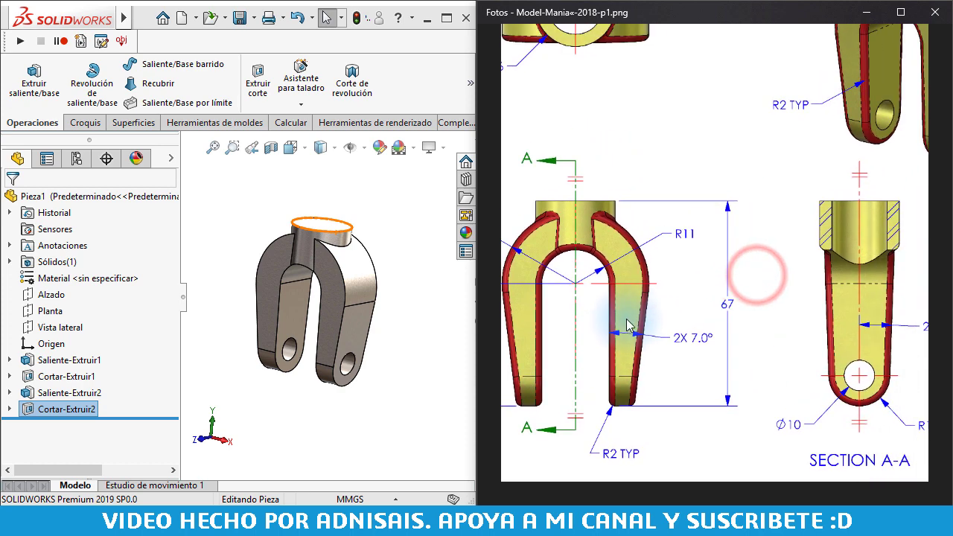
{"action": "left_click_drag", "start_coordinate": [695, 292], "coordinate": [561, 446]}
{"action": "mouse_move", "coordinate": [289, 352]}
{"action": "middle_mouse_down"}
{"action": "mouse_move", "coordinate": [375, 347]}
{"action": "mouse_move", "coordinate": [320, 366]}
{"action": "mouse_move", "coordinate": [294, 387]}
{"action": "mouse_move", "coordinate": [311, 366]}
{"action": "middle_mouse_up"}
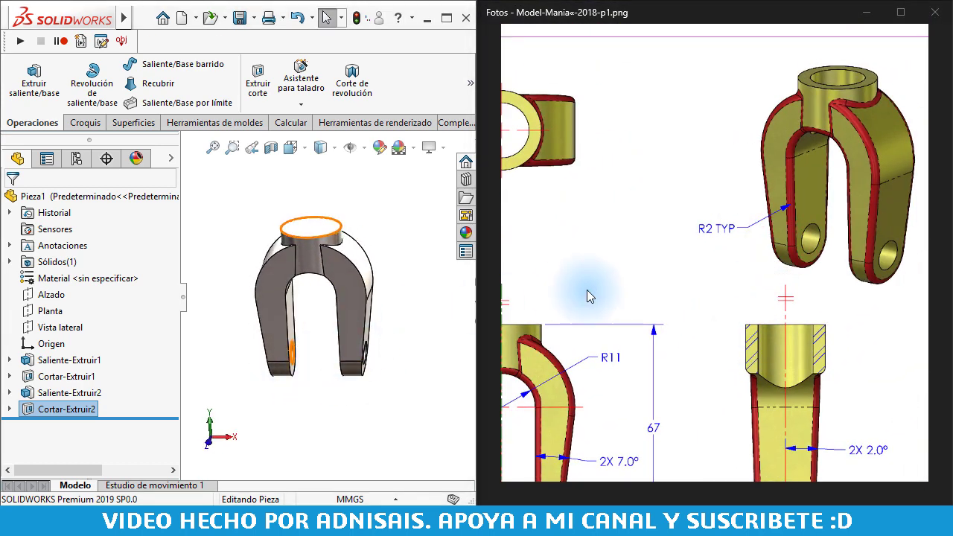
{"action": "left_click_drag", "start_coordinate": [659, 321], "coordinate": [762, 320]}
{"action": "left_click_drag", "start_coordinate": [587, 125], "coordinate": [609, 126]}
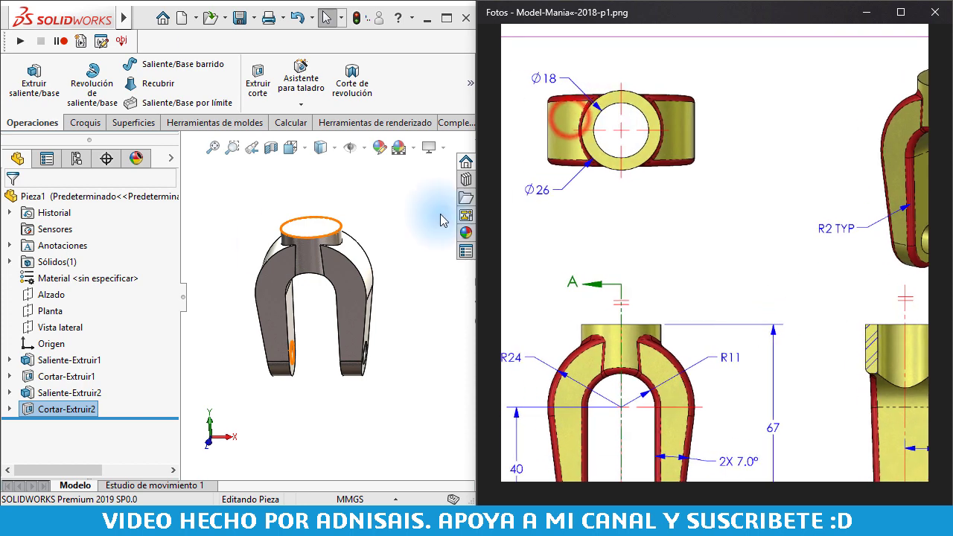
- Sketch a Ø18 circle centred on the boss's top face
{"action": "left_click", "coordinate": [302, 225]}
{"action": "scroll", "coordinate": [342, 201], "scroll_direction": "down", "scroll_amount": 1}
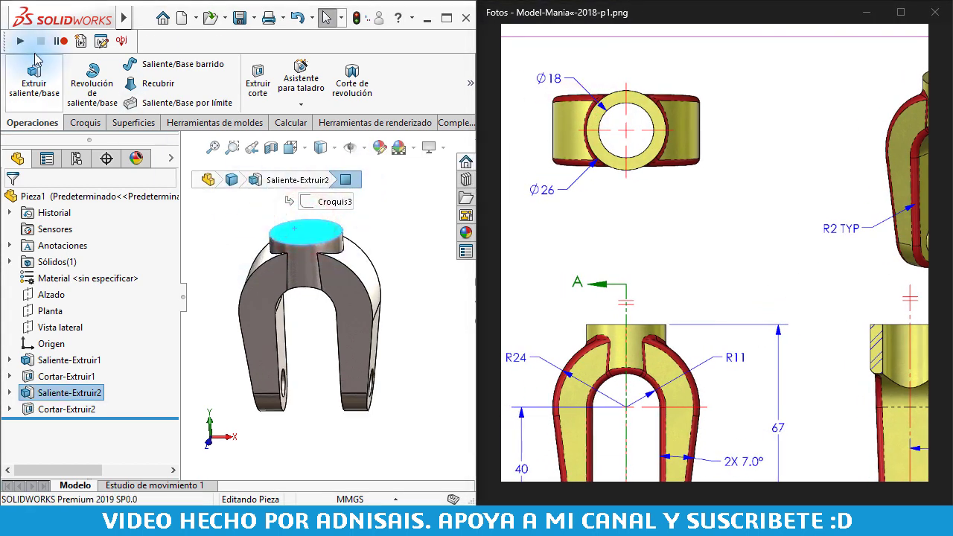
{"action": "left_click", "coordinate": [81, 123]}
{"action": "left_click", "coordinate": [22, 75]}
{"action": "left_click", "coordinate": [133, 64]}
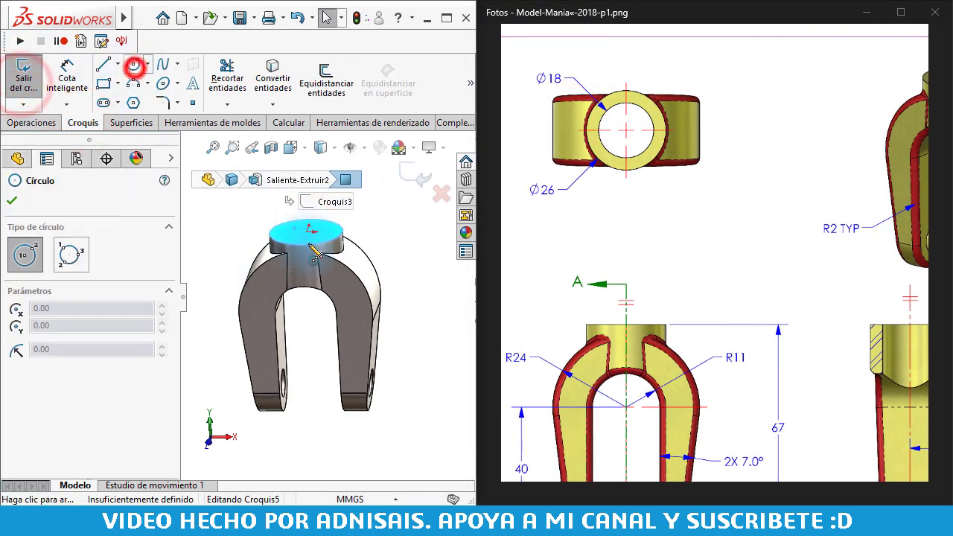
{"action": "left_click", "coordinate": [310, 287]}
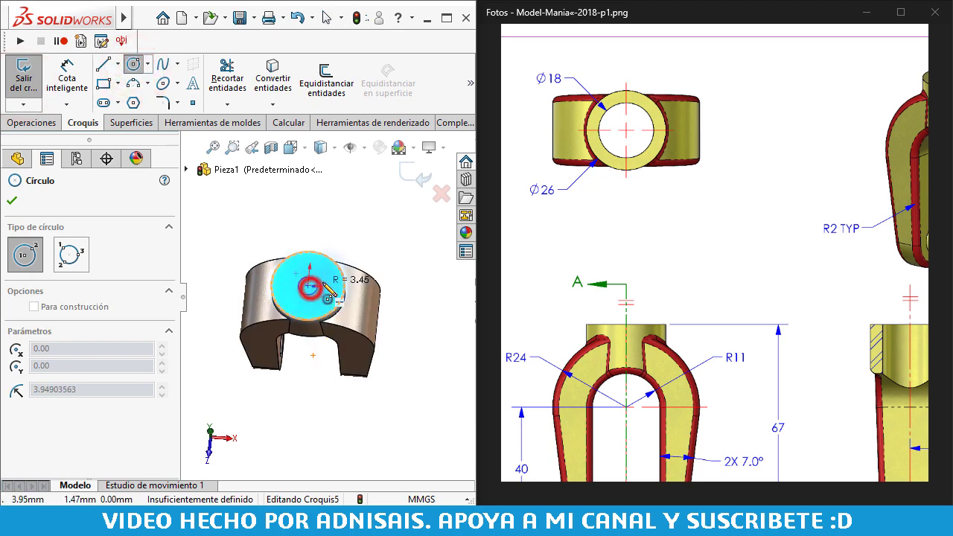
{"action": "left_click", "coordinate": [333, 287]}
{"action": "right_click_drag", "start_coordinate": [415, 325], "coordinate": [327, 282]}
{"action": "left_click", "coordinate": [328, 281]}
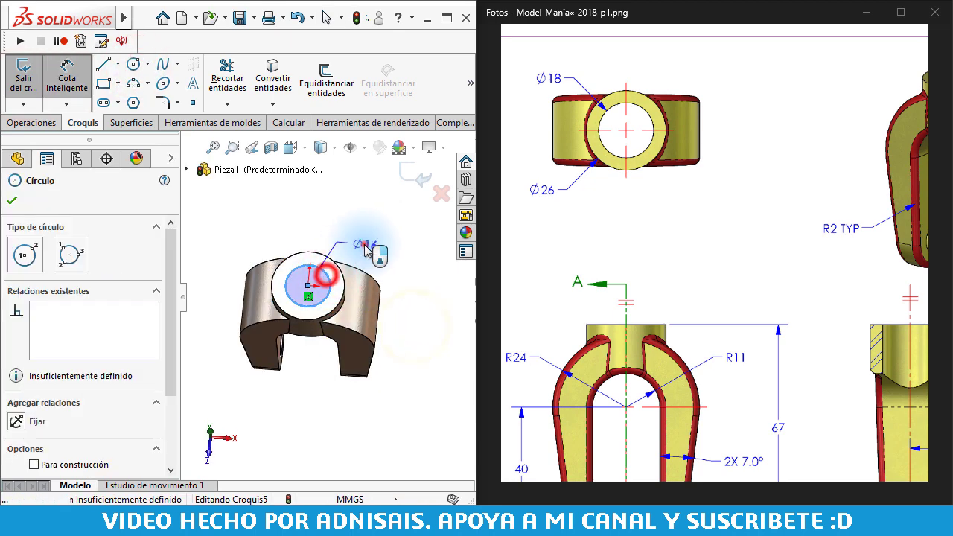
{"action": "left_click", "coordinate": [362, 245]}
{"action": "type", "text": "18"}
{"action": "key", "text": "Return"}
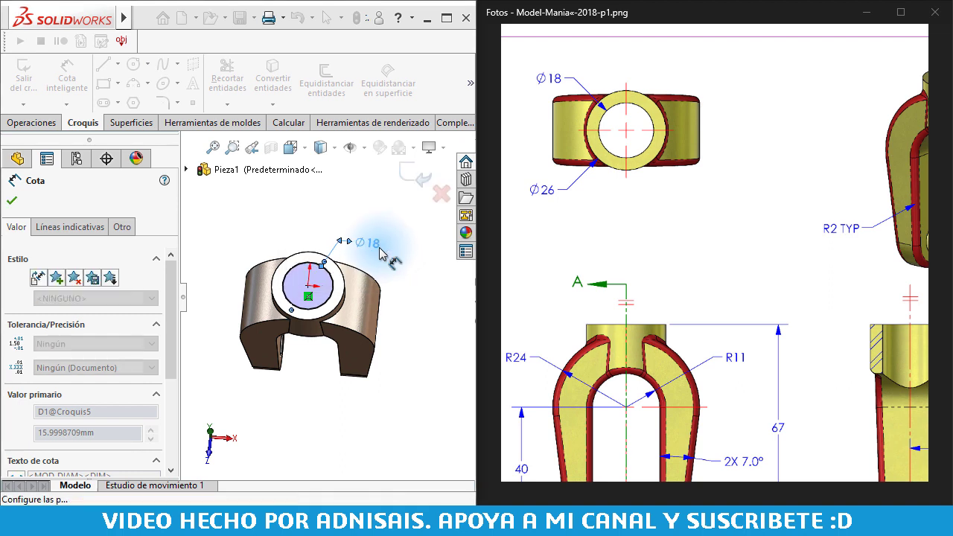
- Cut the Ø18 circle through the whole part (Por todo) and view it isometrically
{"action": "left_click", "coordinate": [16, 122]}
{"action": "left_click", "coordinate": [267, 96]}
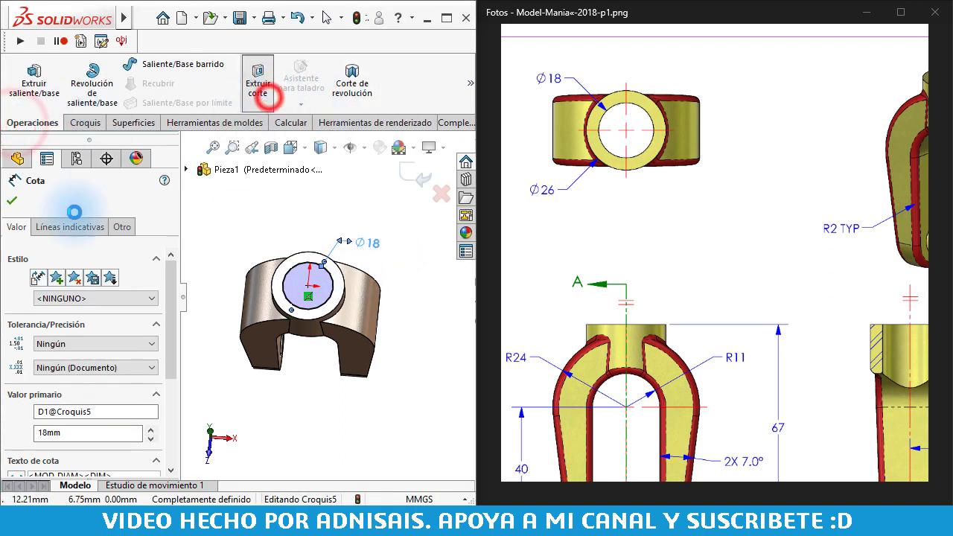
{"action": "left_click", "coordinate": [78, 290]}
{"action": "left_click", "coordinate": [65, 313]}
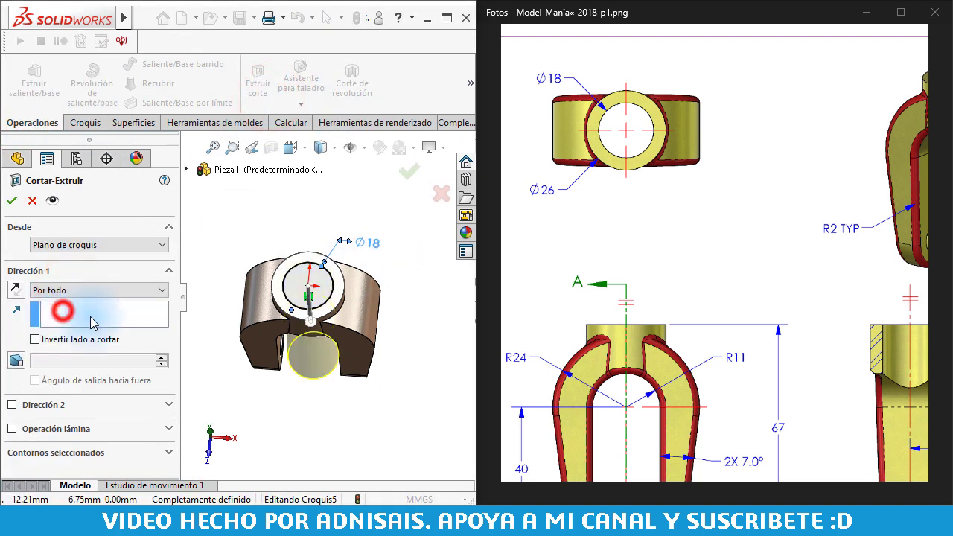
{"action": "left_click", "coordinate": [12, 201]}
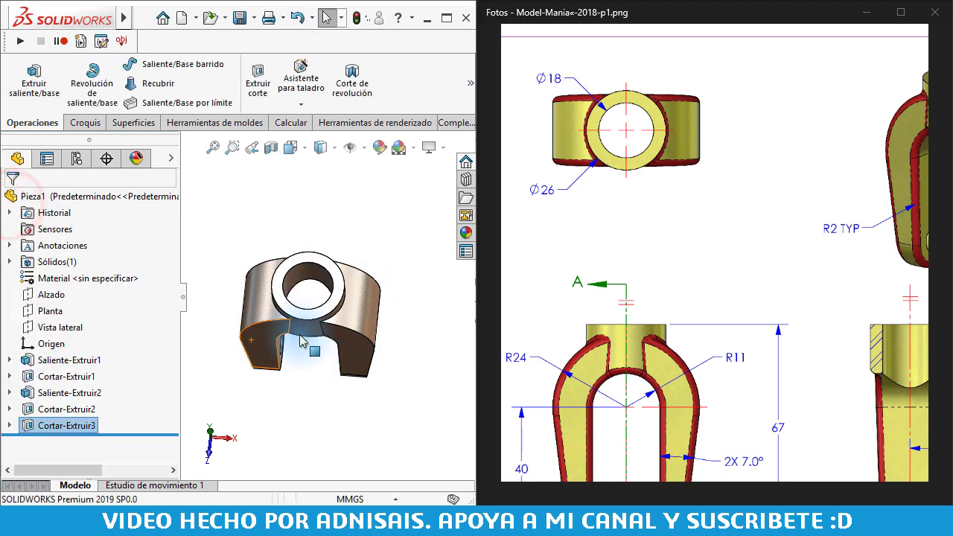
{"action": "mouse_move", "coordinate": [320, 361]}
{"action": "middle_mouse_down"}
{"action": "mouse_move", "coordinate": [320, 179]}
{"action": "mouse_move", "coordinate": [276, 222]}
{"action": "mouse_move", "coordinate": [344, 274]}
{"action": "middle_mouse_up"}
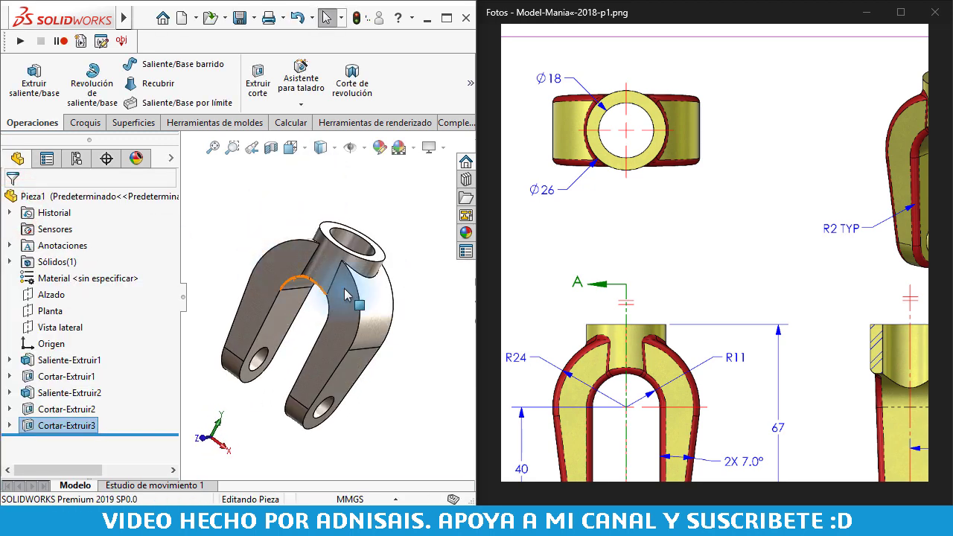
{"action": "mouse_move", "coordinate": [730, 287]}
{"action": "left_mouse_down"}
{"action": "mouse_move", "coordinate": [760, 235]}
{"action": "mouse_move", "coordinate": [715, 314]}
{"action": "left_mouse_up"}
{"action": "left_click_drag", "start_coordinate": [840, 187], "coordinate": [780, 198]}
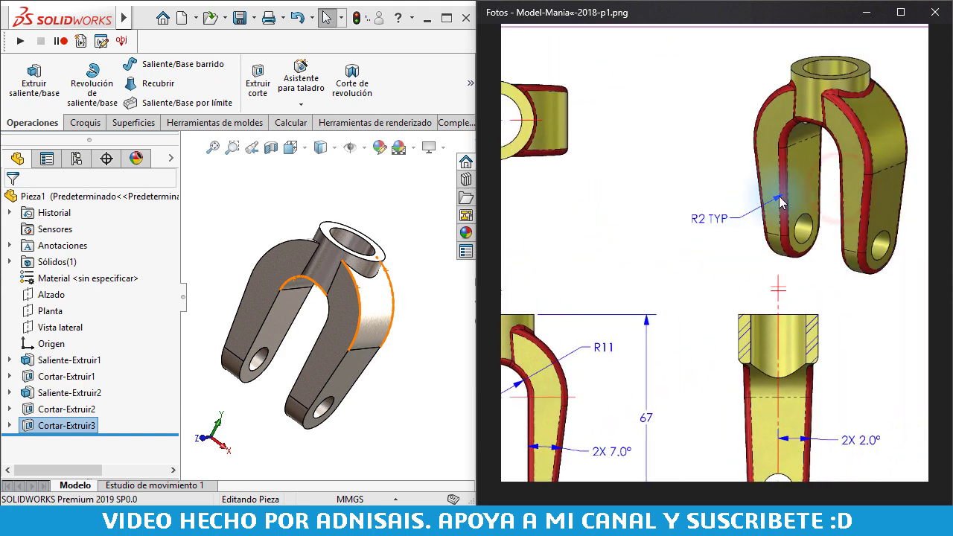
{"action": "left_click", "coordinate": [293, 171]}
{"action": "left_click", "coordinate": [470, 83]}
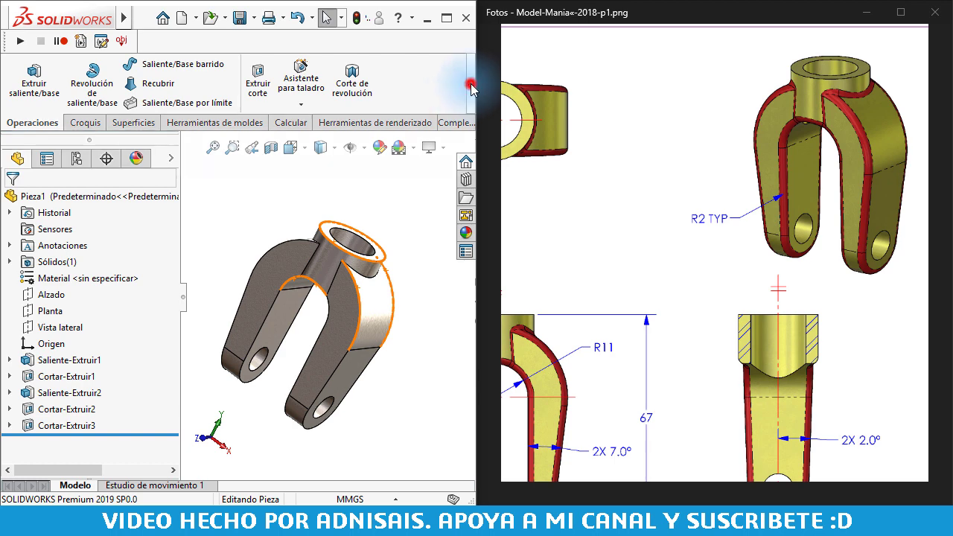
- Fillet the fork's 27 connected edges with a 2 mm radius
{"action": "left_click", "coordinate": [136, 141]}
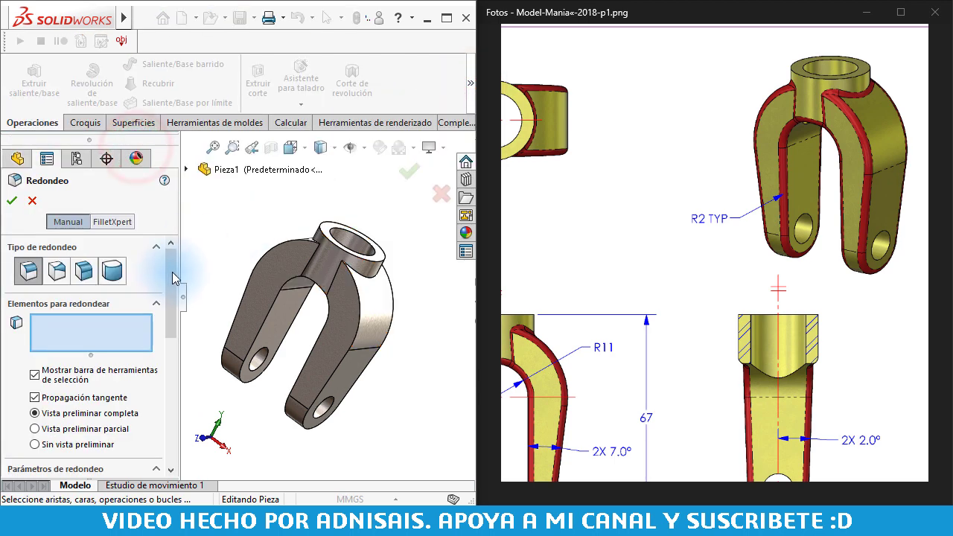
{"action": "left_click", "coordinate": [170, 275]}
{"action": "left_click", "coordinate": [170, 275]}
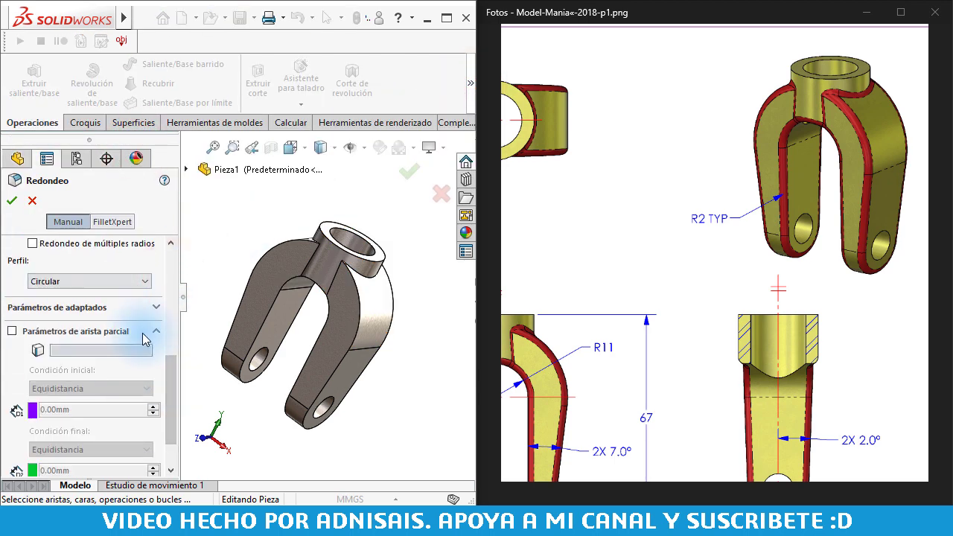
{"action": "left_click", "coordinate": [170, 353]}
{"action": "left_click", "coordinate": [99, 328]}
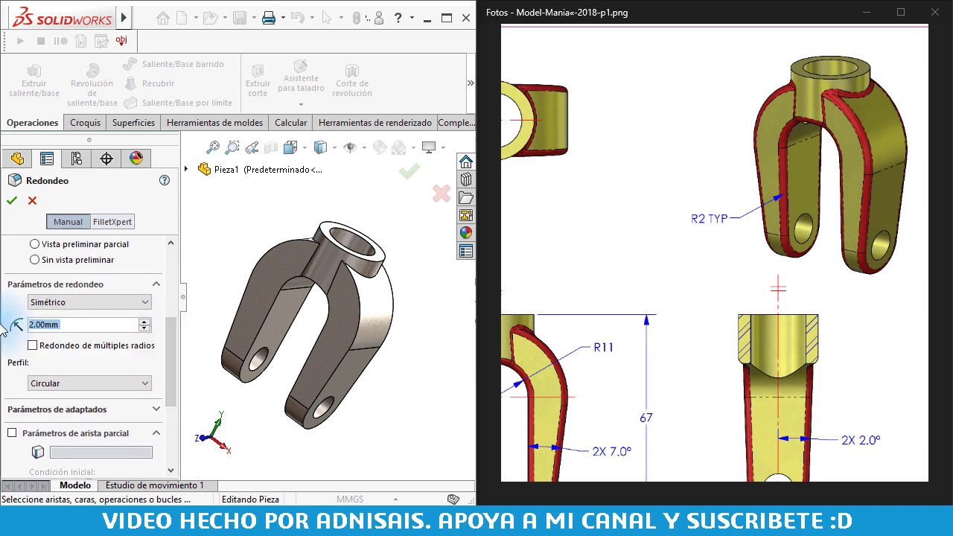
{"action": "left_click_drag", "start_coordinate": [171, 333], "coordinate": [171, 277]}
{"action": "left_click", "coordinate": [107, 315]}
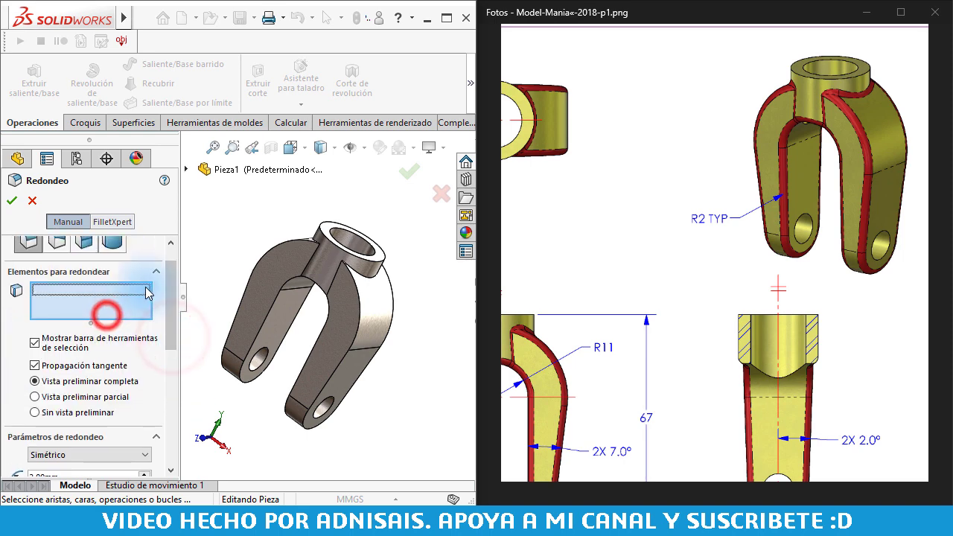
{"action": "left_click", "coordinate": [316, 348]}
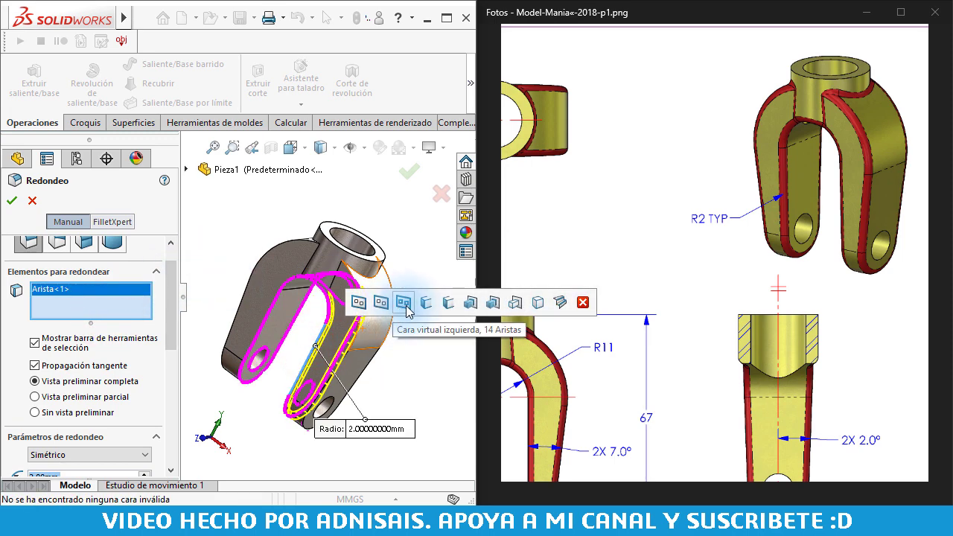
{"action": "left_click", "coordinate": [515, 307]}
{"action": "mouse_move", "coordinate": [517, 304]}
{"action": "middle_mouse_down"}
{"action": "mouse_move", "coordinate": [414, 390]}
{"action": "mouse_move", "coordinate": [374, 308]}
{"action": "mouse_move", "coordinate": [405, 271]}
{"action": "mouse_move", "coordinate": [388, 340]}
{"action": "middle_mouse_up"}
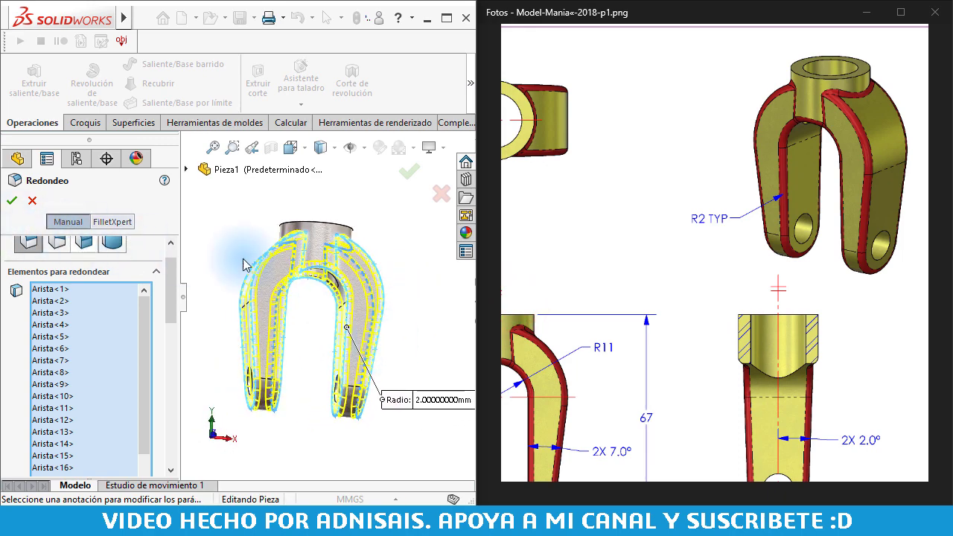
{"action": "left_click", "coordinate": [10, 200]}
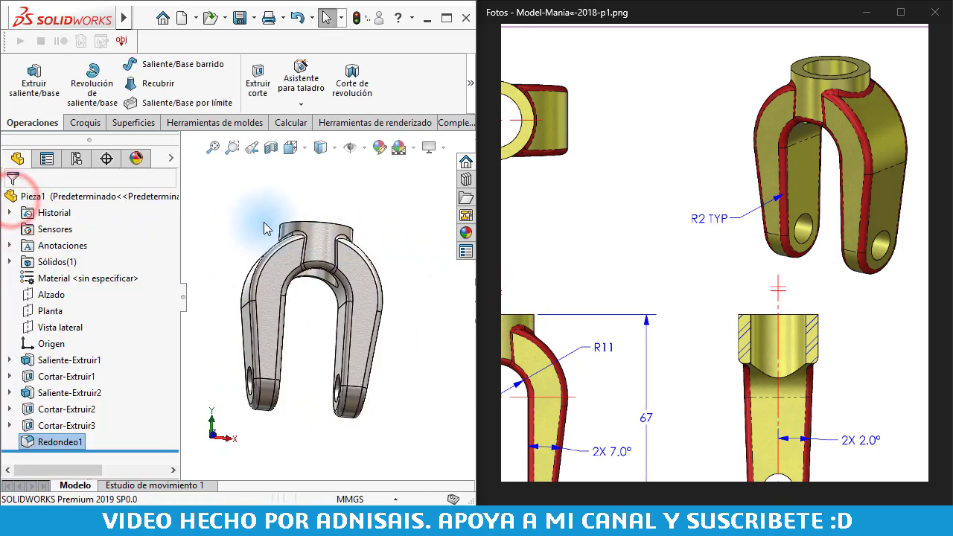
- Fit the drawing sheet, select the part's upper outer edge, and switch to the Phase 2 drawing
{"action": "mouse_move", "coordinate": [266, 217]}
{"action": "middle_mouse_down"}
{"action": "mouse_move", "coordinate": [241, 170]}
{"action": "mouse_move", "coordinate": [321, 227]}
{"action": "mouse_move", "coordinate": [305, 279]}
{"action": "mouse_move", "coordinate": [330, 221]}
{"action": "mouse_move", "coordinate": [301, 352]}
{"action": "mouse_move", "coordinate": [309, 320]}
{"action": "mouse_move", "coordinate": [319, 341]}
{"action": "mouse_move", "coordinate": [328, 327]}
{"action": "middle_mouse_up"}
{"action": "double_click", "coordinate": [667, 276]}
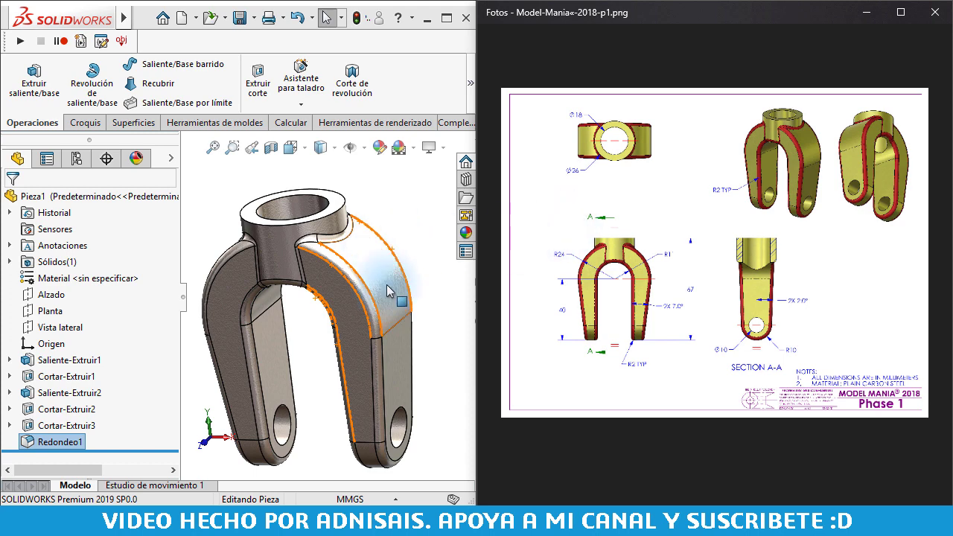
{"action": "left_click", "coordinate": [403, 227]}
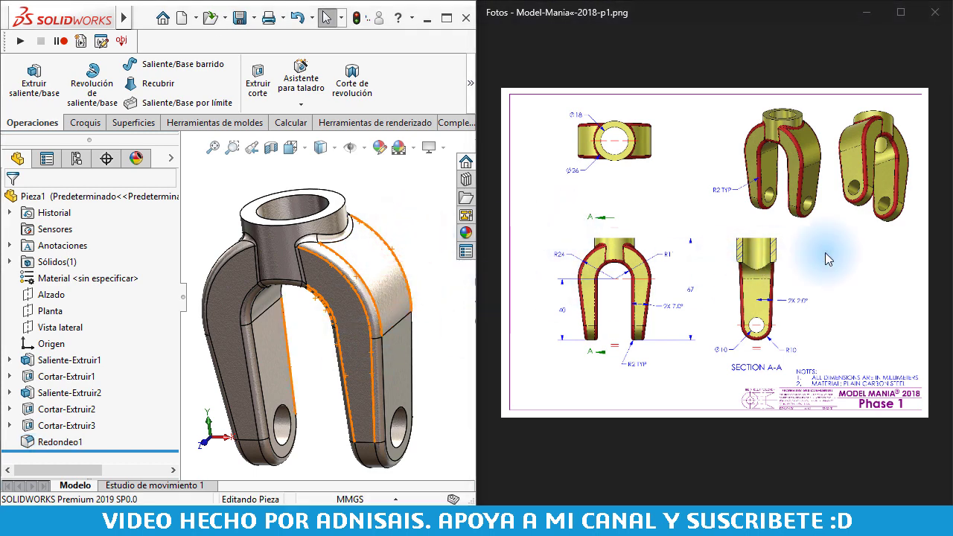
{"action": "left_click", "coordinate": [929, 260]}
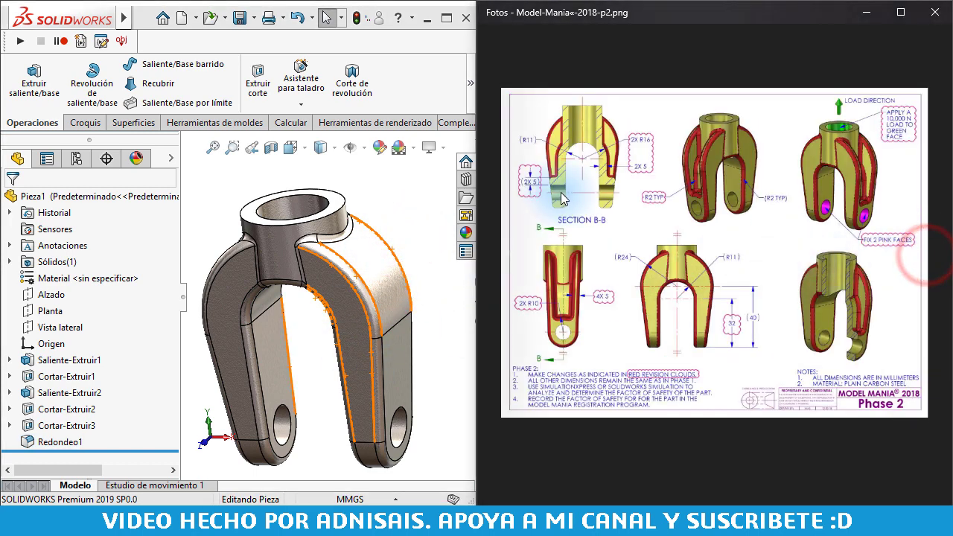
{"action": "scroll", "coordinate": [608, 214], "scroll_direction": "up", "scroll_amount": 3}
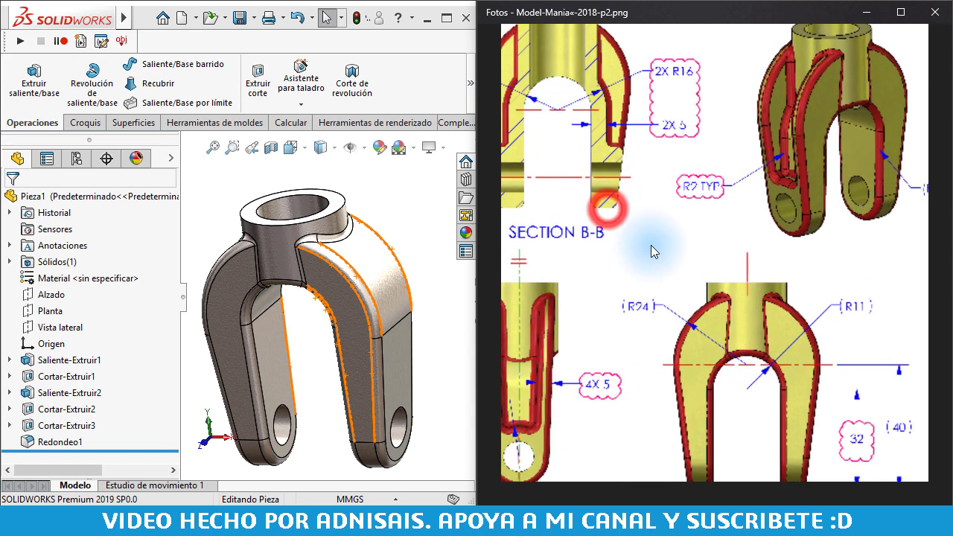
{"action": "scroll", "coordinate": [745, 149], "scroll_direction": "down", "scroll_amount": 1}
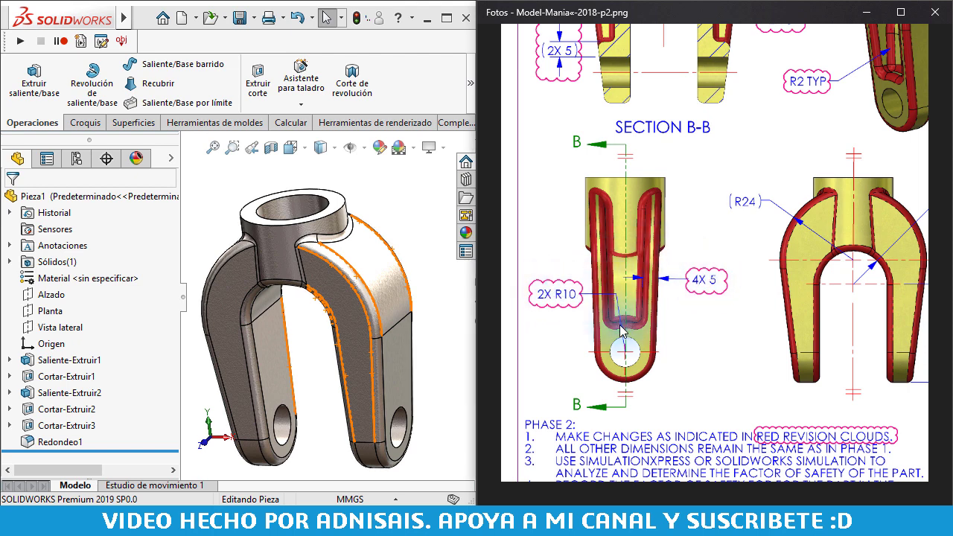
{"action": "scroll", "coordinate": [661, 233], "scroll_direction": "up", "scroll_amount": 2}
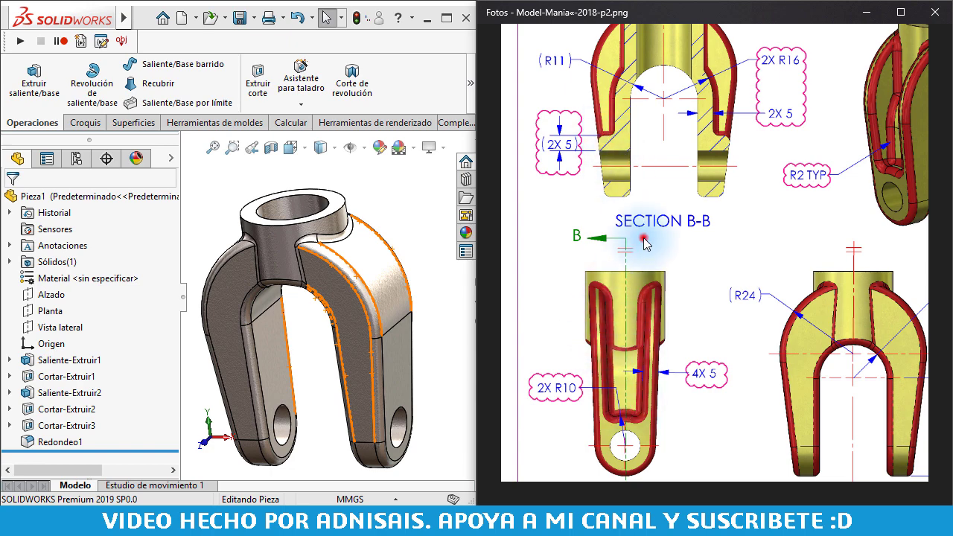
{"action": "mouse_move", "coordinate": [633, 238]}
{"action": "left_mouse_down"}
{"action": "mouse_move", "coordinate": [645, 212]}
{"action": "mouse_move", "coordinate": [627, 227]}
{"action": "left_mouse_up"}
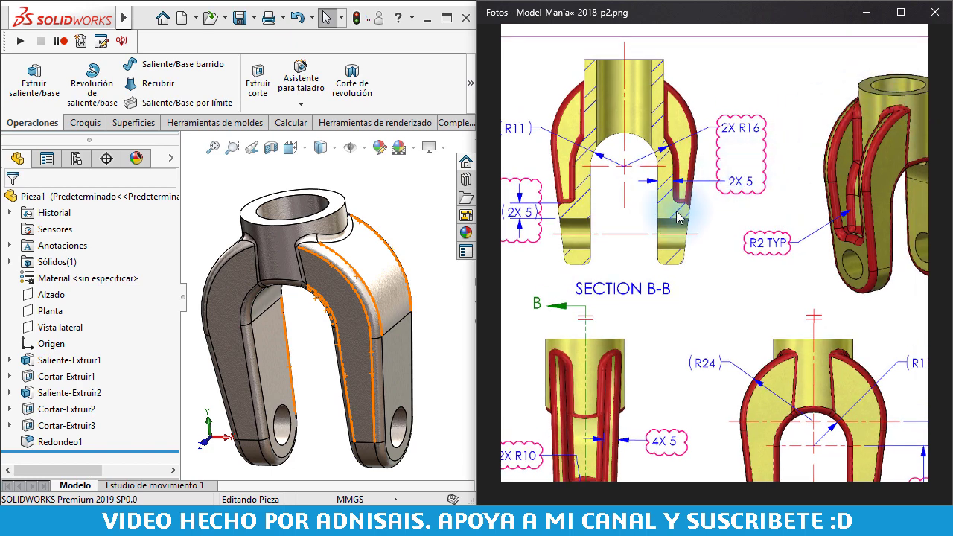
{"action": "left_click_drag", "start_coordinate": [631, 186], "coordinate": [642, 188]}
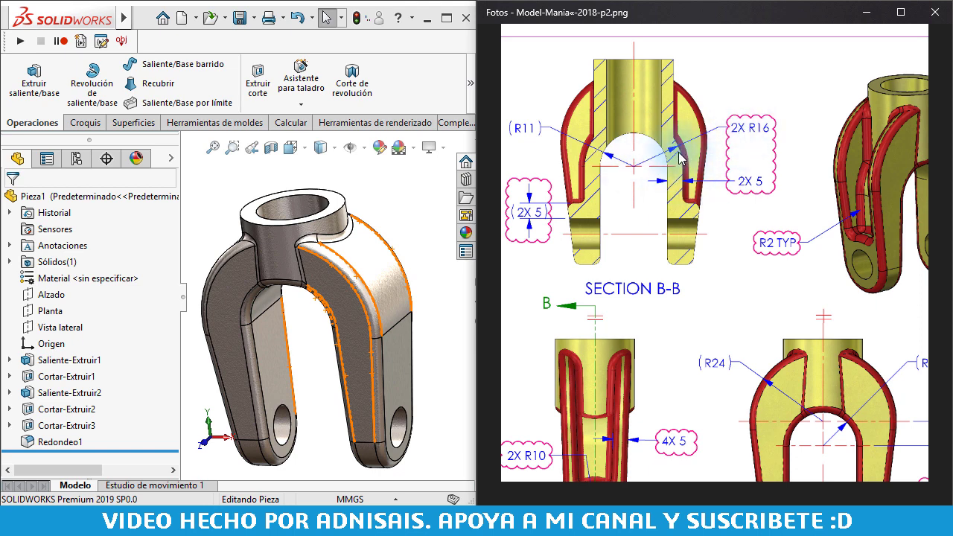
{"action": "left_click_drag", "start_coordinate": [679, 156], "coordinate": [711, 158]}
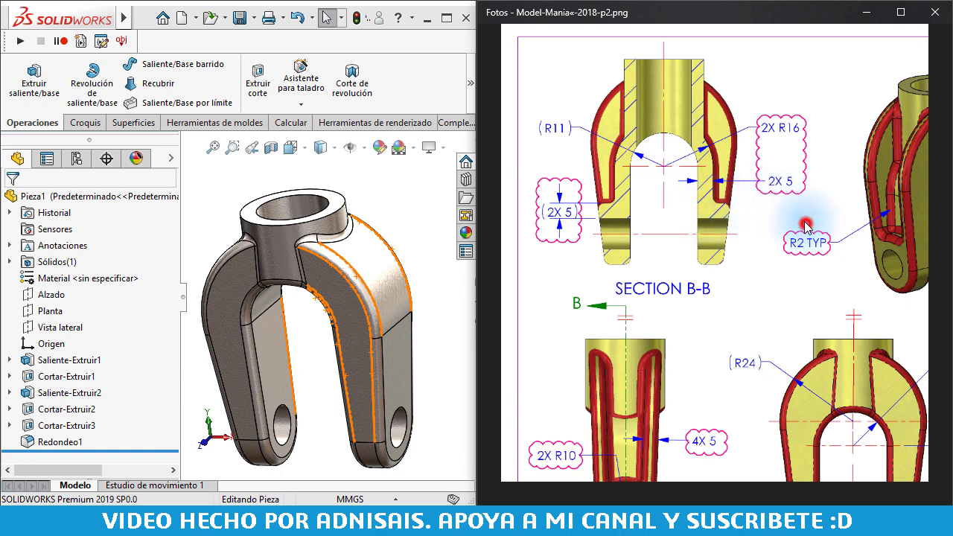
{"action": "mouse_move", "coordinate": [806, 225]}
{"action": "left_mouse_down"}
{"action": "mouse_move", "coordinate": [703, 206]}
{"action": "mouse_move", "coordinate": [643, 156]}
{"action": "left_mouse_up"}
{"action": "mouse_move", "coordinate": [748, 218]}
{"action": "left_mouse_down"}
{"action": "mouse_move", "coordinate": [736, 180]}
{"action": "mouse_move", "coordinate": [664, 161]}
{"action": "left_mouse_up"}
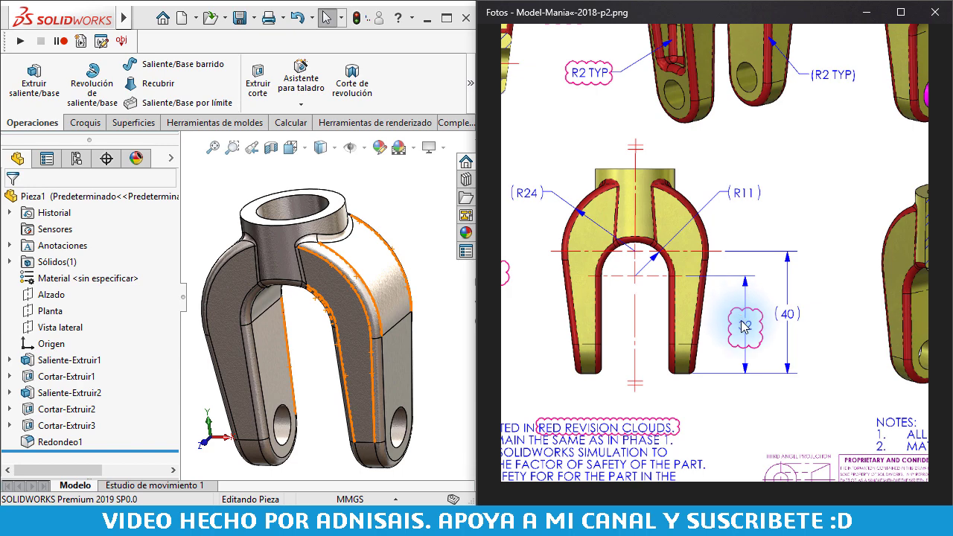
{"action": "mouse_move", "coordinate": [704, 277]}
{"action": "left_mouse_down"}
{"action": "mouse_move", "coordinate": [781, 264]}
{"action": "mouse_move", "coordinate": [713, 393]}
{"action": "left_mouse_up"}
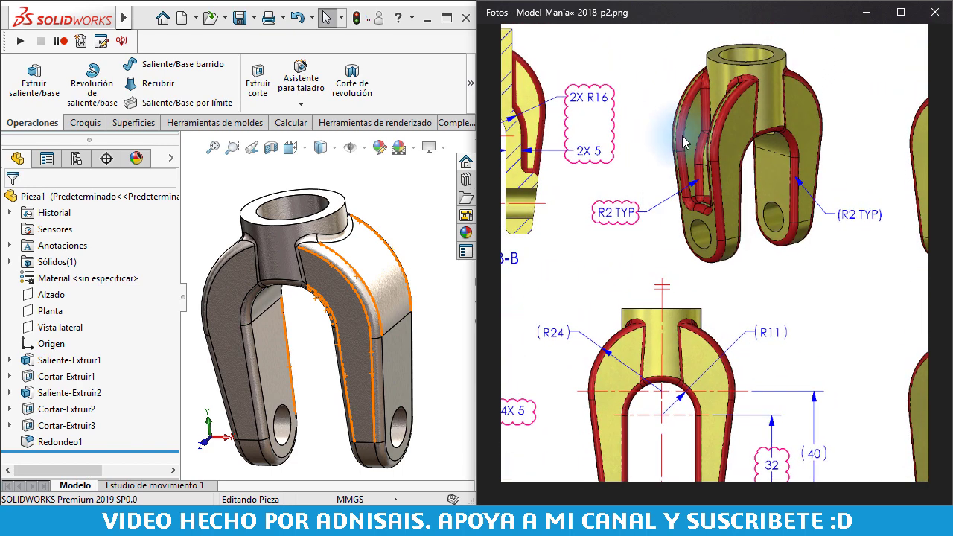
{"action": "left_click_drag", "start_coordinate": [789, 100], "coordinate": [796, 84]}
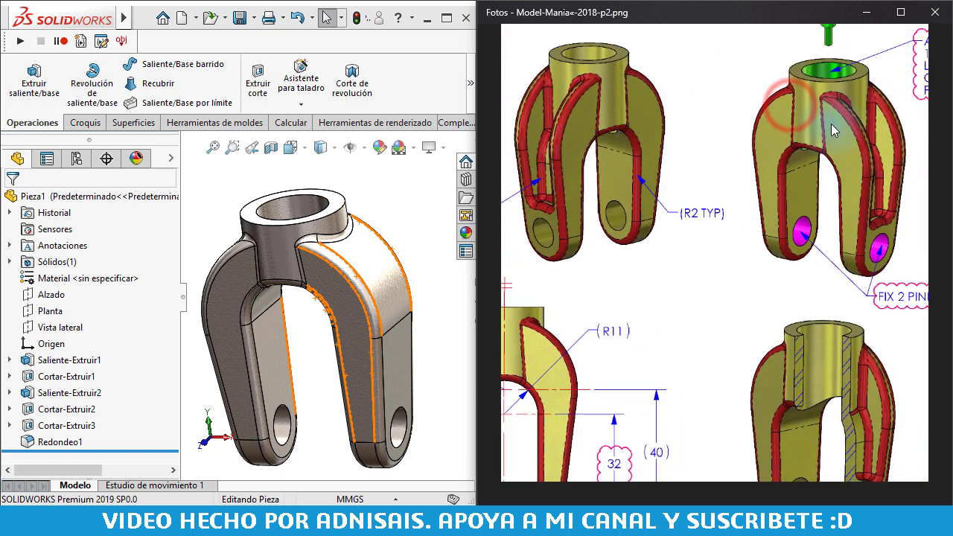
{"action": "left_click_drag", "start_coordinate": [775, 38], "coordinate": [770, 79]}
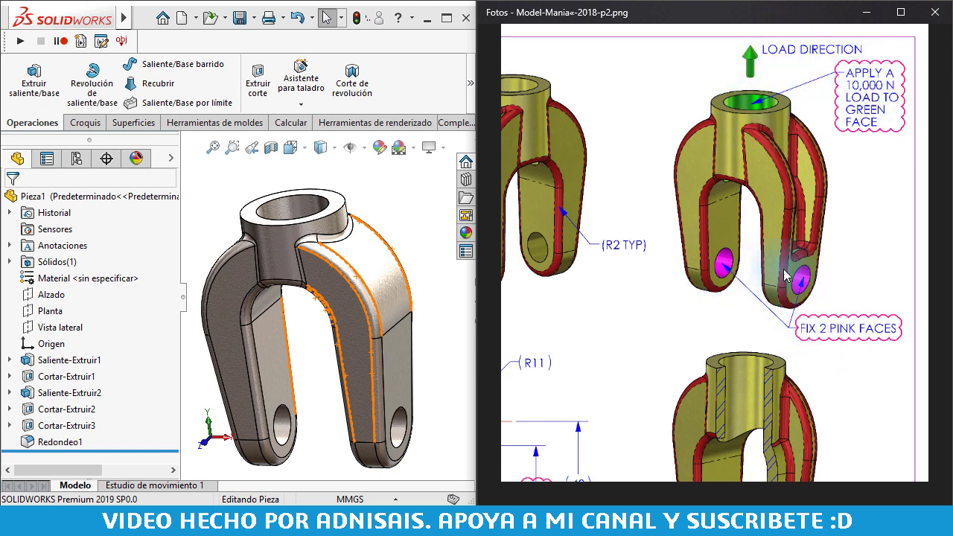
{"action": "scroll", "coordinate": [628, 284], "scroll_direction": "down", "scroll_amount": 5}
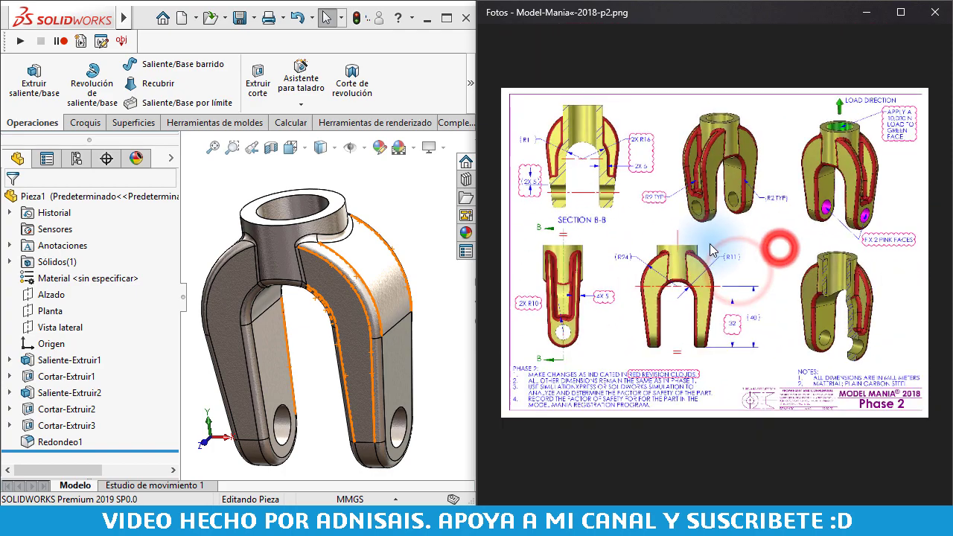
{"action": "scroll", "coordinate": [621, 233], "scroll_direction": "up", "scroll_amount": 3}
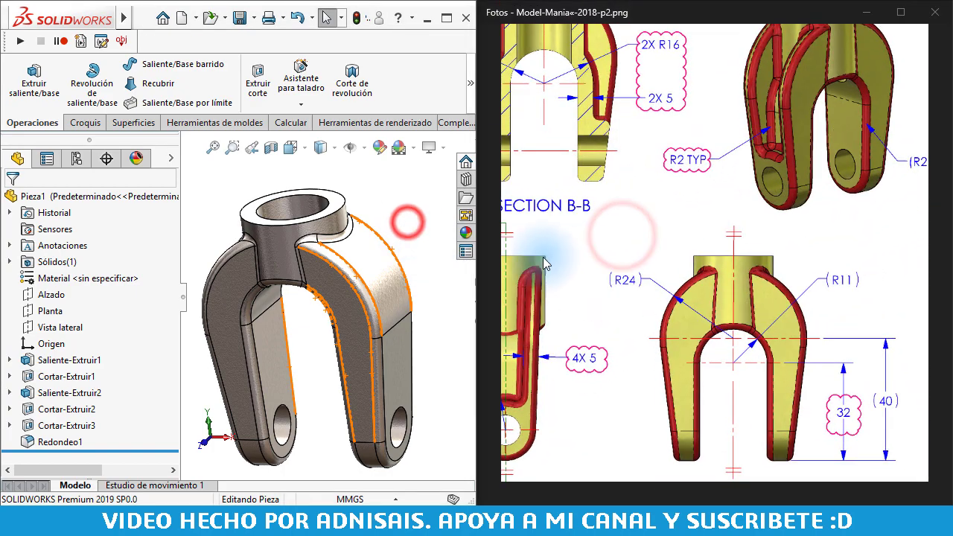
{"action": "left_click_drag", "start_coordinate": [545, 262], "coordinate": [652, 307]}
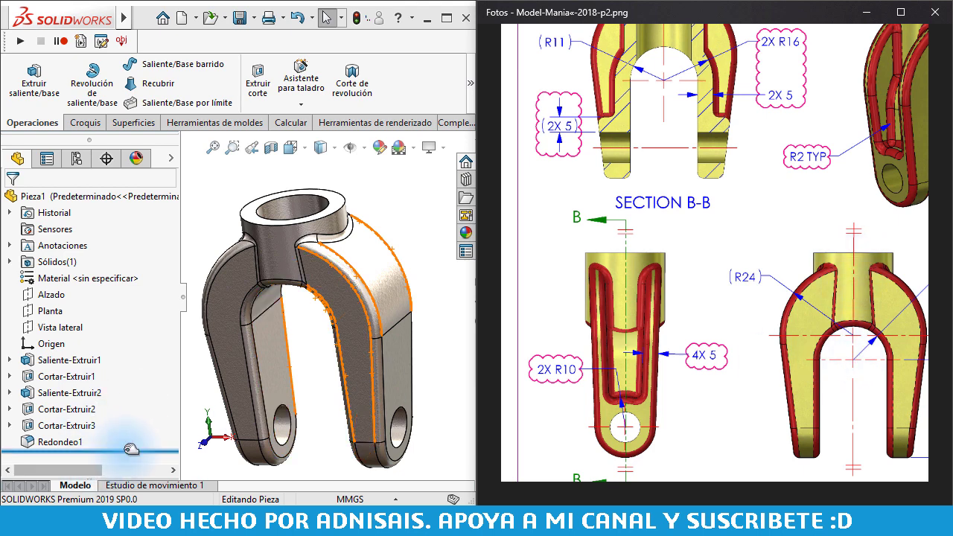
- Roll the part back to earlier features, then forward to include Cortar-Extruir2
{"action": "left_click_drag", "start_coordinate": [124, 450], "coordinate": [112, 385]}
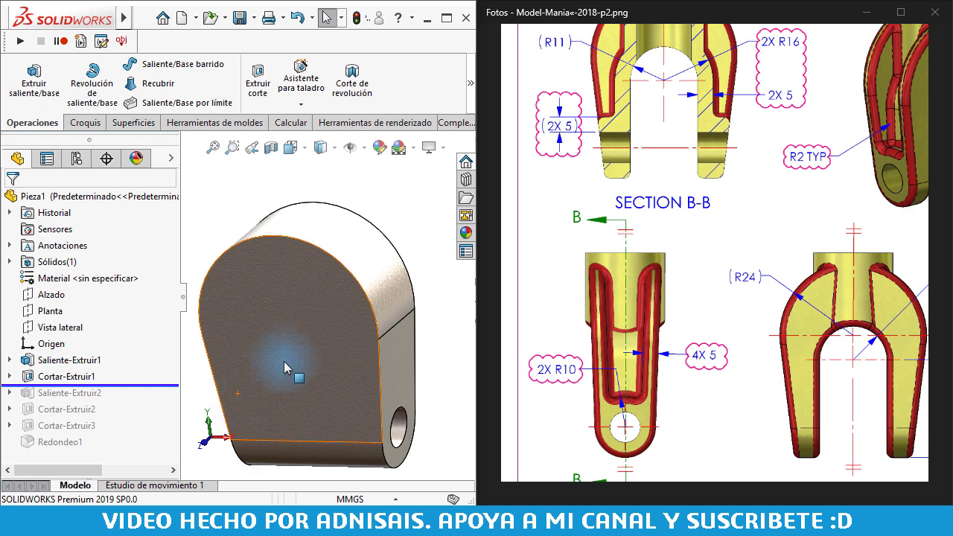
{"action": "middle_click_drag", "start_coordinate": [295, 352], "coordinate": [304, 345]}
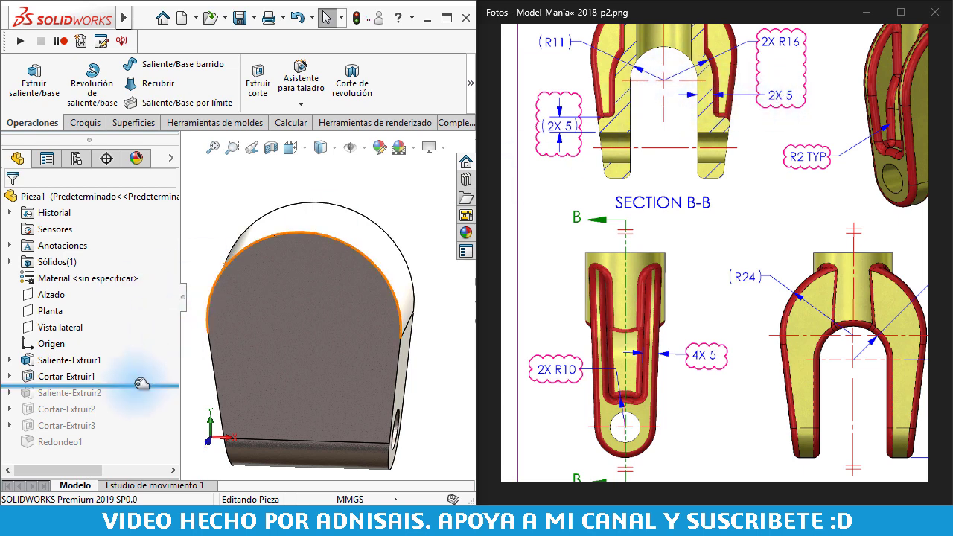
{"action": "left_click_drag", "start_coordinate": [136, 385], "coordinate": [141, 412]}
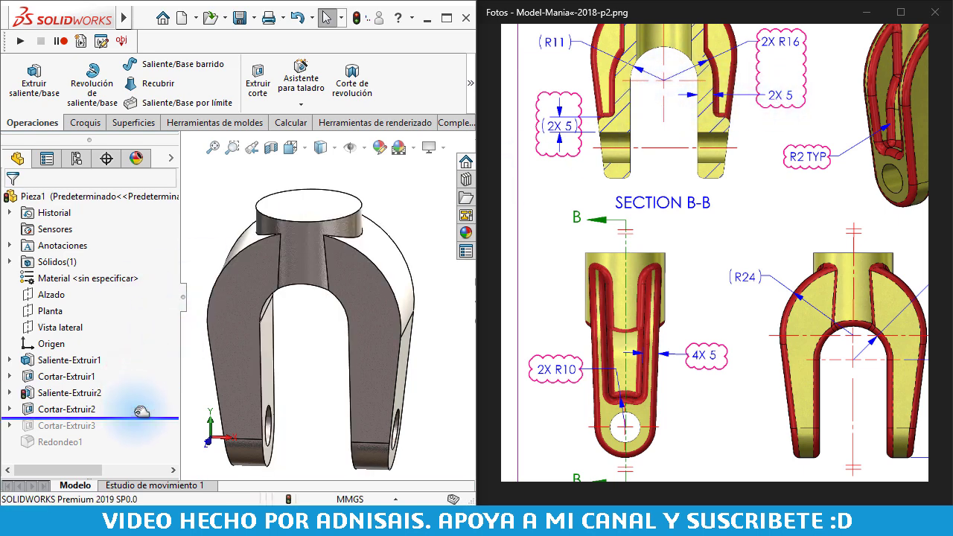
{"action": "middle_click_drag", "start_coordinate": [319, 330], "coordinate": [339, 311]}
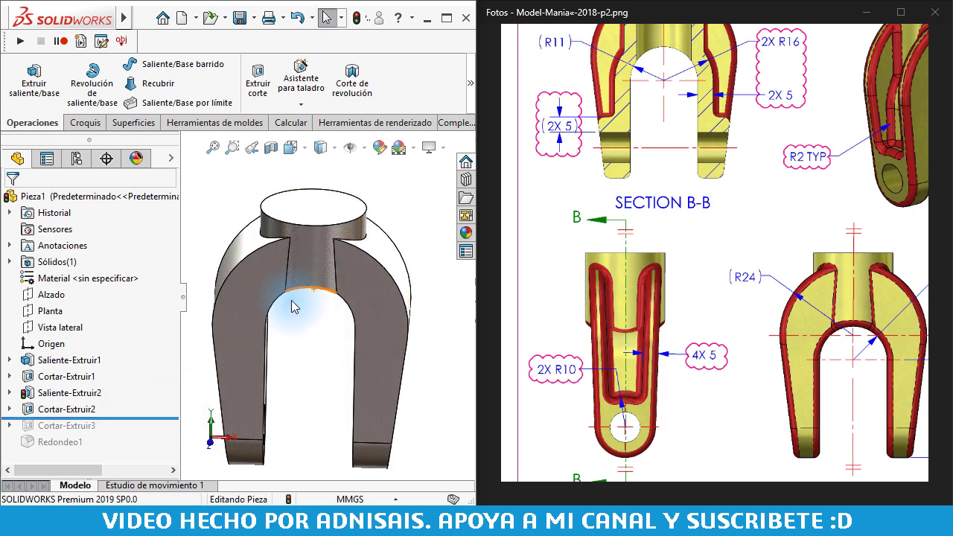
- Move Cortar-Extruir2 ahead of Saliente-Extruir2 and roll back to before the boss
{"action": "left_click", "coordinate": [63, 409]}
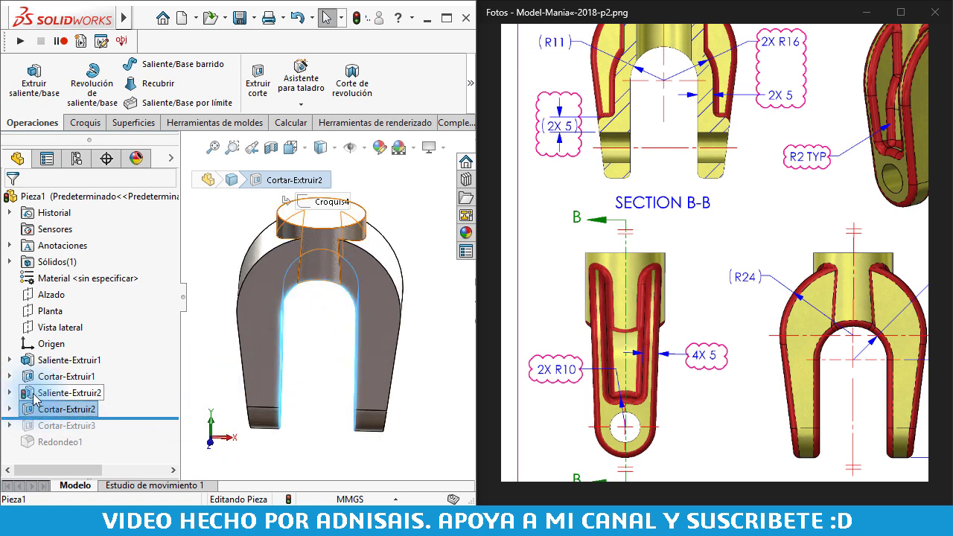
{"action": "left_click_drag", "start_coordinate": [43, 397], "coordinate": [37, 402]}
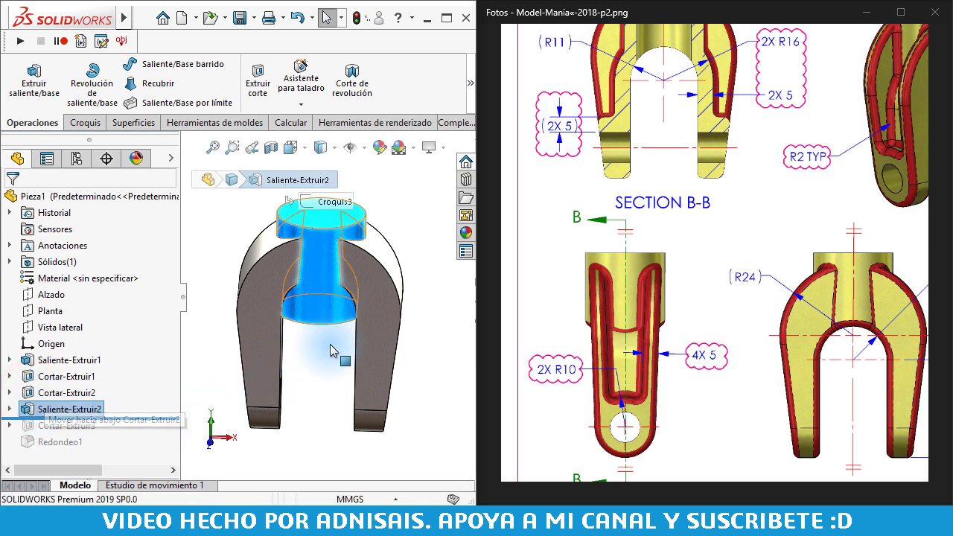
{"action": "left_click", "coordinate": [332, 383]}
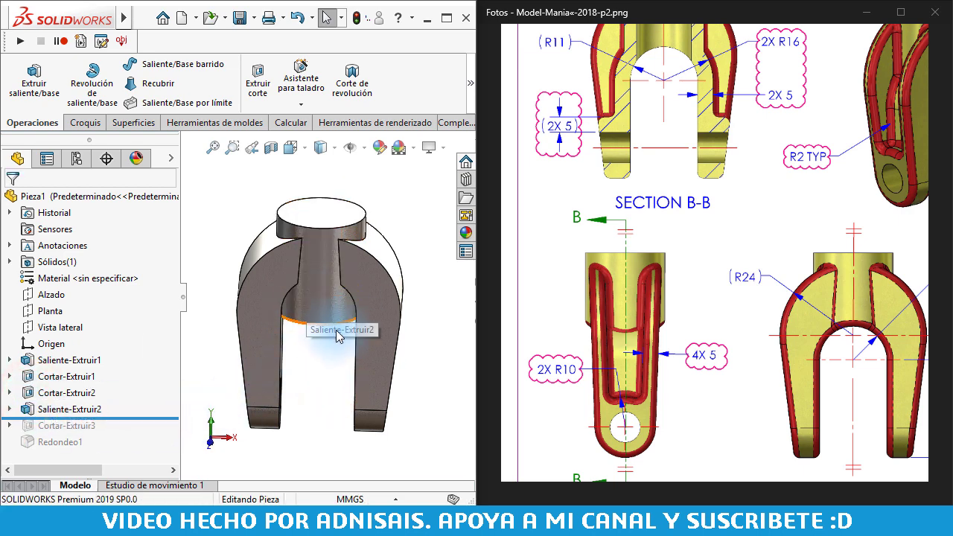
{"action": "mouse_move", "coordinate": [325, 306]}
{"action": "middle_mouse_down"}
{"action": "mouse_move", "coordinate": [311, 340]}
{"action": "mouse_move", "coordinate": [298, 323]}
{"action": "middle_mouse_up"}
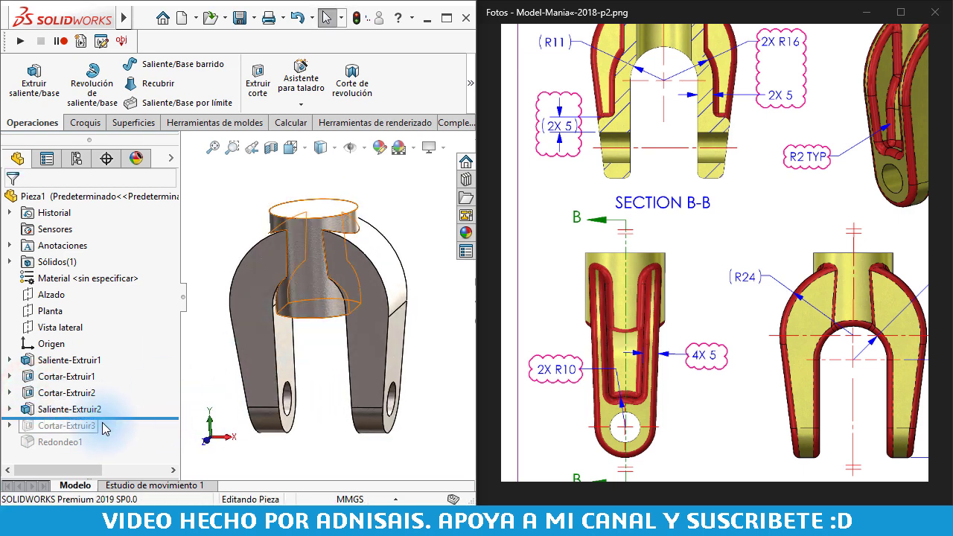
{"action": "left_click_drag", "start_coordinate": [125, 418], "coordinate": [117, 406]}
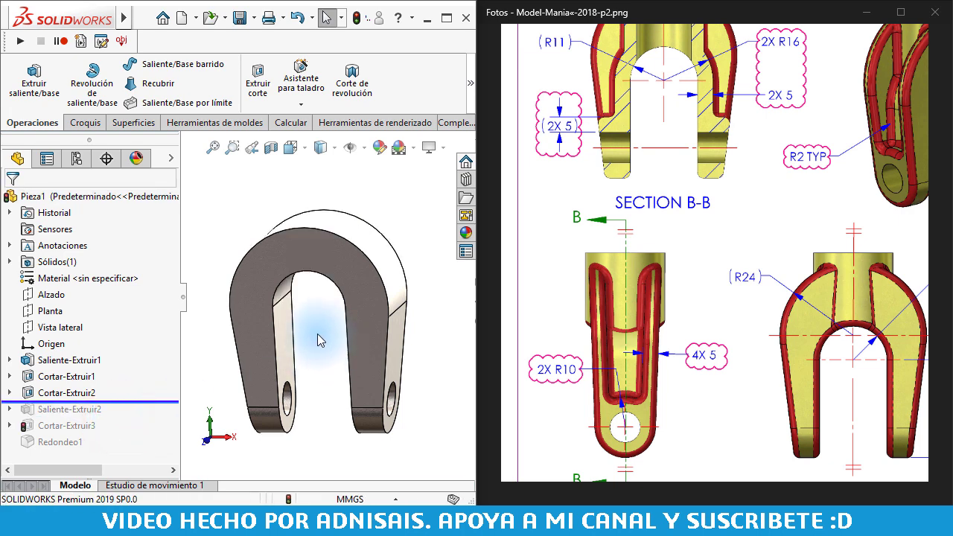
{"action": "middle_click_drag", "start_coordinate": [319, 336], "coordinate": [319, 337]}
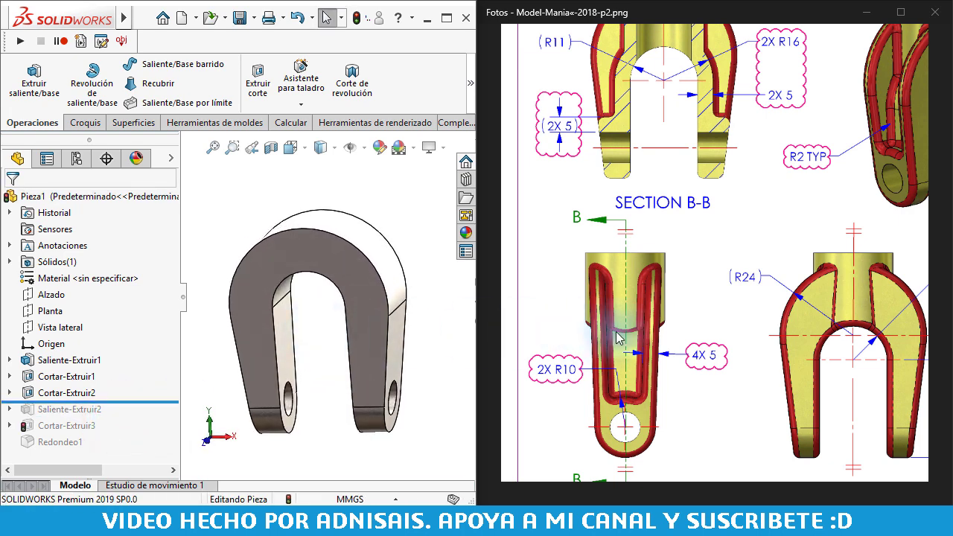
- Edit Croquis4 to change the slot centreline length from 40 to 32 mm and rebuild the cut
{"action": "double_click", "coordinate": [51, 395]}
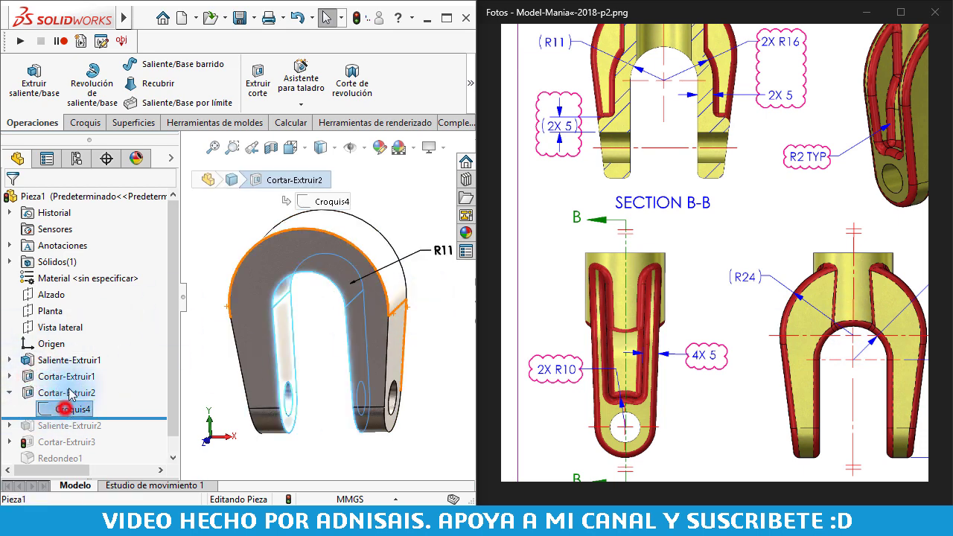
{"action": "left_click", "coordinate": [95, 362]}
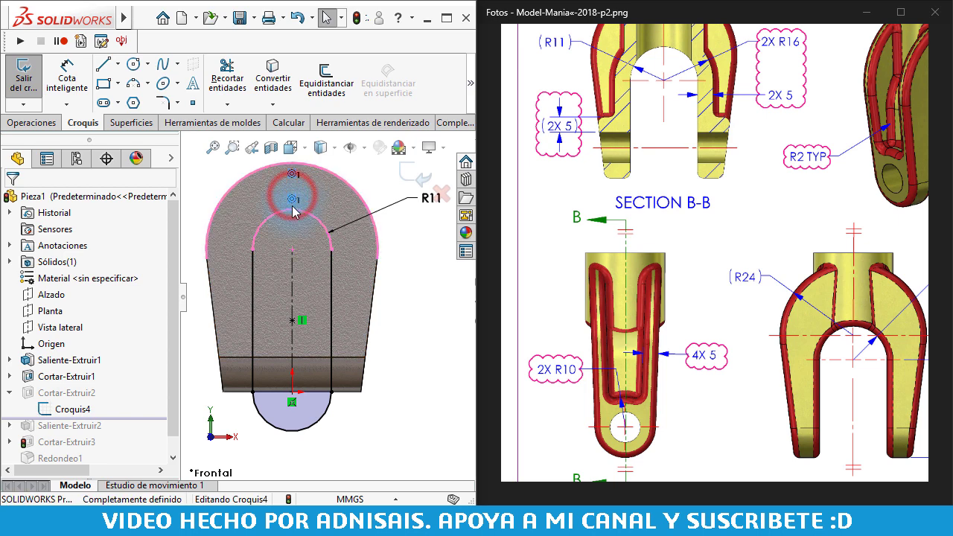
{"action": "left_click", "coordinate": [409, 403]}
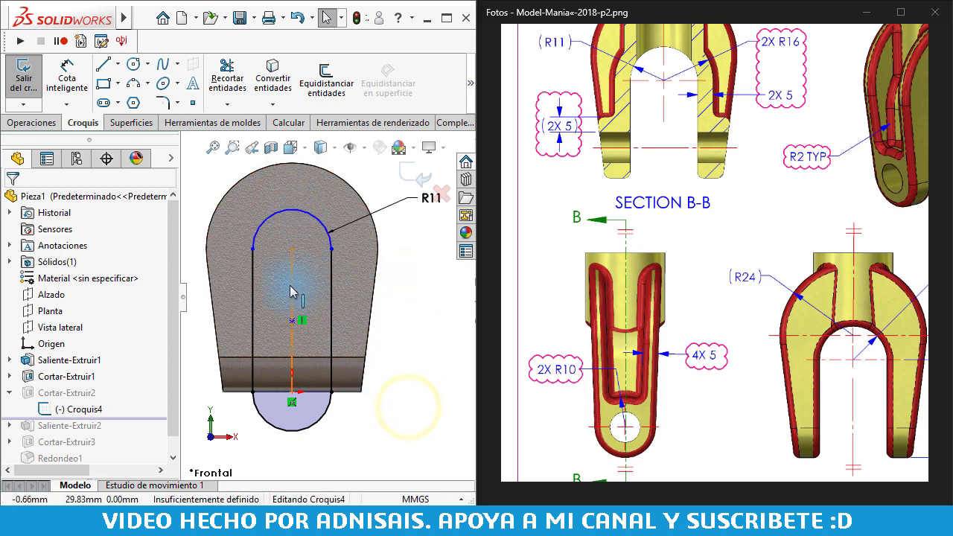
{"action": "key", "text": "d"}
{"action": "left_click", "coordinate": [291, 295]}
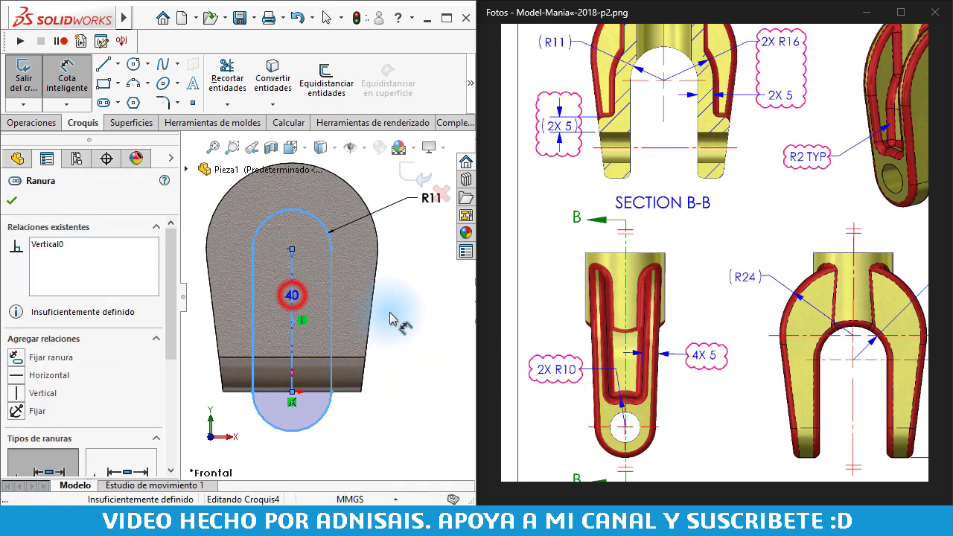
{"action": "left_click", "coordinate": [396, 310]}
{"action": "key", "text": "Return"}
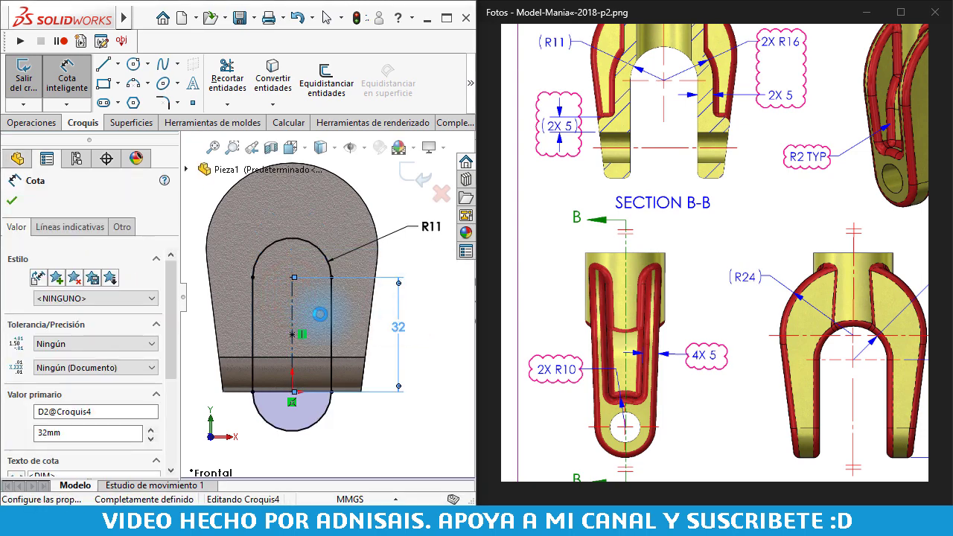
{"action": "key", "text": "Escape"}
{"action": "left_click", "coordinate": [412, 176]}
{"action": "left_click_drag", "start_coordinate": [877, 353], "coordinate": [794, 379]}
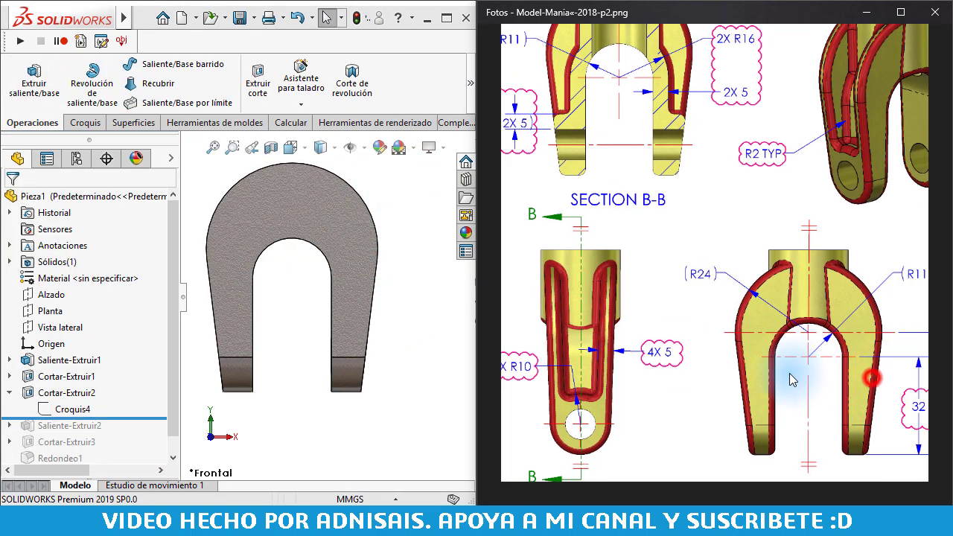
{"action": "left_click", "coordinate": [281, 331]}
{"action": "middle_click_drag", "start_coordinate": [276, 313], "coordinate": [270, 309]}
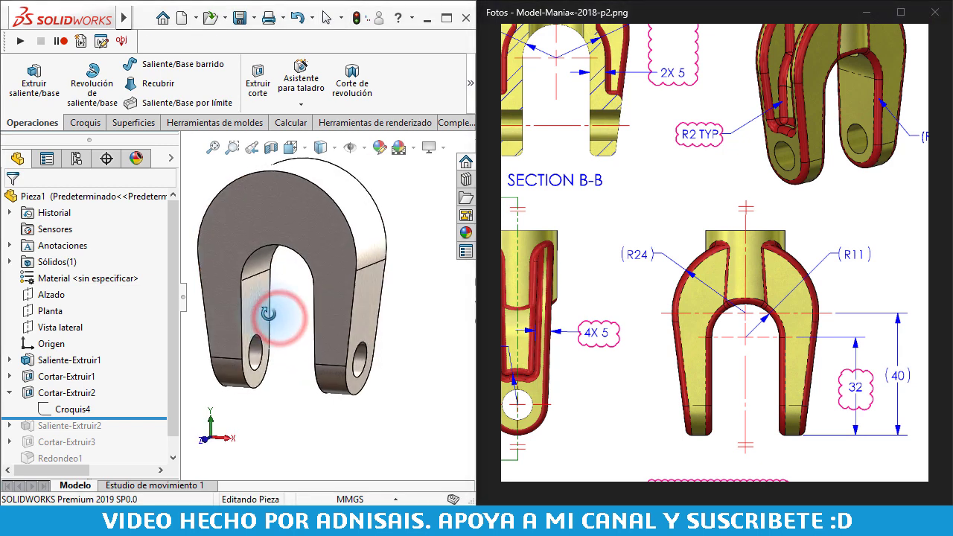
- Shell the part with 5 mm walls, removing three faces, and collapse Cortar-Extruir2 in the tree
{"action": "left_click", "coordinate": [470, 82]}
{"action": "left_click", "coordinate": [257, 164]}
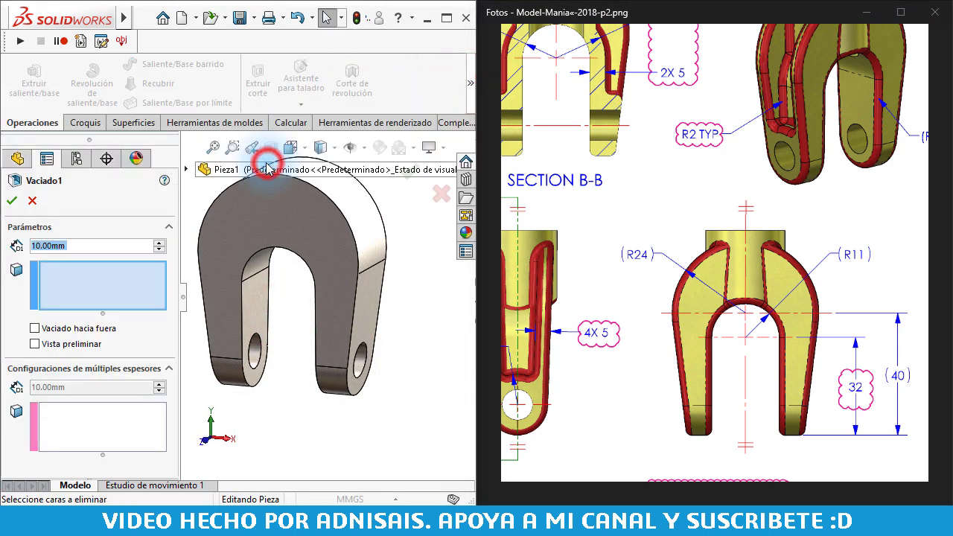
{"action": "type", "text": "5"}
{"action": "left_click", "coordinate": [436, 249]}
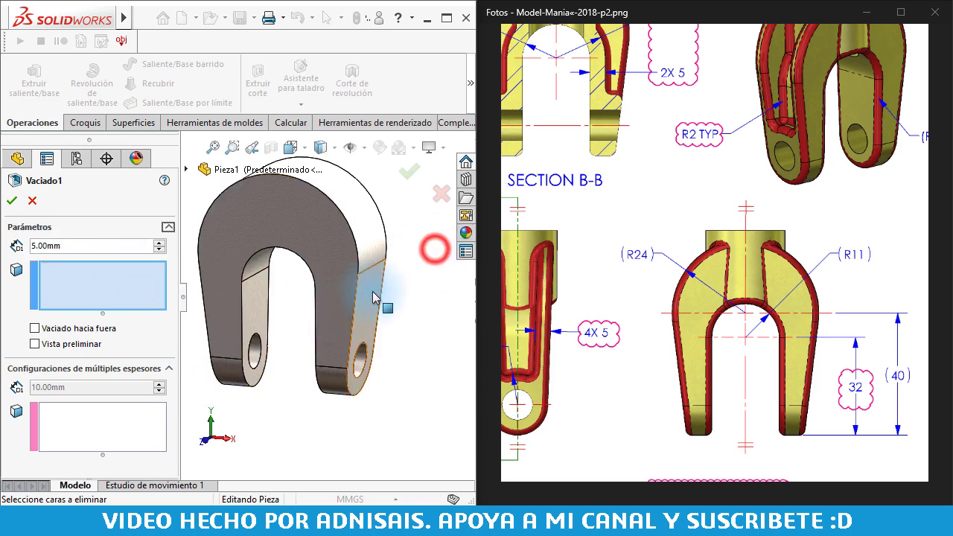
{"action": "left_click", "coordinate": [371, 292]}
{"action": "left_click", "coordinate": [362, 222]}
{"action": "middle_click_drag", "start_coordinate": [362, 221], "coordinate": [351, 224]}
{"action": "left_click", "coordinate": [243, 312]}
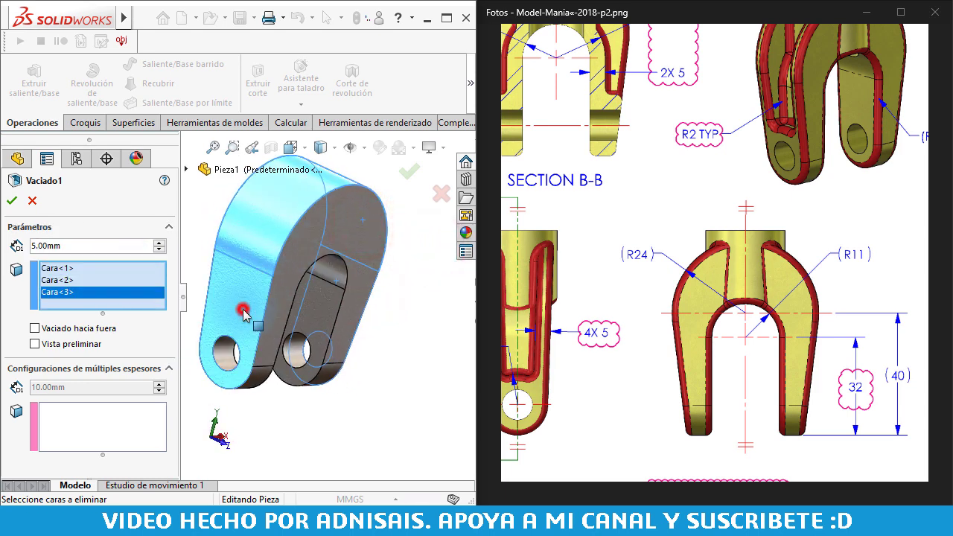
{"action": "right_click", "coordinate": [244, 314]}
{"action": "mouse_move", "coordinate": [254, 293]}
{"action": "middle_mouse_down"}
{"action": "mouse_move", "coordinate": [130, 298]}
{"action": "mouse_move", "coordinate": [166, 298]}
{"action": "middle_mouse_up"}
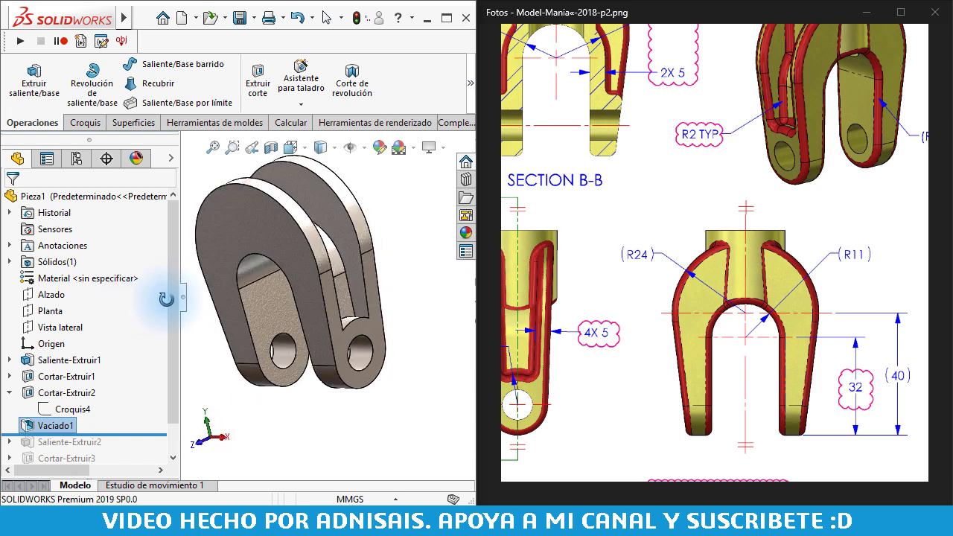
{"action": "left_click", "coordinate": [9, 394]}
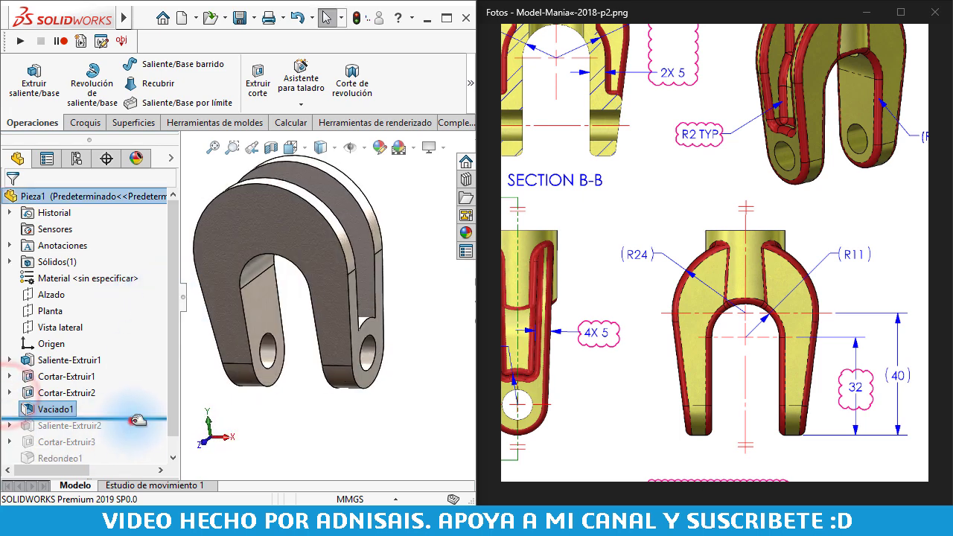
- Roll history forward below Saliente-Extruir2 to restore the Ø26 top boss and view the part
{"action": "left_click_drag", "start_coordinate": [138, 421], "coordinate": [137, 434]}
{"action": "left_click", "coordinate": [272, 281]}
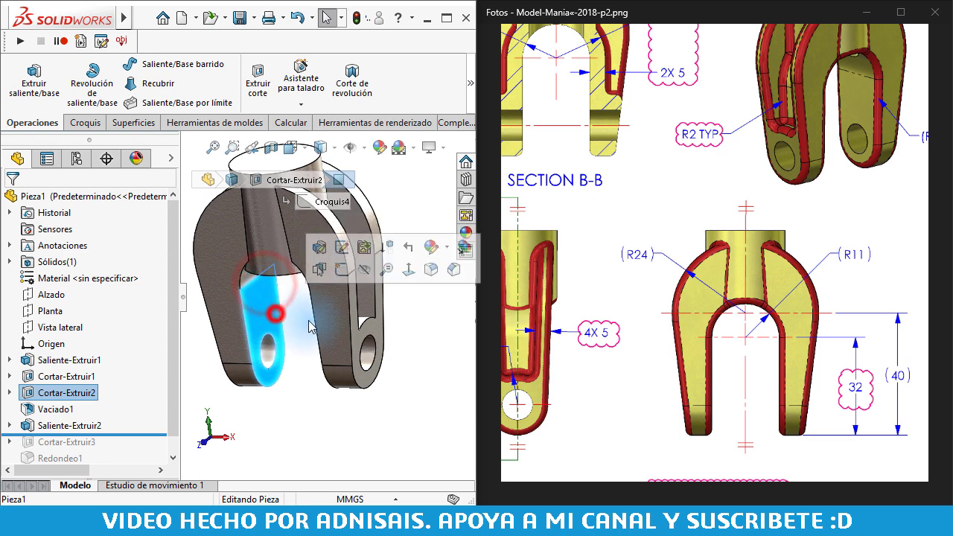
{"action": "key", "text": "ctrl+1"}
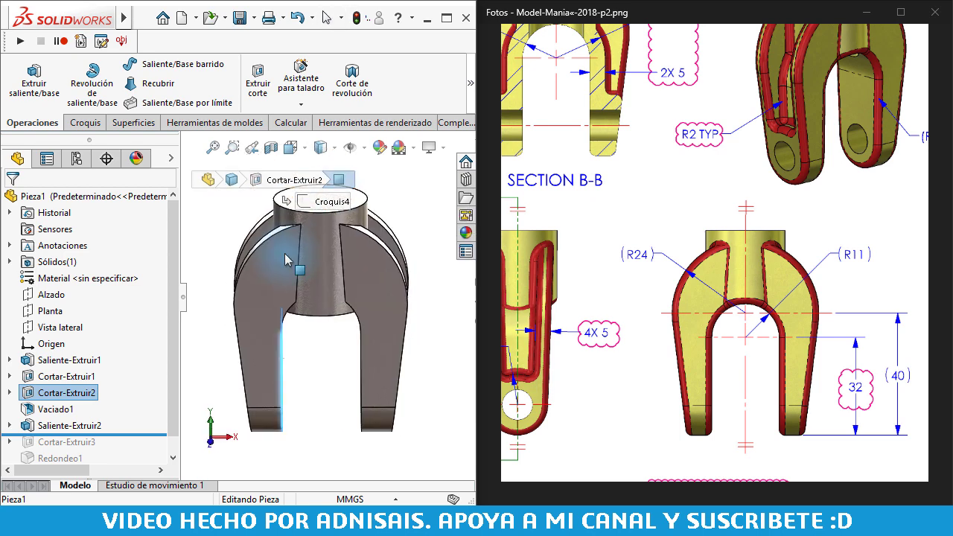
{"action": "left_click", "coordinate": [335, 354]}
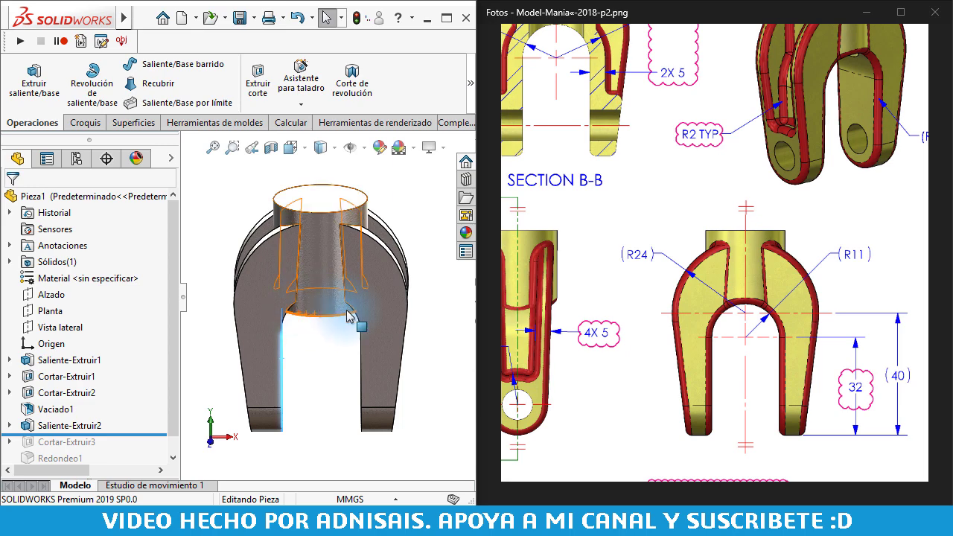
{"action": "middle_click_drag", "start_coordinate": [326, 335], "coordinate": [316, 307]}
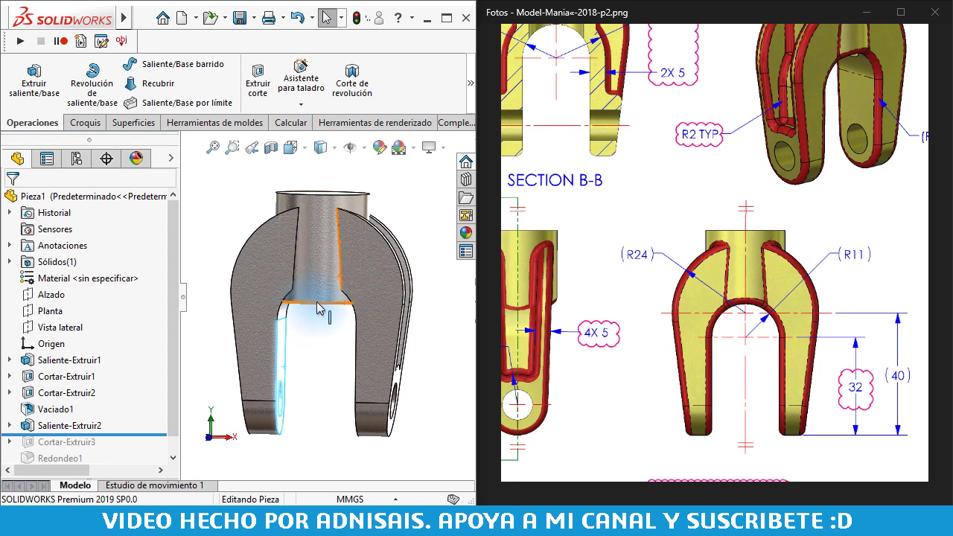
{"action": "middle_click_drag", "start_coordinate": [319, 319], "coordinate": [319, 316]}
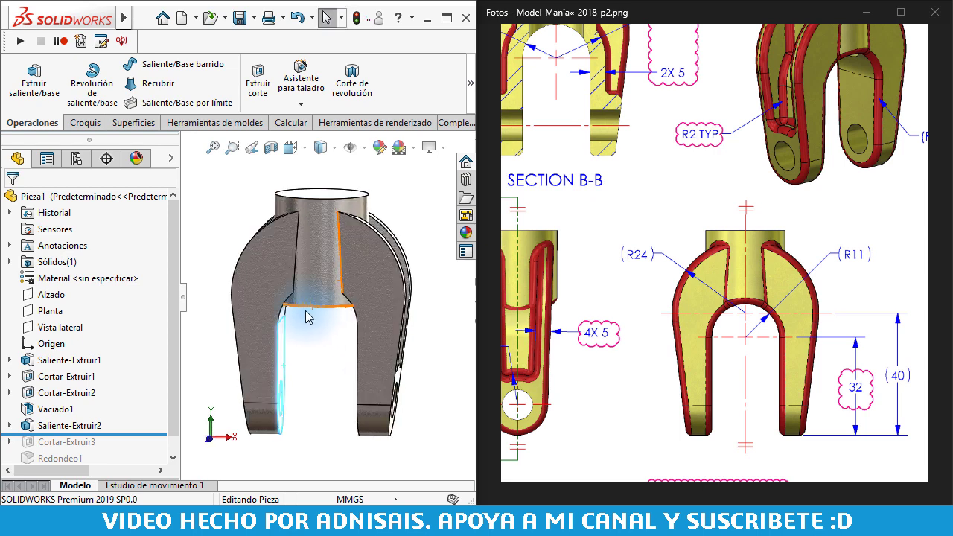
- Inspect the Cortar-Extruir2 slot cut and Saliente-Extruir2 boss while orbiting the whole part
{"action": "left_click", "coordinate": [66, 393]}
{"action": "scroll", "coordinate": [335, 337], "scroll_direction": "down", "scroll_amount": 3}
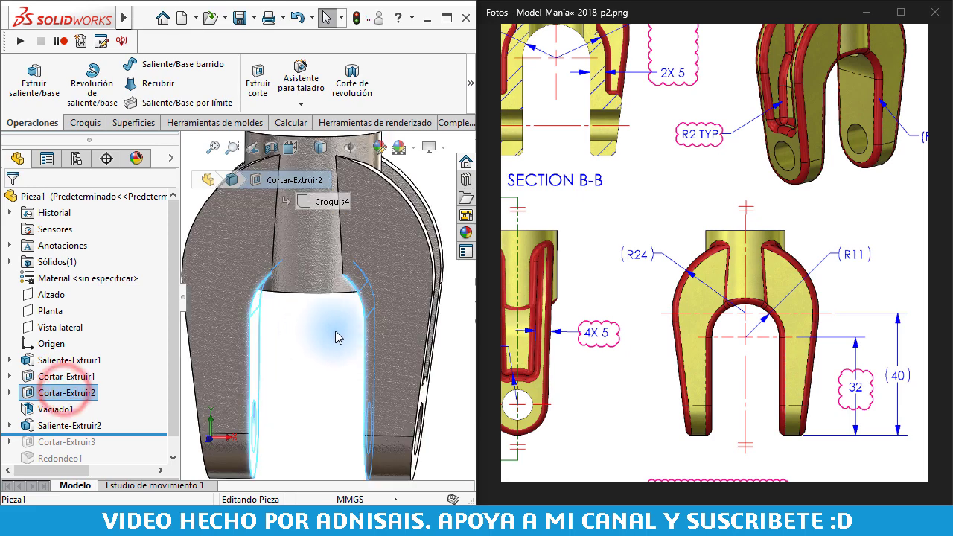
{"action": "middle_click_drag", "start_coordinate": [336, 338], "coordinate": [298, 266]}
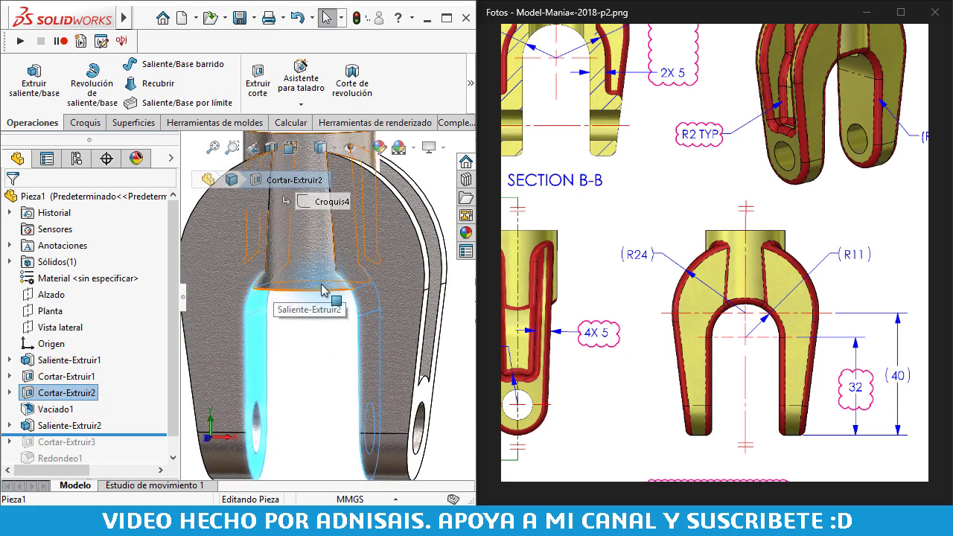
{"action": "left_click", "coordinate": [56, 426]}
{"action": "scroll", "coordinate": [266, 364], "scroll_direction": "up", "scroll_amount": 3}
{"action": "mouse_move", "coordinate": [266, 364]}
{"action": "middle_mouse_down"}
{"action": "mouse_move", "coordinate": [308, 308]}
{"action": "mouse_move", "coordinate": [292, 365]}
{"action": "middle_mouse_up"}
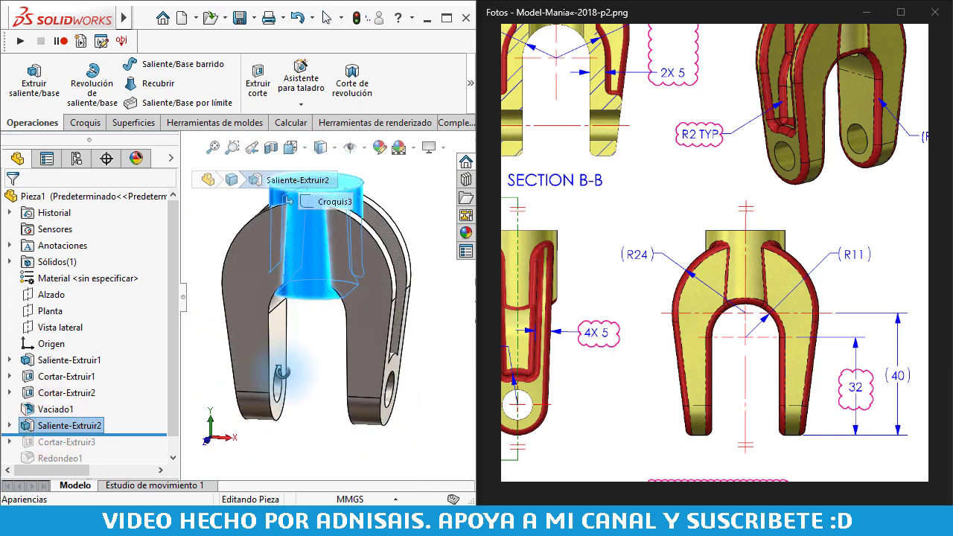
- Set Saliente-Extruir2's Dirección 1 to Hasta la superficie, ending at the inner arch face
{"action": "left_click", "coordinate": [25, 425]}
{"action": "left_click", "coordinate": [37, 380]}
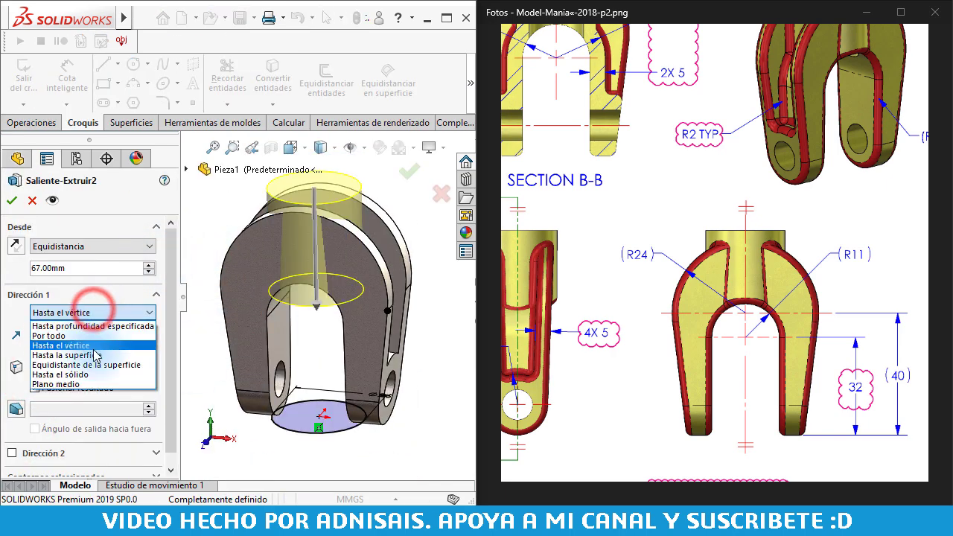
{"action": "left_click", "coordinate": [97, 362]}
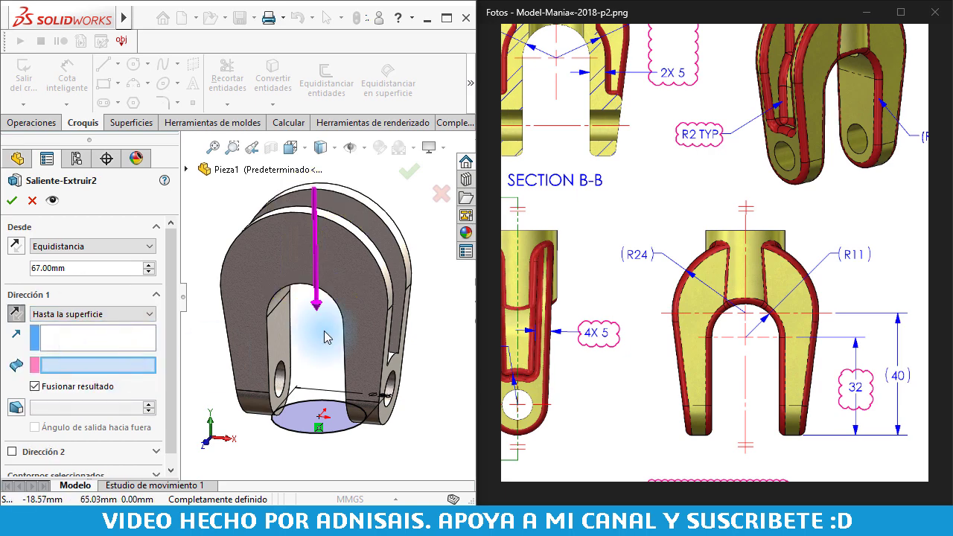
{"action": "left_click", "coordinate": [300, 278]}
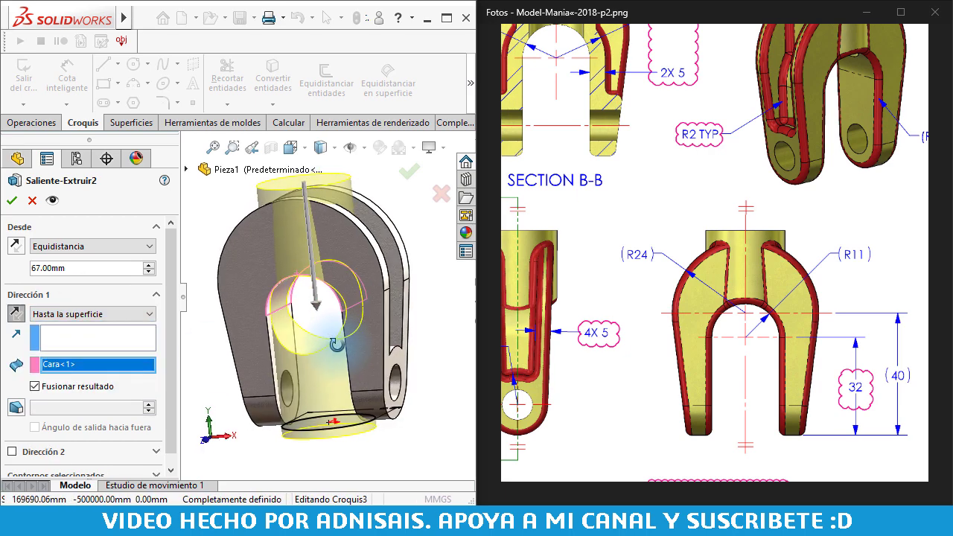
{"action": "scroll", "coordinate": [302, 356], "scroll_direction": "down", "scroll_amount": 2}
{"action": "scroll", "coordinate": [330, 301], "scroll_direction": "down", "scroll_amount": 2}
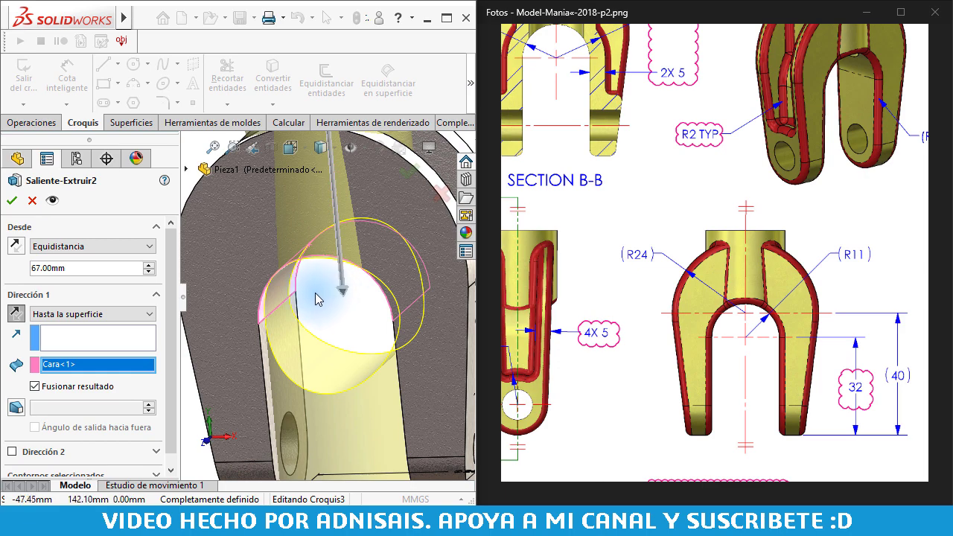
- Check the boss preview from several angles and accept the edited extrusion
{"action": "mouse_move", "coordinate": [316, 300]}
{"action": "middle_mouse_down"}
{"action": "mouse_move", "coordinate": [284, 272]}
{"action": "mouse_move", "coordinate": [368, 383]}
{"action": "middle_mouse_up"}
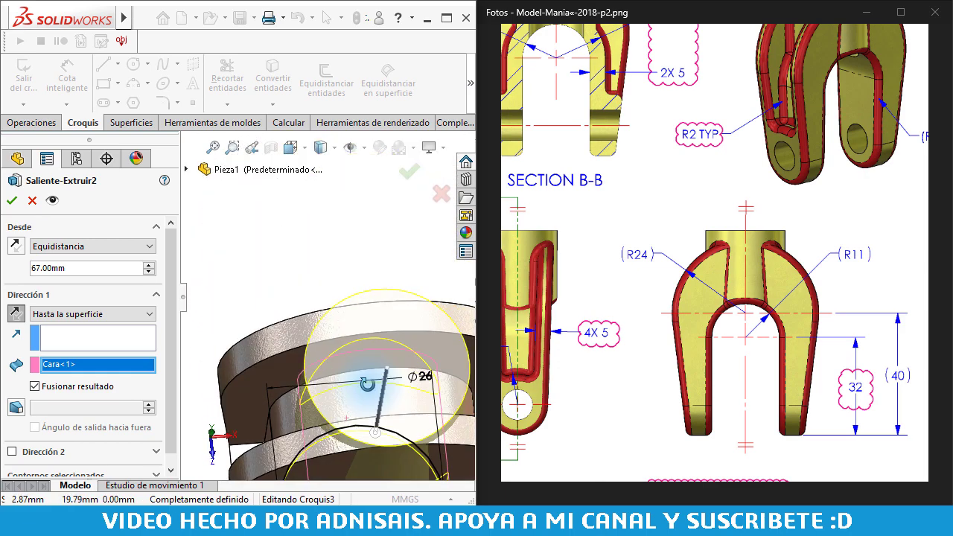
{"action": "scroll", "coordinate": [335, 322], "scroll_direction": "up", "scroll_amount": 2}
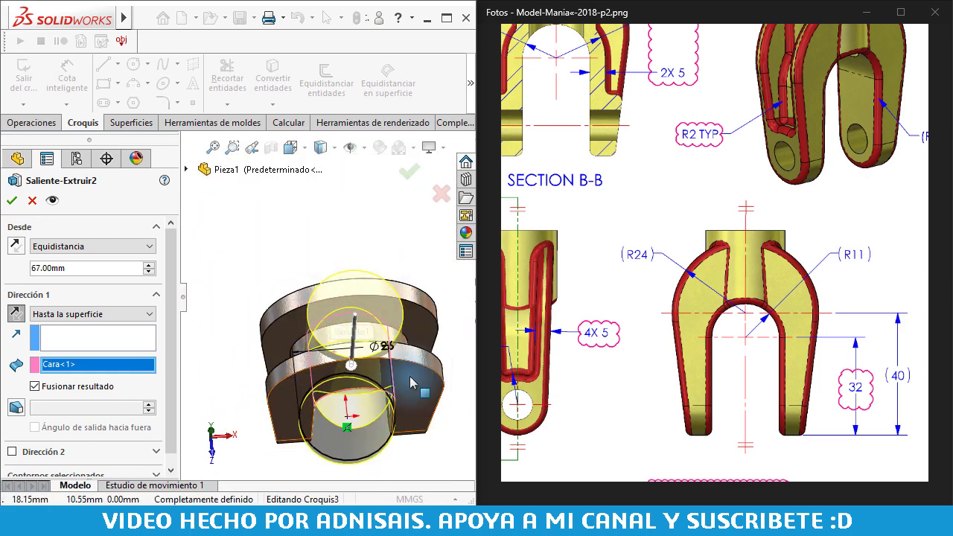
{"action": "key", "text": "ctrl+1"}
{"action": "scroll", "coordinate": [408, 366], "scroll_direction": "down", "scroll_amount": 2}
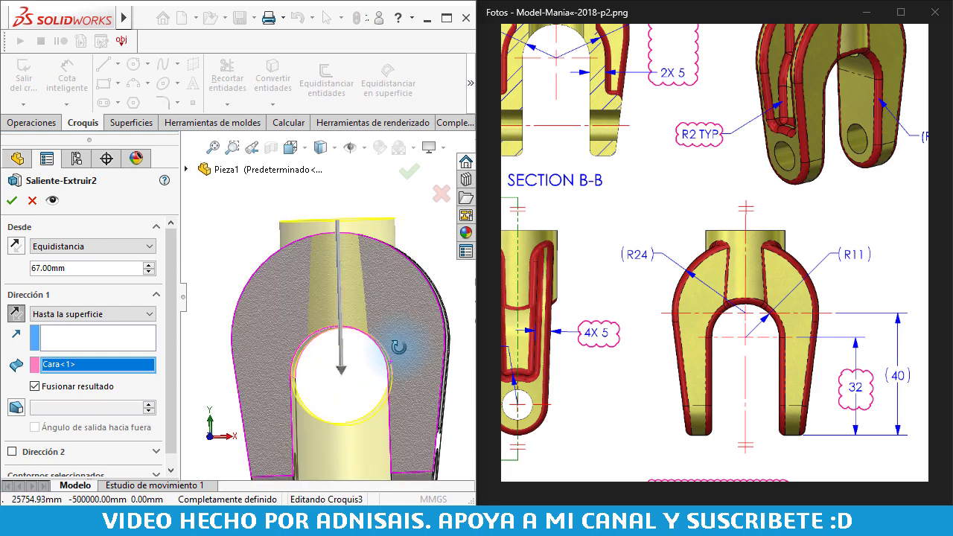
{"action": "scroll", "coordinate": [395, 365], "scroll_direction": "down", "scroll_amount": 2}
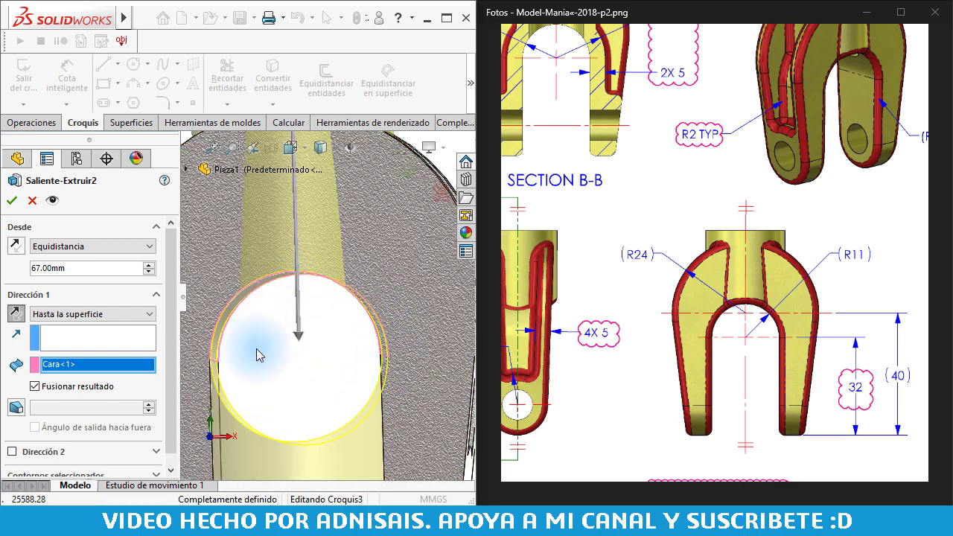
{"action": "scroll", "coordinate": [348, 310], "scroll_direction": "up", "scroll_amount": 2}
{"action": "scroll", "coordinate": [328, 302], "scroll_direction": "up", "scroll_amount": 2}
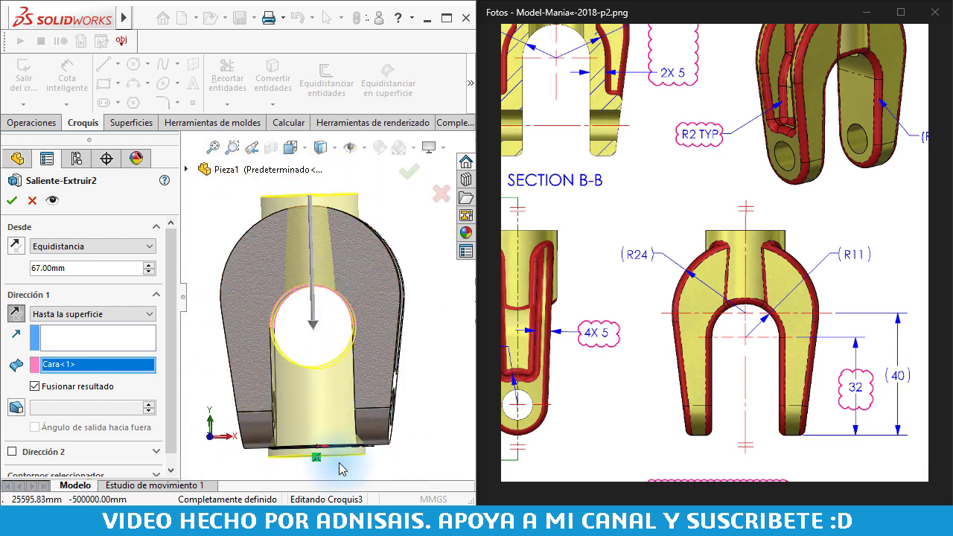
{"action": "left_click", "coordinate": [30, 202]}
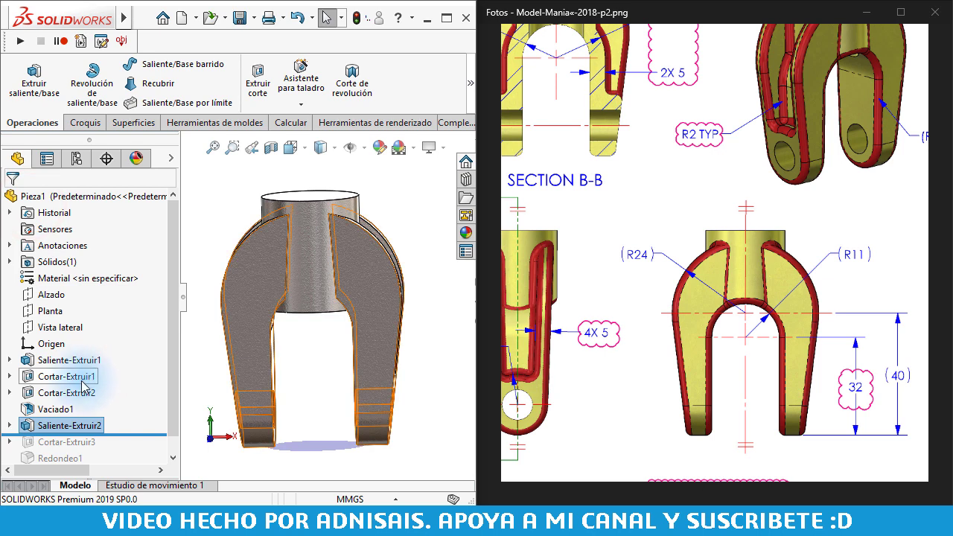
- Cut slot sketch Croquis4 Por todo: ambos as Cortar-Extruir4, clearing the boss from the fork opening
{"action": "left_click", "coordinate": [9, 393]}
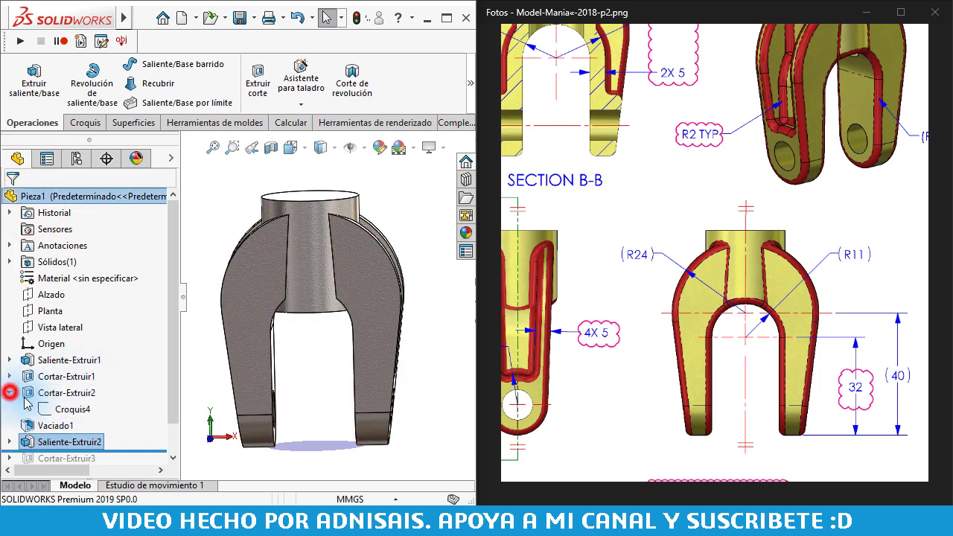
{"action": "left_click", "coordinate": [55, 409]}
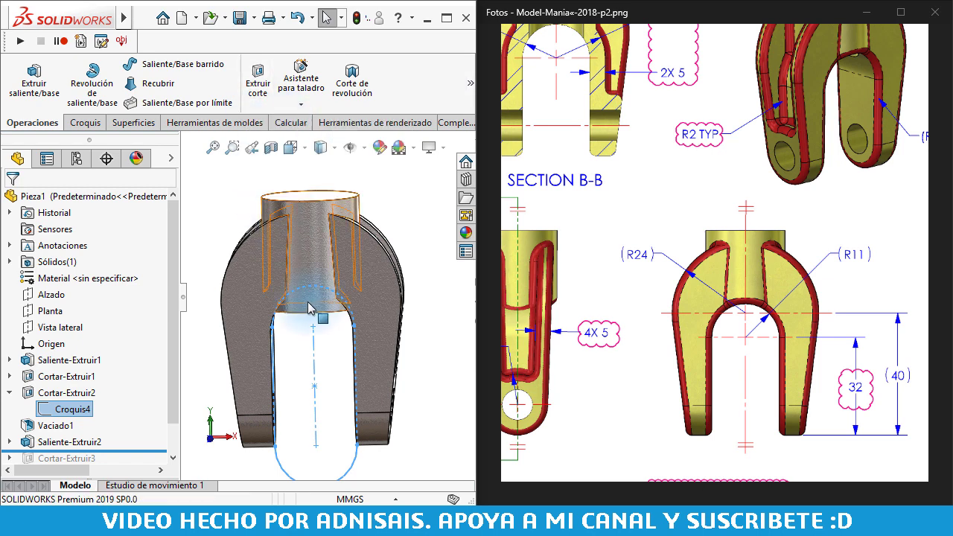
{"action": "left_click", "coordinate": [251, 88]}
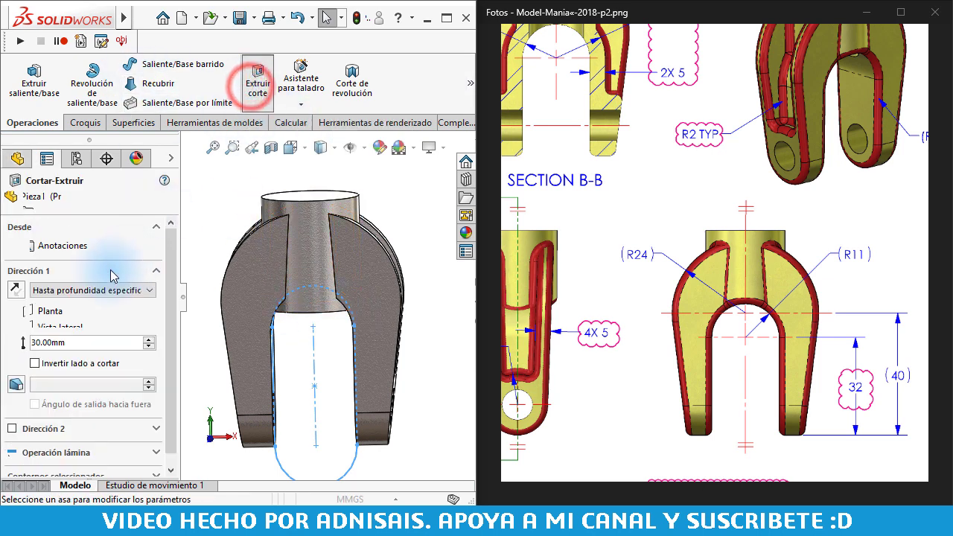
{"action": "left_click", "coordinate": [82, 290]}
{"action": "left_click", "coordinate": [69, 324]}
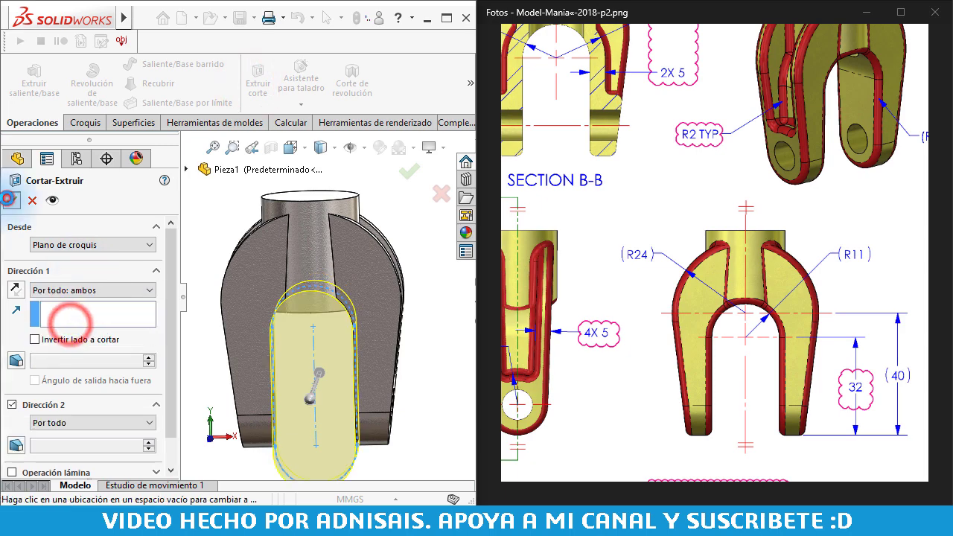
{"action": "left_click", "coordinate": [11, 201]}
{"action": "mouse_move", "coordinate": [392, 315]}
{"action": "middle_mouse_down"}
{"action": "mouse_move", "coordinate": [368, 280]}
{"action": "mouse_move", "coordinate": [368, 302]}
{"action": "middle_mouse_up"}
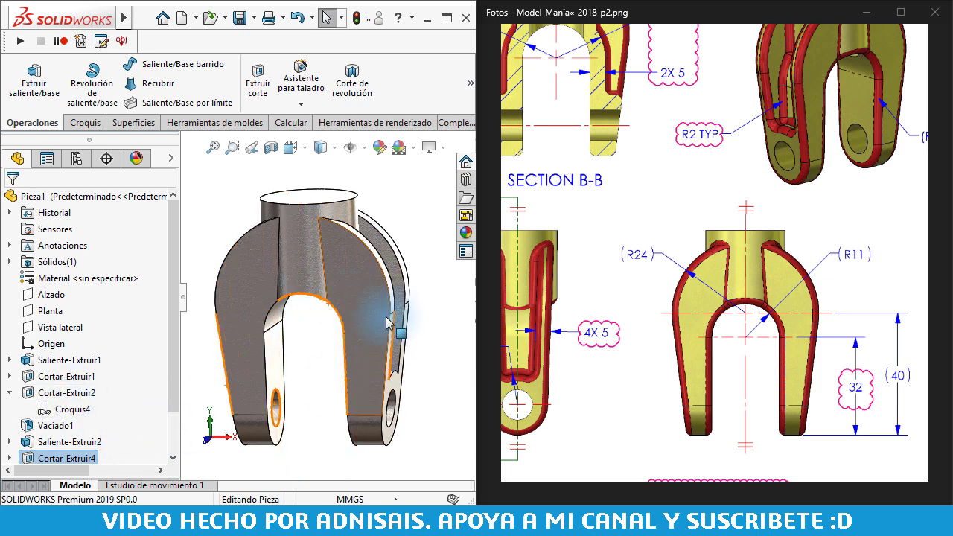
{"action": "mouse_move", "coordinate": [387, 322]}
{"action": "middle_mouse_down"}
{"action": "mouse_move", "coordinate": [356, 320]}
{"action": "mouse_move", "coordinate": [316, 298]}
{"action": "middle_mouse_up"}
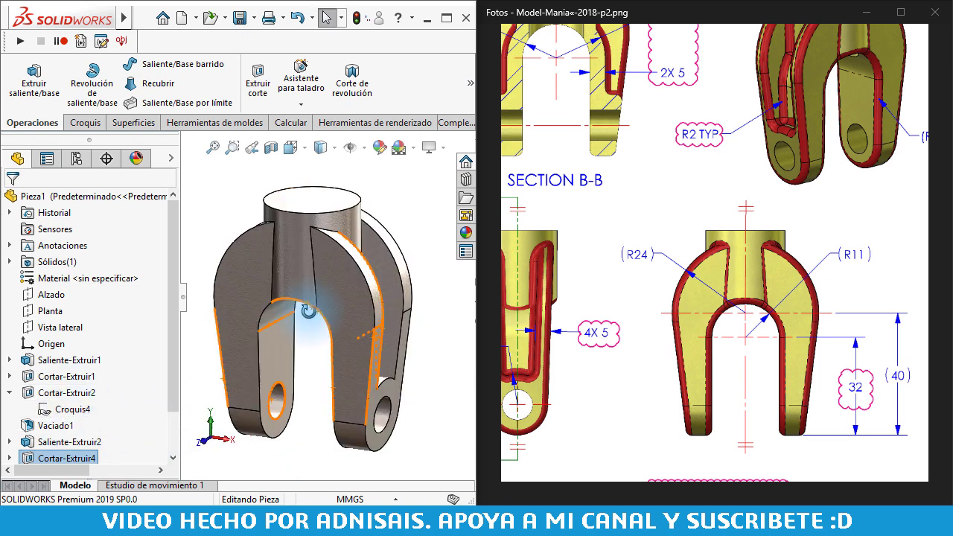
- Inspect which feature formed the clevis face and orbit around the left arm and front
{"action": "left_click", "coordinate": [313, 270]}
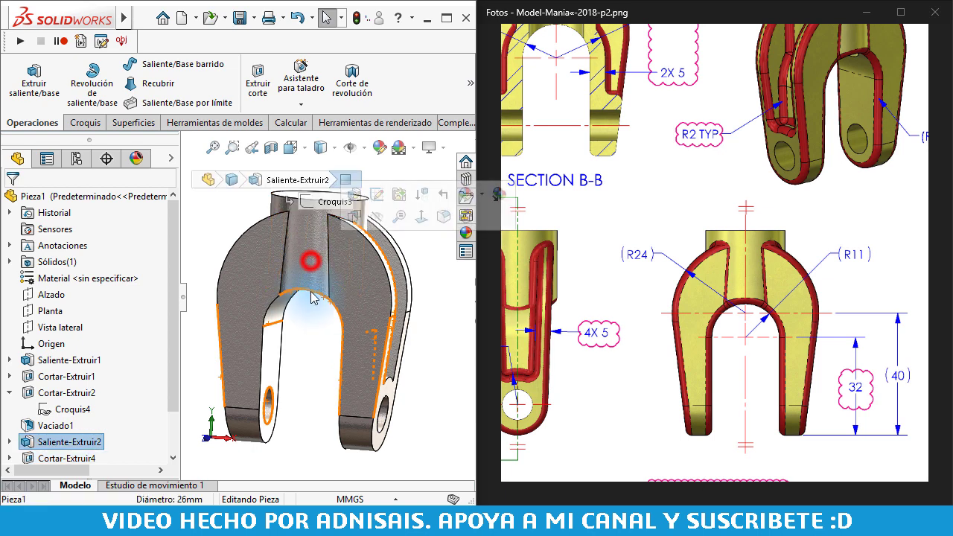
{"action": "left_click", "coordinate": [9, 343]}
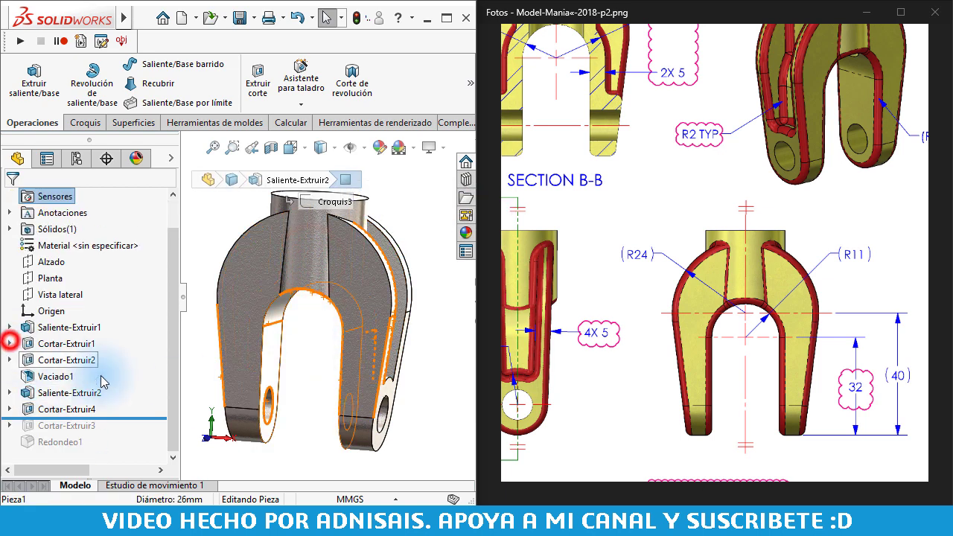
{"action": "left_click", "coordinate": [294, 374]}
{"action": "middle_click_drag", "start_coordinate": [294, 336], "coordinate": [312, 349]}
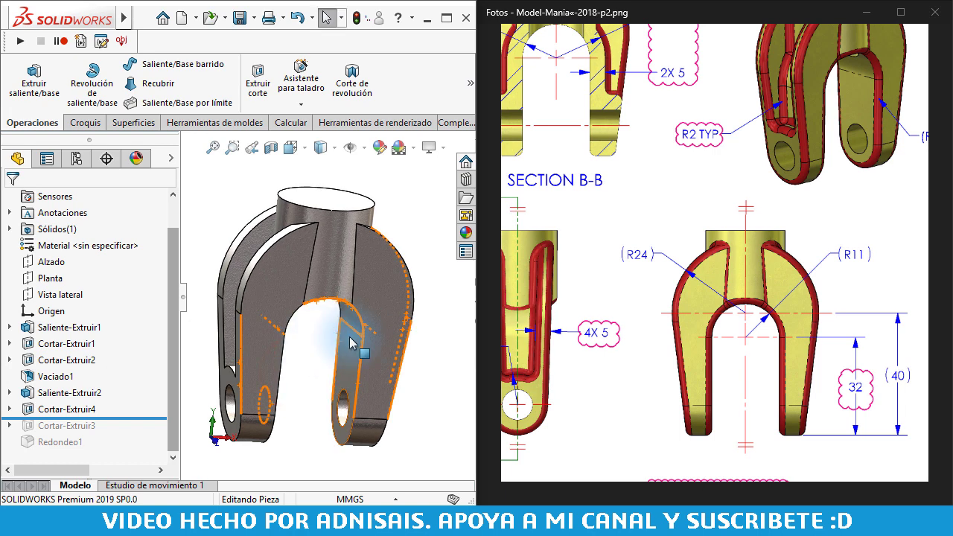
{"action": "middle_click_drag", "start_coordinate": [272, 282], "coordinate": [281, 257]}
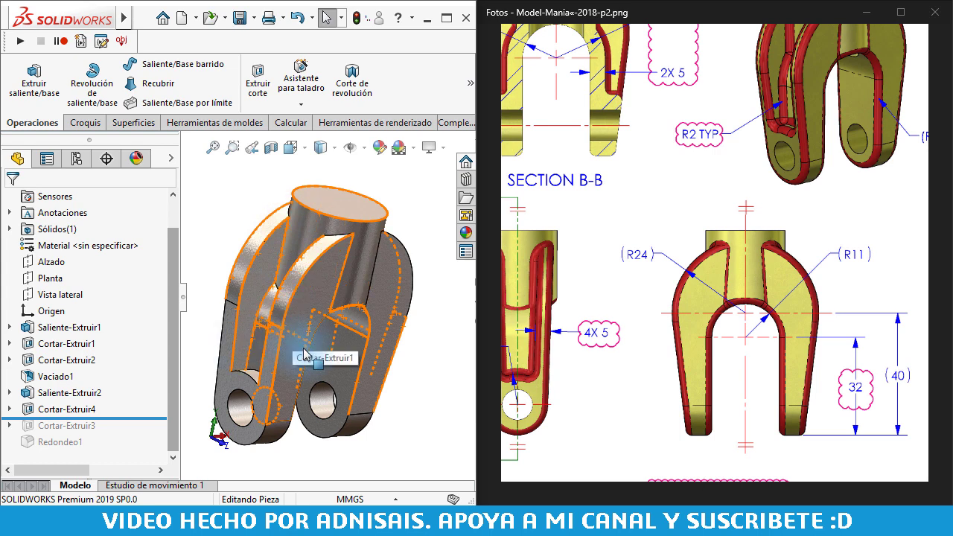
{"action": "middle_click_drag", "start_coordinate": [304, 354], "coordinate": [319, 377]}
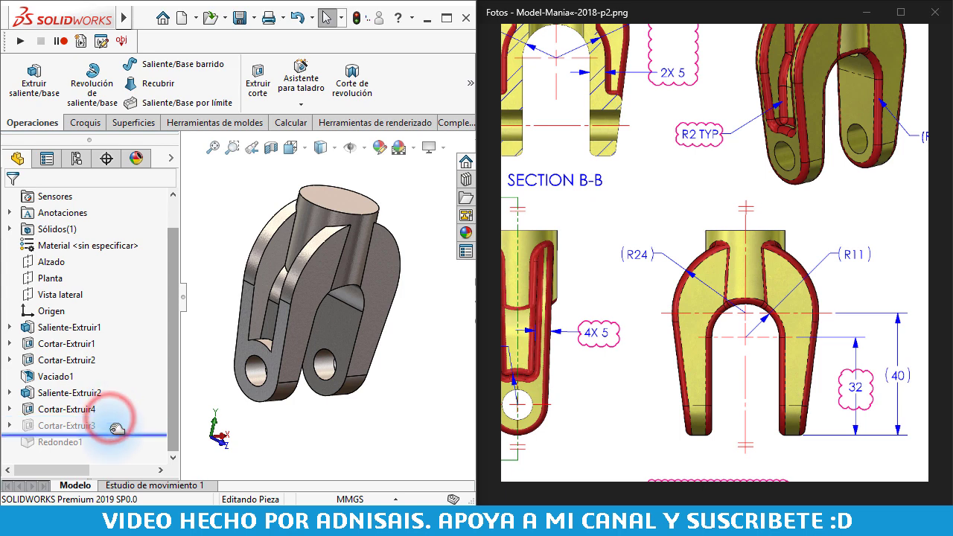
- Roll history forward past Cortar-Extruir3 and Redondeo1, restoring the Ø18 bore and fillets
{"action": "left_click_drag", "start_coordinate": [117, 430], "coordinate": [116, 435]}
{"action": "mouse_move", "coordinate": [356, 410]}
{"action": "middle_mouse_down"}
{"action": "mouse_move", "coordinate": [315, 319]}
{"action": "mouse_move", "coordinate": [313, 421]}
{"action": "middle_mouse_up"}
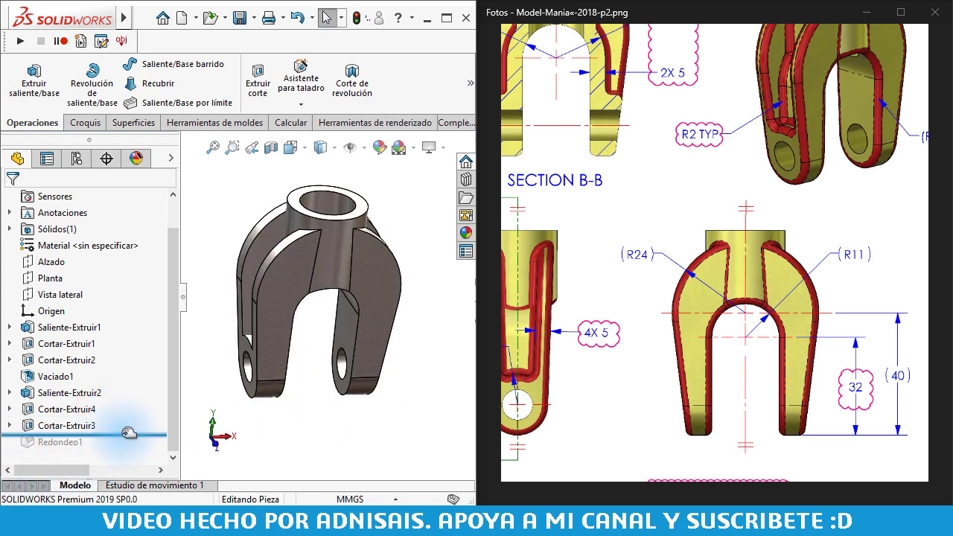
{"action": "left_click_drag", "start_coordinate": [126, 446], "coordinate": [127, 452]}
{"action": "mouse_move", "coordinate": [219, 390]}
{"action": "middle_mouse_down"}
{"action": "mouse_move", "coordinate": [372, 330]}
{"action": "mouse_move", "coordinate": [387, 339]}
{"action": "middle_mouse_up"}
- Redefine Redondeo1 to round all 31 connected edges at 2 mm
{"action": "left_click", "coordinate": [58, 442]}
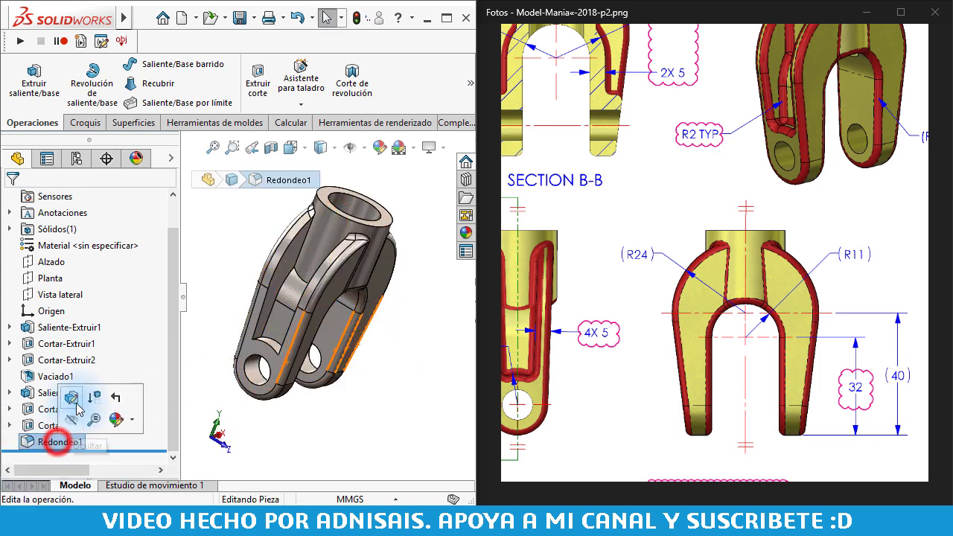
{"action": "left_click", "coordinate": [74, 398]}
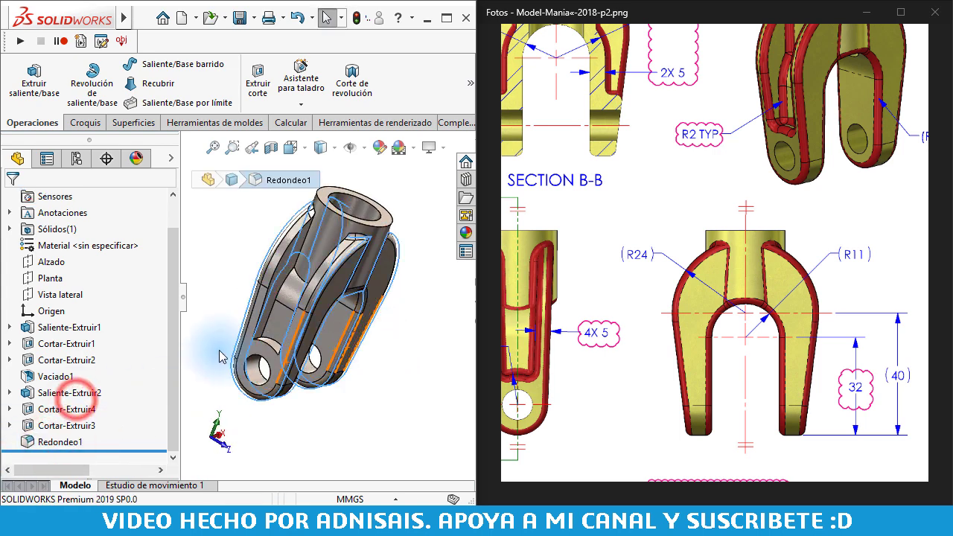
{"action": "left_click", "coordinate": [287, 289]}
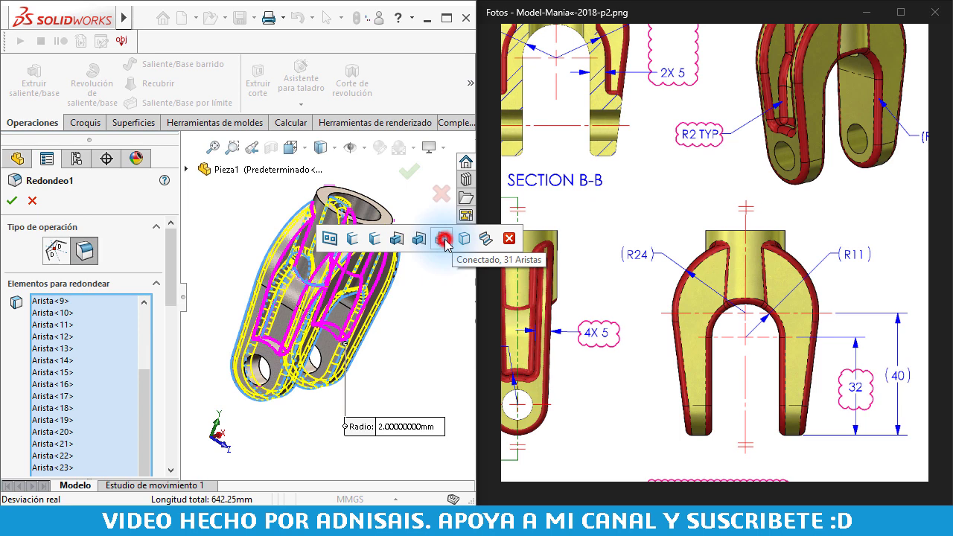
{"action": "left_click", "coordinate": [444, 238]}
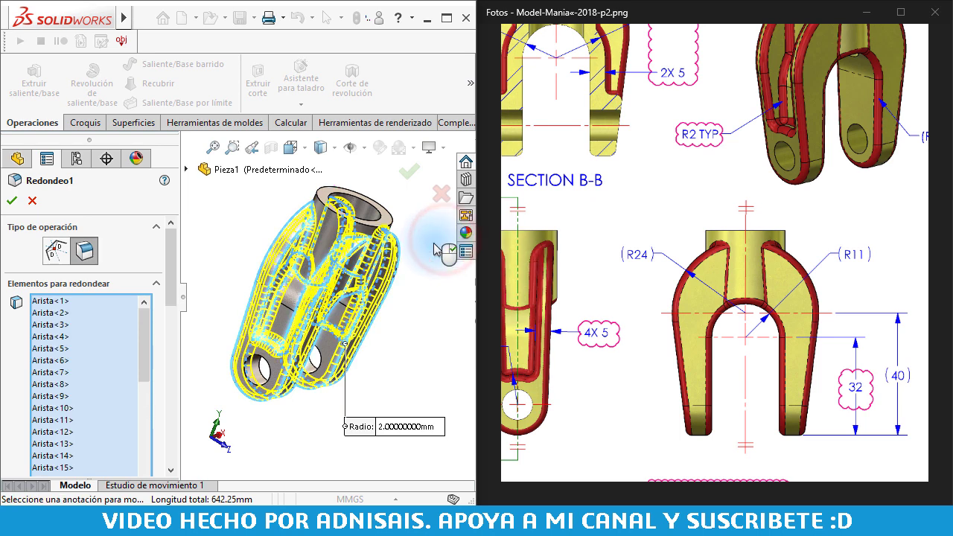
{"action": "left_click", "coordinate": [13, 201]}
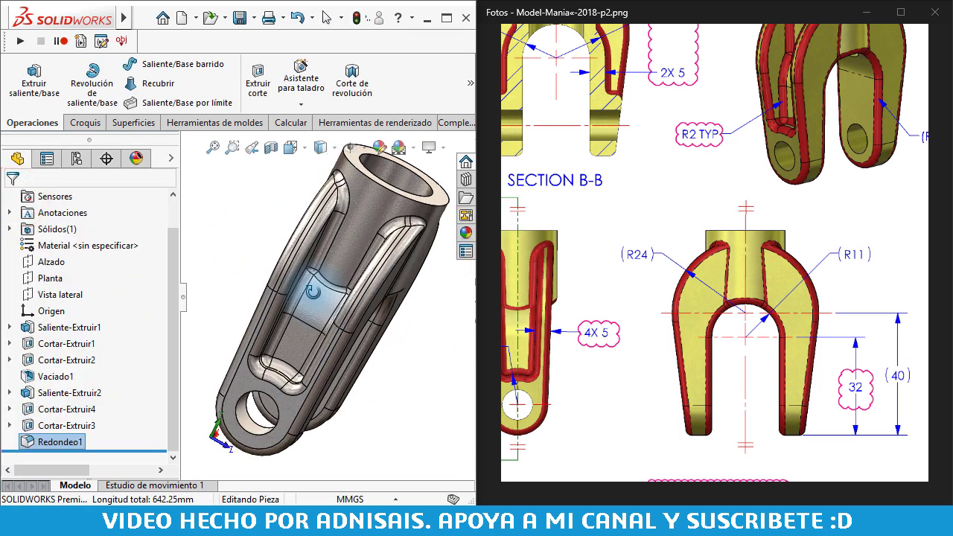
{"action": "middle_click_drag", "start_coordinate": [312, 292], "coordinate": [255, 308]}
{"action": "left_click_drag", "start_coordinate": [891, 260], "coordinate": [833, 397]}
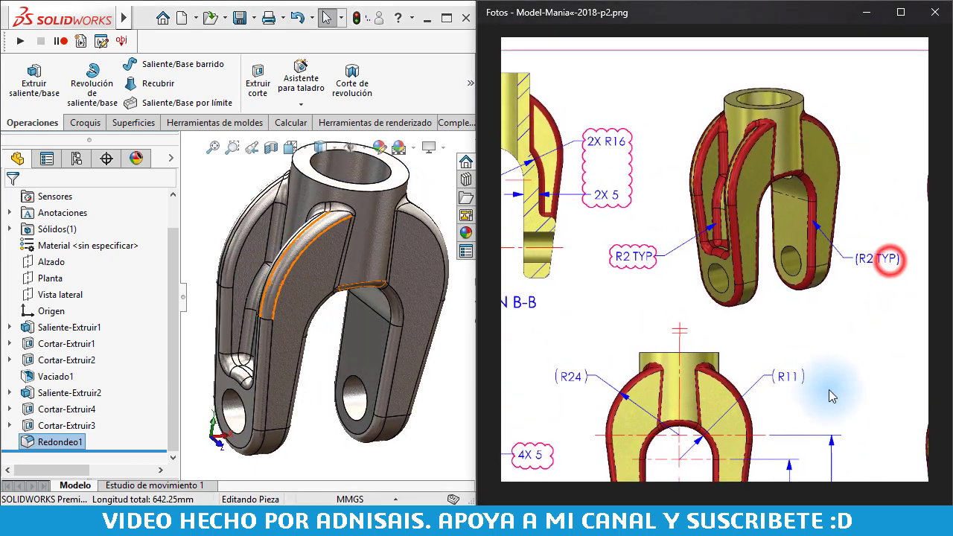
{"action": "mouse_move", "coordinate": [275, 276]}
{"action": "middle_mouse_down"}
{"action": "mouse_move", "coordinate": [265, 279]}
{"action": "mouse_move", "coordinate": [278, 283]}
{"action": "middle_mouse_up"}
{"action": "left_click_drag", "start_coordinate": [798, 323], "coordinate": [642, 277]}
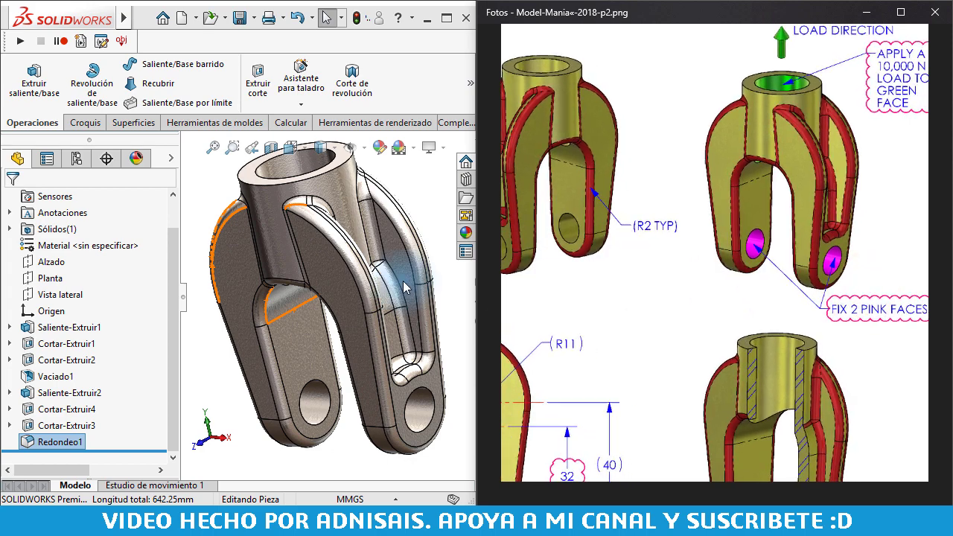
{"action": "scroll", "coordinate": [406, 289], "scroll_direction": "down", "scroll_amount": 3}
{"action": "mouse_move", "coordinate": [404, 298]}
{"action": "middle_mouse_down"}
{"action": "mouse_move", "coordinate": [372, 277]}
{"action": "mouse_move", "coordinate": [398, 322]}
{"action": "mouse_move", "coordinate": [426, 305]}
{"action": "mouse_move", "coordinate": [344, 298]}
{"action": "mouse_move", "coordinate": [419, 298]}
{"action": "mouse_move", "coordinate": [404, 315]}
{"action": "mouse_move", "coordinate": [417, 301]}
{"action": "middle_mouse_up"}
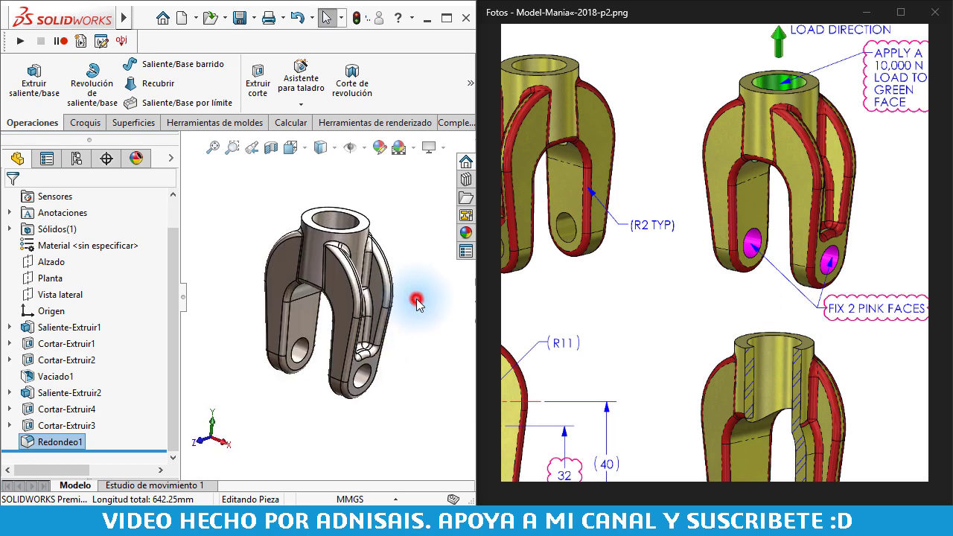
{"action": "left_click_drag", "start_coordinate": [864, 310], "coordinate": [791, 303]}
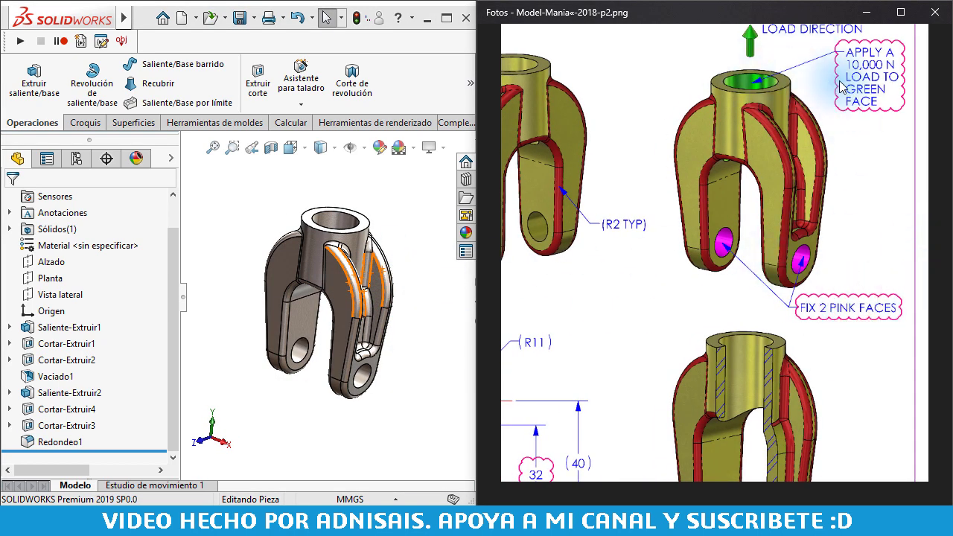
{"action": "mouse_move", "coordinate": [777, 176]}
{"action": "left_mouse_down"}
{"action": "mouse_move", "coordinate": [839, 213]}
{"action": "mouse_move", "coordinate": [486, 264]}
{"action": "left_mouse_up"}
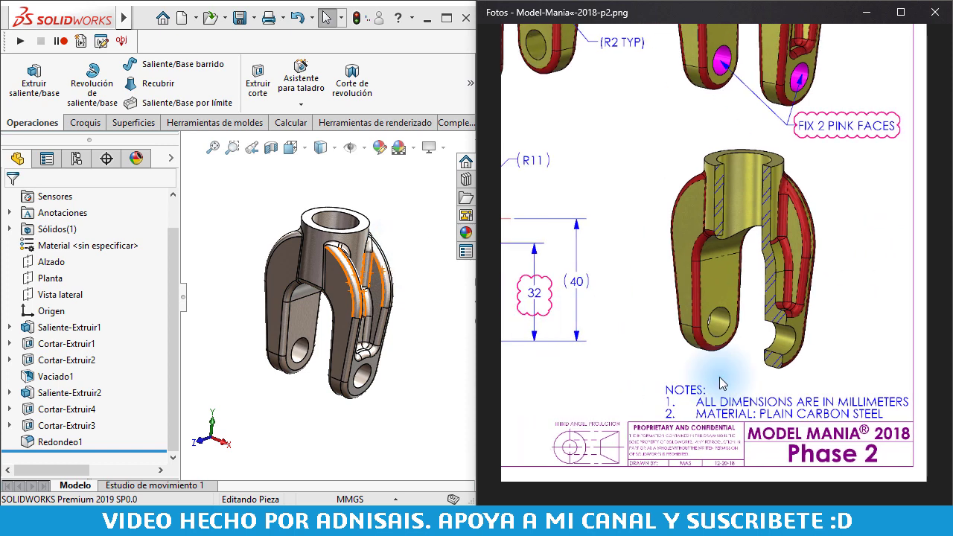
{"action": "left_click", "coordinate": [309, 409]}
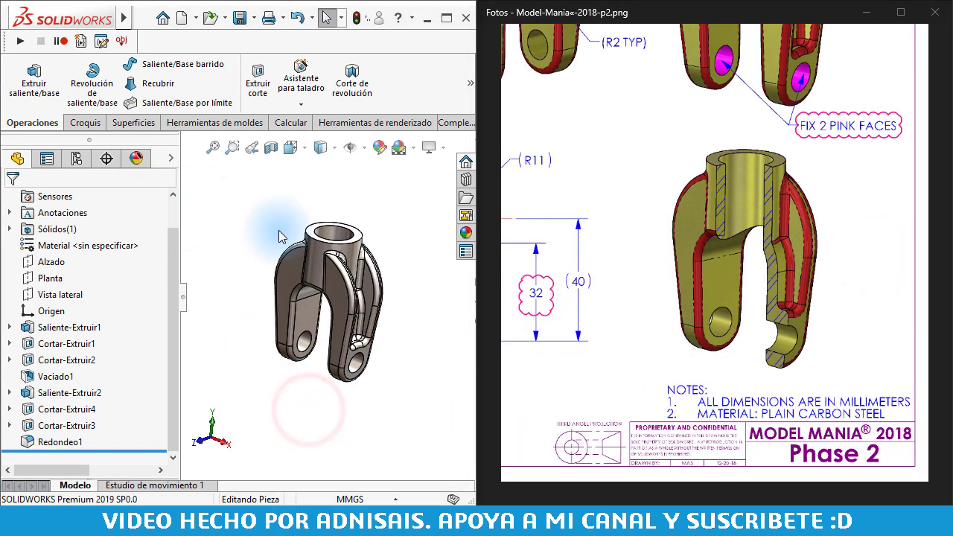
{"action": "middle_click_drag", "start_coordinate": [276, 234], "coordinate": [426, 213]}
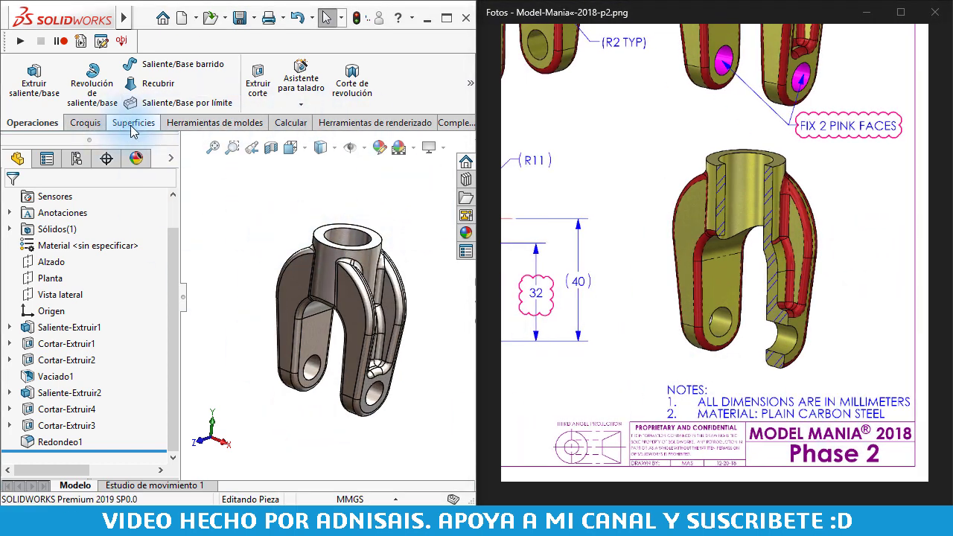
- Launch the SimulationXpress Analysis Wizard from the Evaluate tab and begin the study
{"action": "left_click", "coordinate": [276, 125]}
{"action": "left_click", "coordinate": [470, 83]}
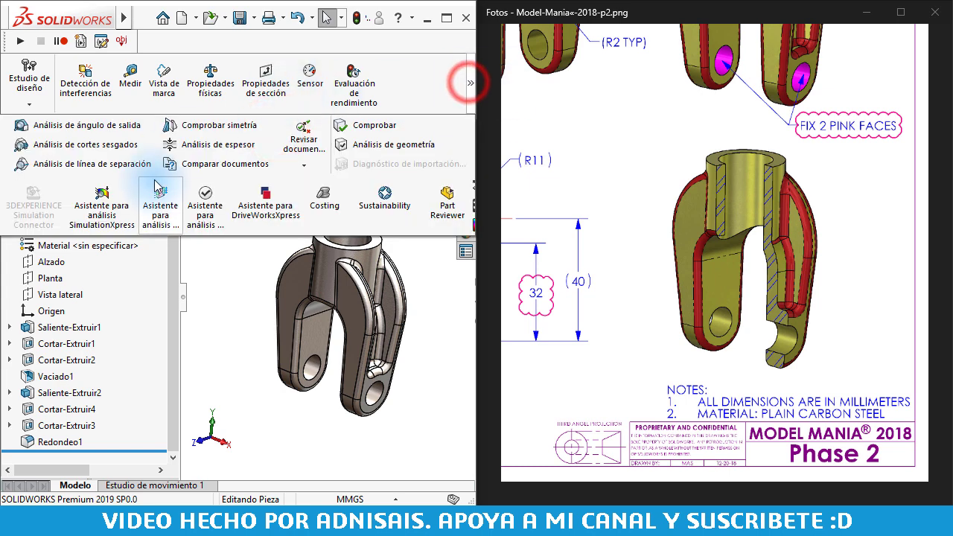
{"action": "left_click", "coordinate": [113, 209]}
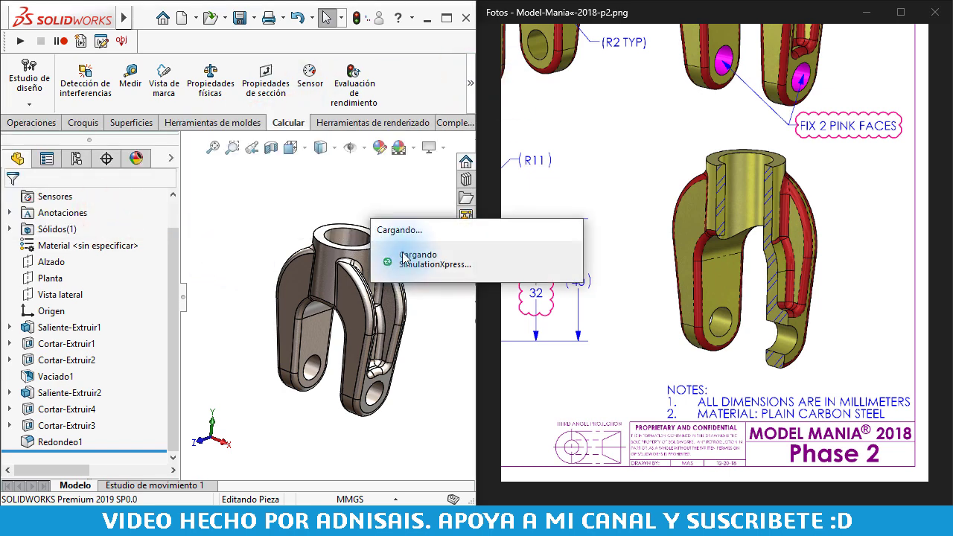
{"action": "left_click", "coordinate": [179, 226]}
{"action": "left_click_drag", "start_coordinate": [179, 226], "coordinate": [141, 226]}
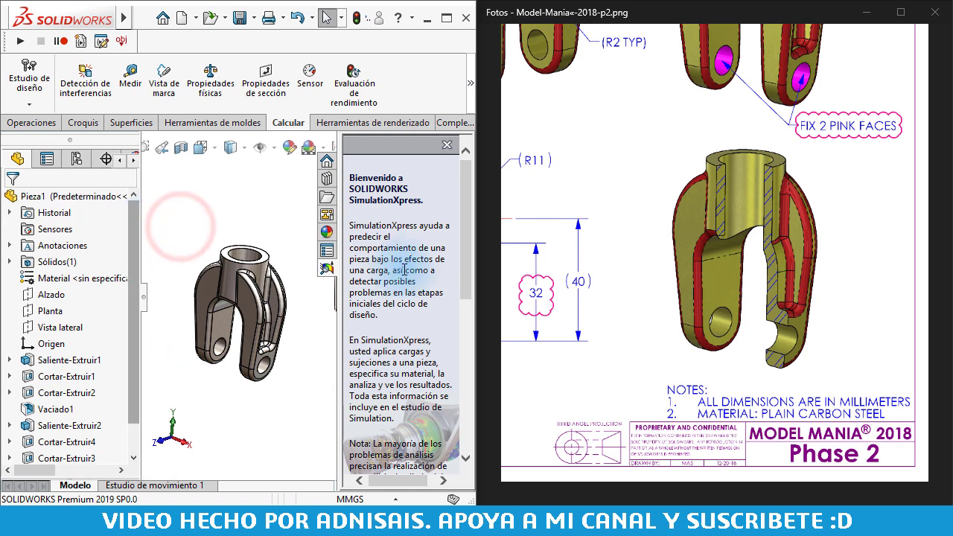
{"action": "left_click_drag", "start_coordinate": [466, 195], "coordinate": [475, 370]}
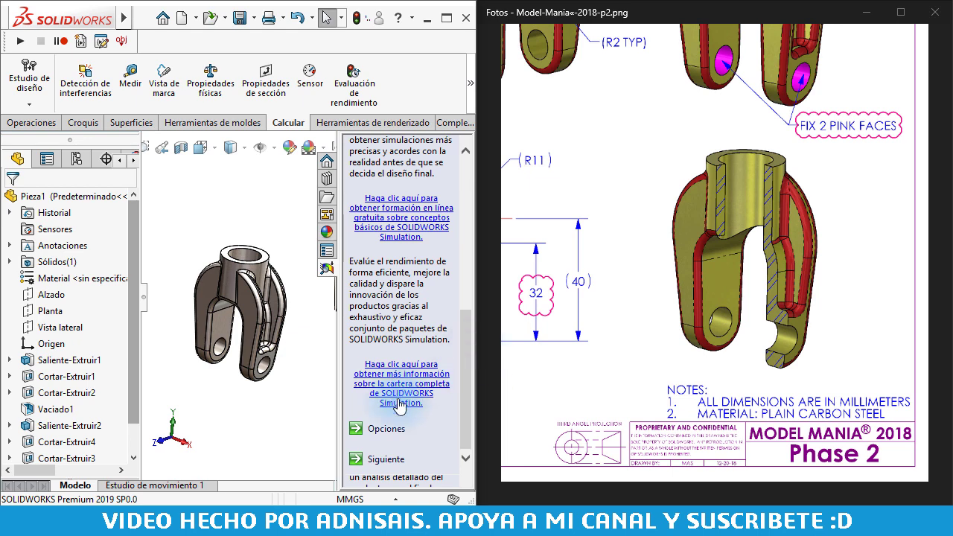
{"action": "left_click", "coordinate": [374, 460]}
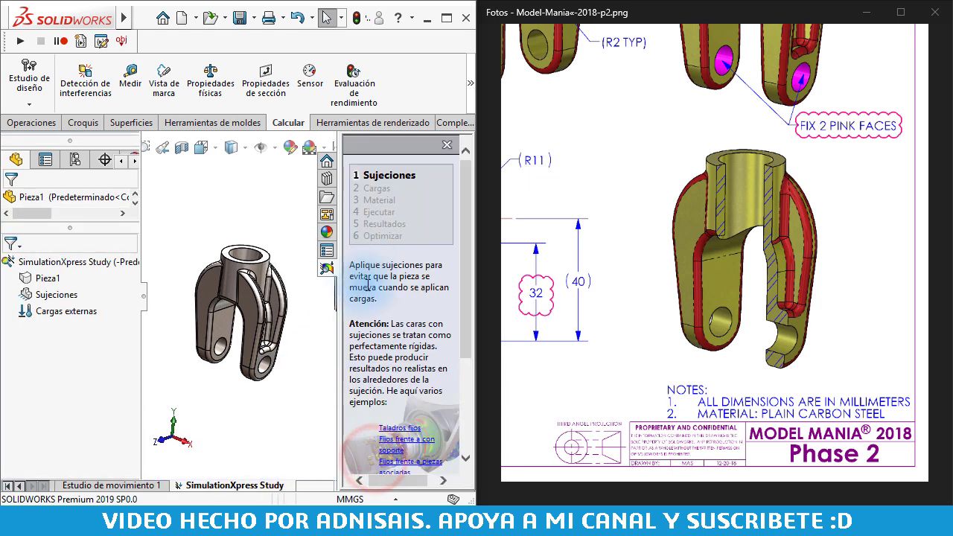
{"action": "left_click_drag", "start_coordinate": [463, 233], "coordinate": [463, 328]}
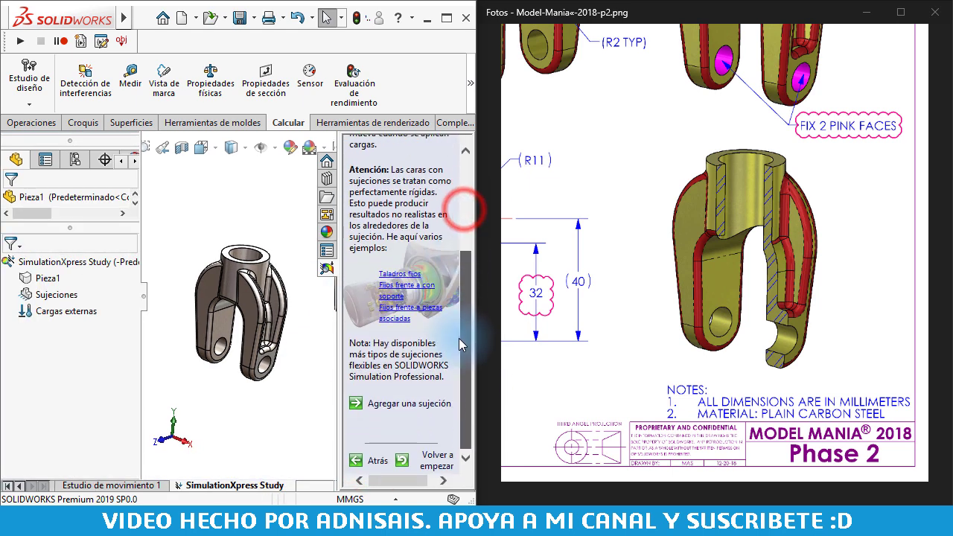
- Fix both pin-hole faces as fixture Fijo-1 and advance to the loads step
{"action": "left_click", "coordinate": [412, 403]}
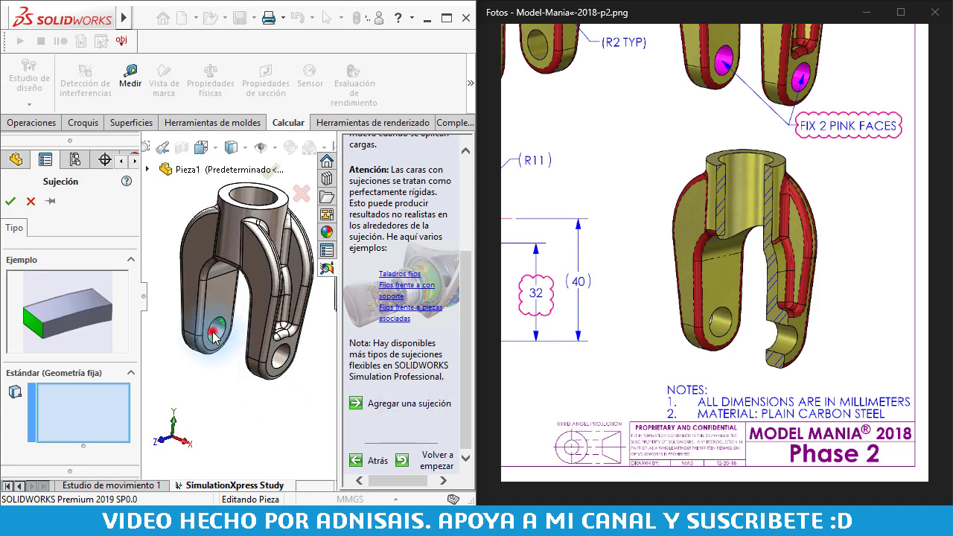
{"action": "left_click", "coordinate": [214, 336]}
{"action": "left_click", "coordinate": [280, 358]}
{"action": "left_click", "coordinate": [10, 203]}
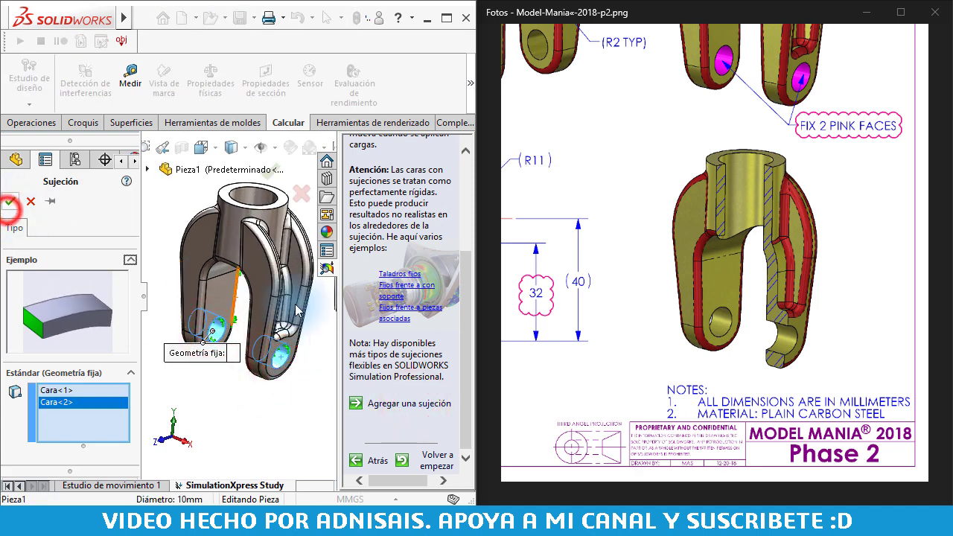
{"action": "left_click", "coordinate": [10, 202]}
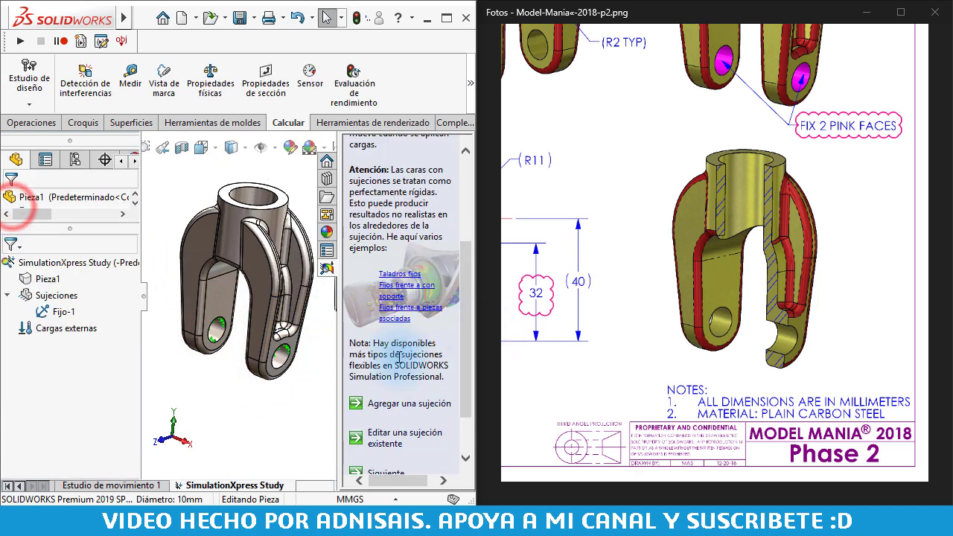
{"action": "left_click", "coordinate": [387, 415]}
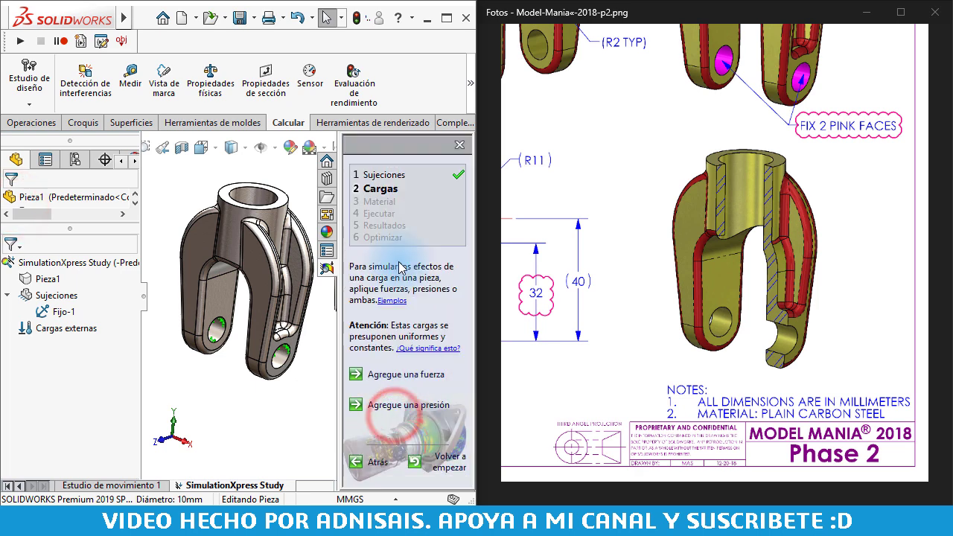
- Add a force on the top bore face, directed normal to the Planta plane
{"action": "left_click", "coordinate": [391, 374]}
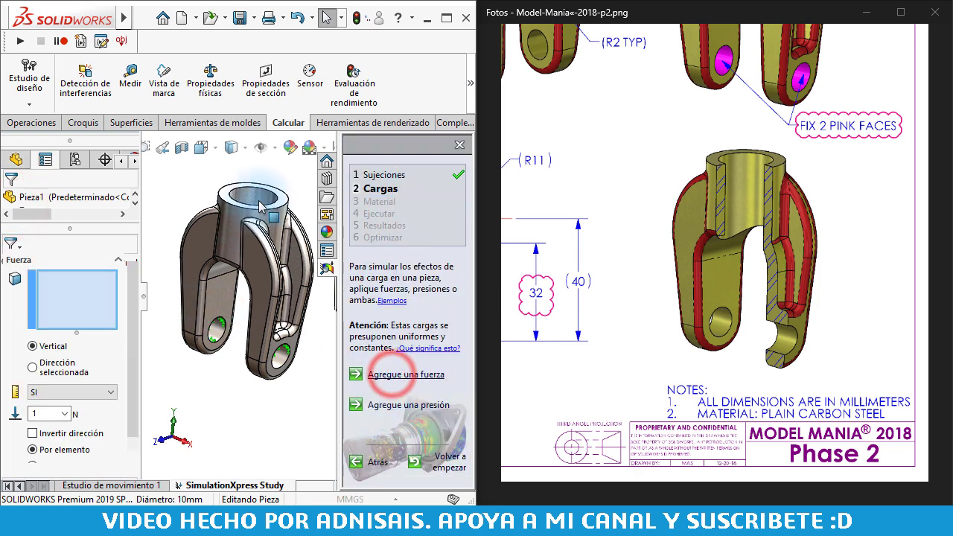
{"action": "left_click", "coordinate": [258, 195]}
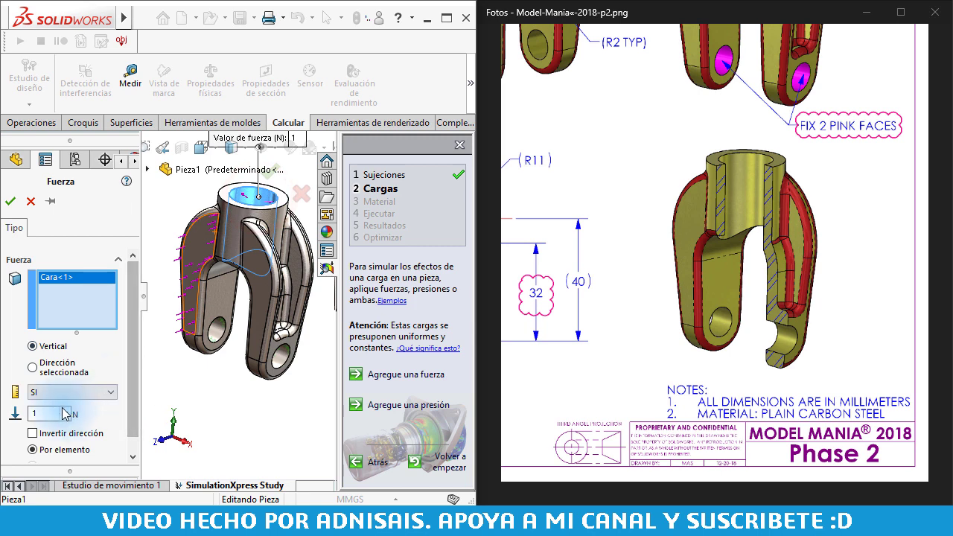
{"action": "double_click", "coordinate": [46, 415]}
{"action": "type", "text": "0000"}
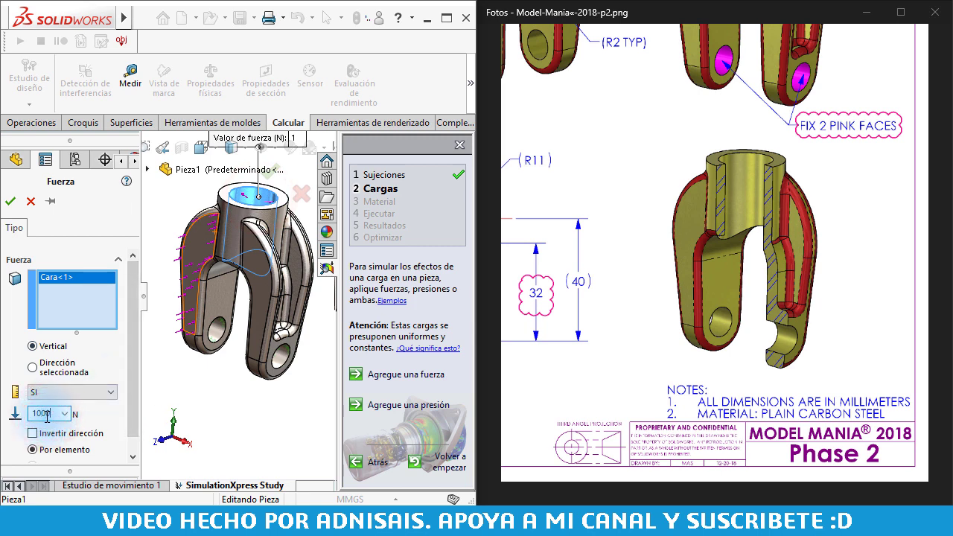
{"action": "left_click", "coordinate": [58, 367]}
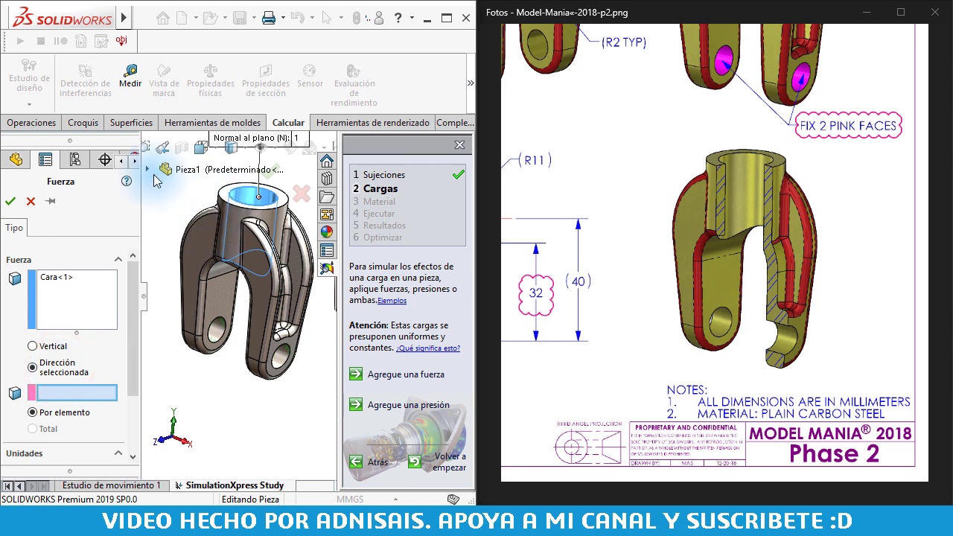
{"action": "left_click", "coordinate": [149, 170]}
{"action": "left_click", "coordinate": [203, 284]}
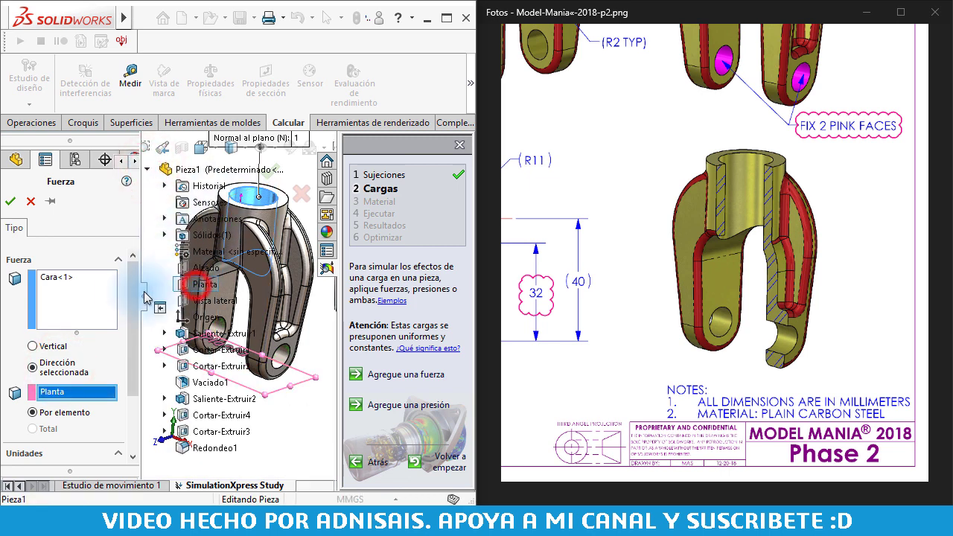
- Set the force magnitude to 10000 N and accept Fuerza-1
{"action": "left_click_drag", "start_coordinate": [131, 286], "coordinate": [131, 328]}
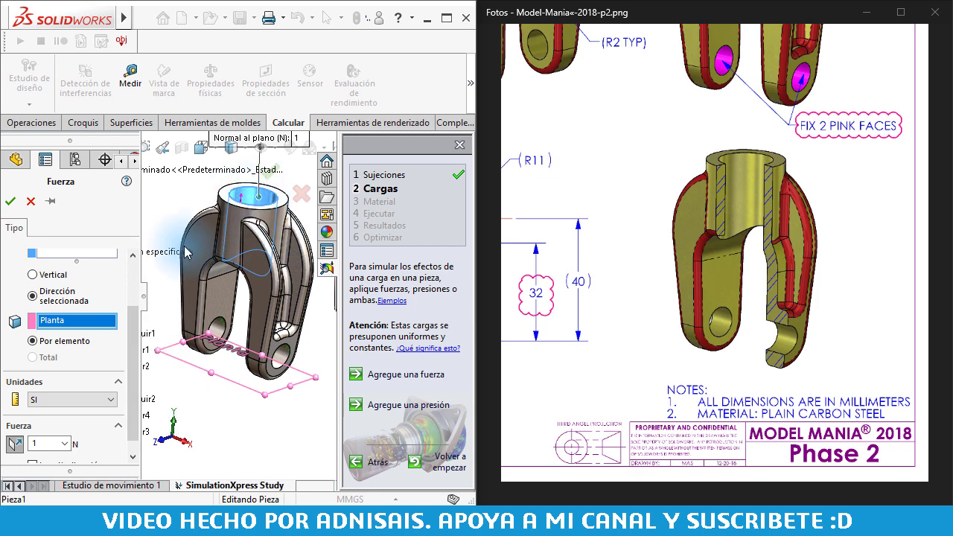
{"action": "double_click", "coordinate": [51, 446]}
{"action": "type", "text": "0000"}
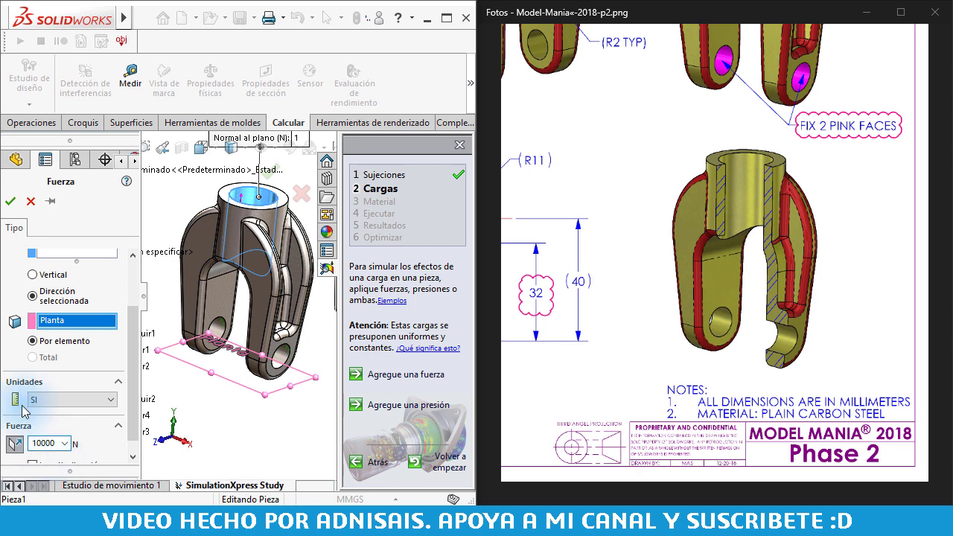
{"action": "left_click_drag", "start_coordinate": [135, 331], "coordinate": [134, 384]}
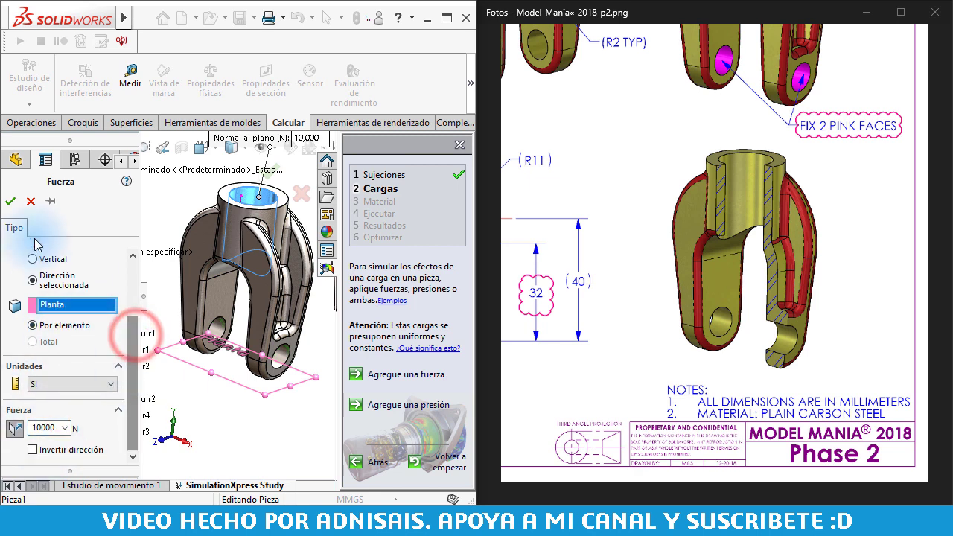
{"action": "left_click", "coordinate": [10, 201]}
{"action": "scroll", "coordinate": [246, 201], "scroll_direction": "down", "scroll_amount": 2}
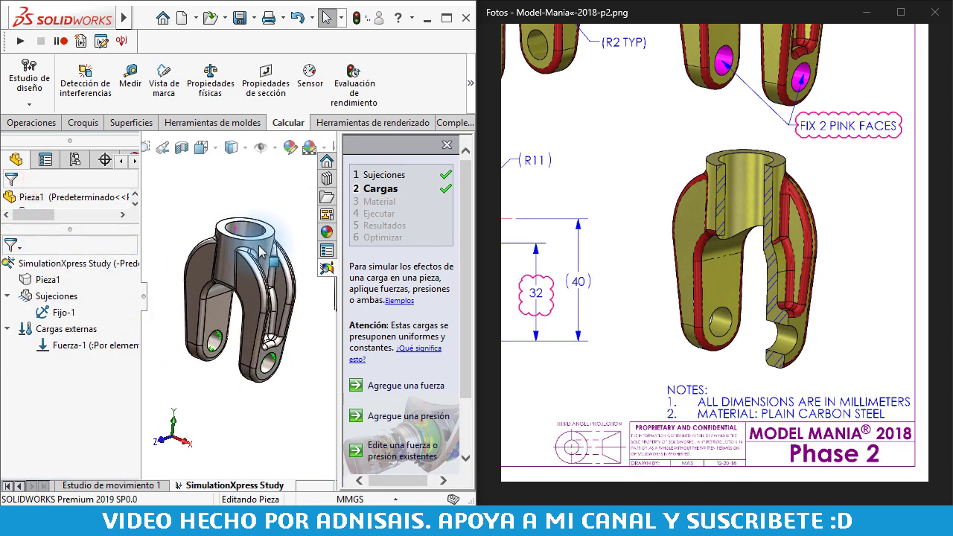
{"action": "scroll", "coordinate": [246, 201], "scroll_direction": "down", "scroll_amount": 2}
{"action": "scroll", "coordinate": [245, 201], "scroll_direction": "down", "scroll_amount": 2}
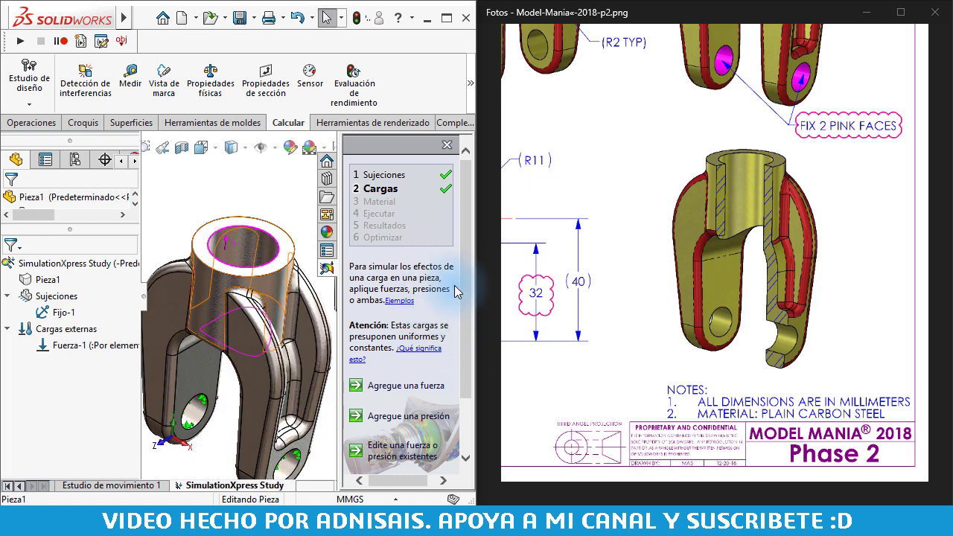
{"action": "scroll", "coordinate": [464, 290], "scroll_direction": "down", "scroll_amount": 3}
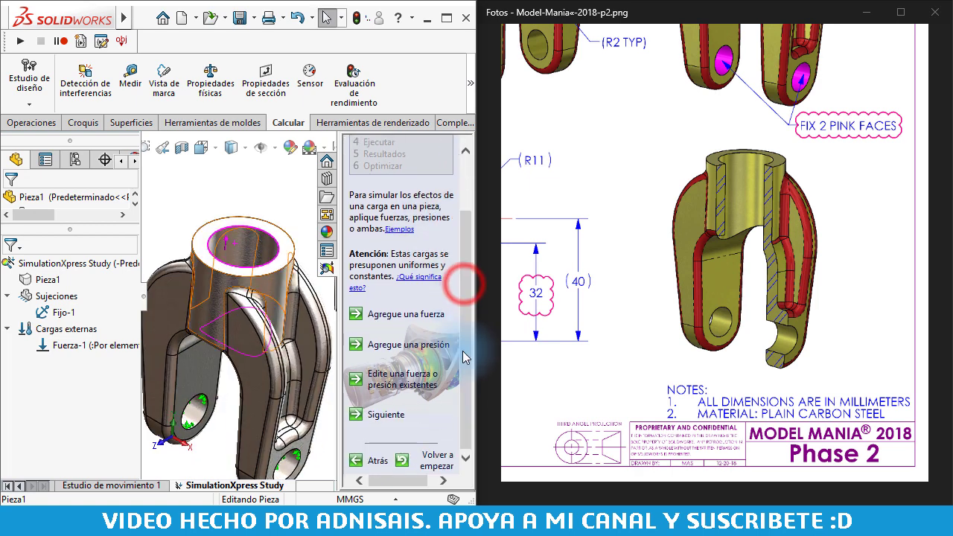
- Assign Acero al carbono no aleado as the clevis material
{"action": "left_click", "coordinate": [387, 416]}
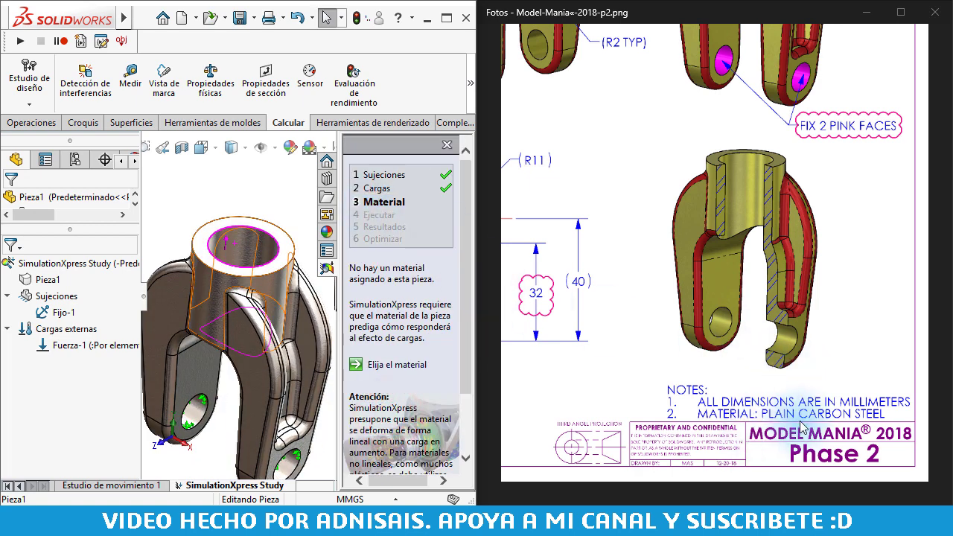
{"action": "left_click", "coordinate": [397, 365]}
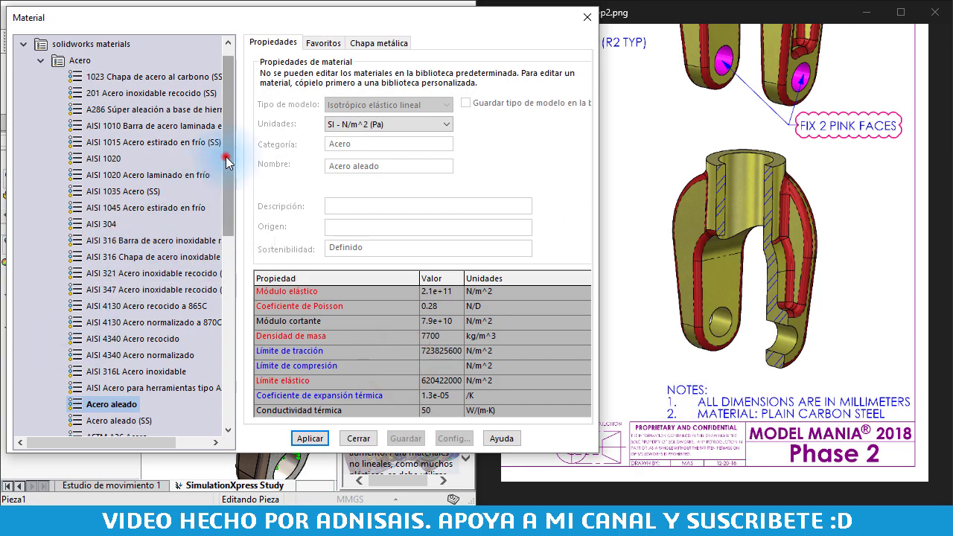
{"action": "left_click_drag", "start_coordinate": [227, 162], "coordinate": [229, 248]}
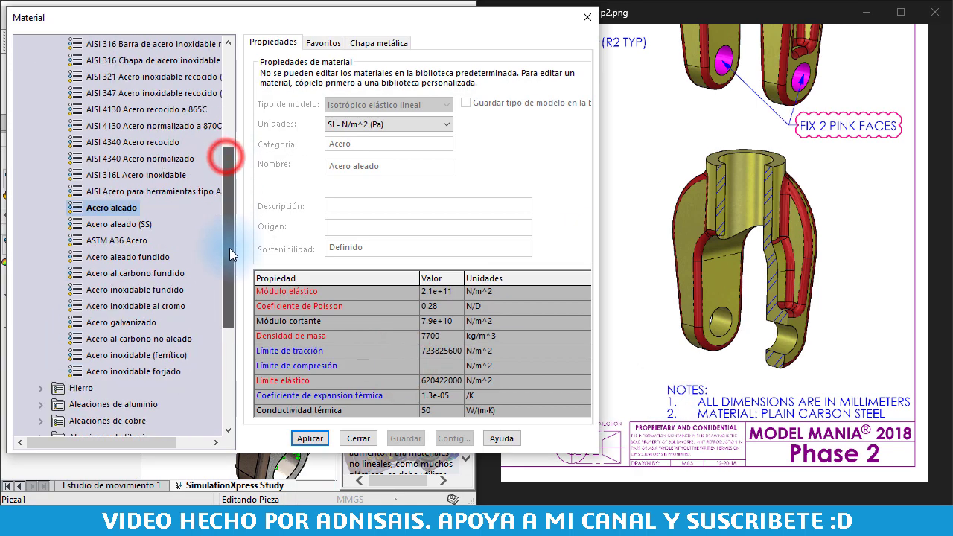
{"action": "left_click", "coordinate": [130, 339]}
{"action": "left_click", "coordinate": [305, 438]}
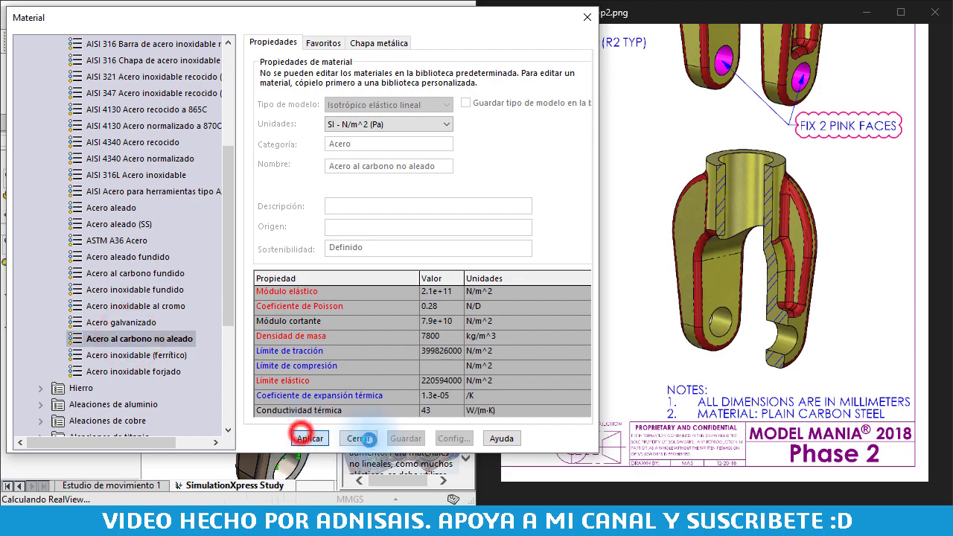
{"action": "left_click", "coordinate": [358, 439]}
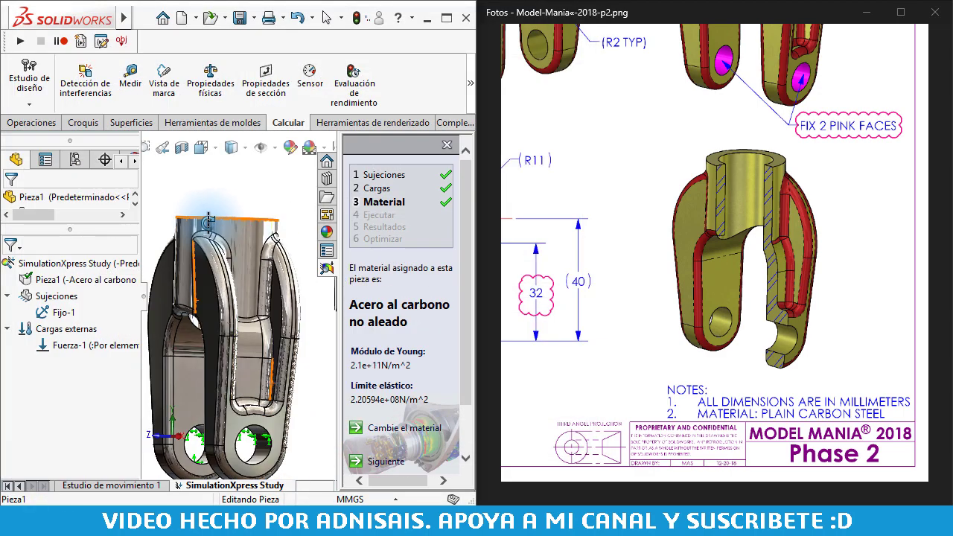
{"action": "mouse_move", "coordinate": [233, 240]}
{"action": "middle_mouse_down"}
{"action": "mouse_move", "coordinate": [292, 266]}
{"action": "mouse_move", "coordinate": [278, 282]}
{"action": "mouse_move", "coordinate": [294, 298]}
{"action": "middle_mouse_up"}
{"action": "scroll", "coordinate": [292, 265], "scroll_direction": "down", "scroll_amount": 5}
{"action": "scroll", "coordinate": [277, 281], "scroll_direction": "up", "scroll_amount": 5}
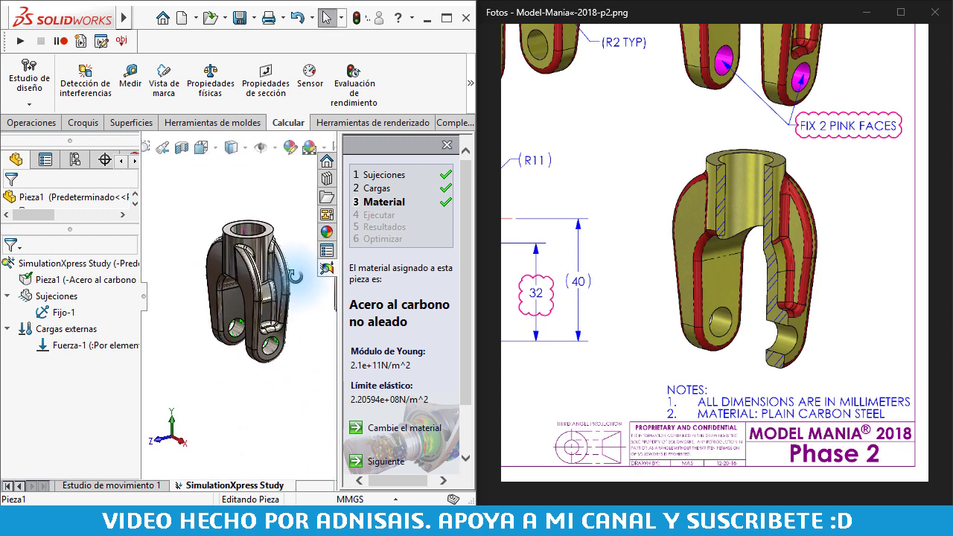
{"action": "scroll", "coordinate": [405, 423], "scroll_direction": "down", "scroll_amount": 2}
- Run the SimulationXpress study and accept the deformed shape to reach the Resultados
{"action": "left_click", "coordinate": [376, 402]}
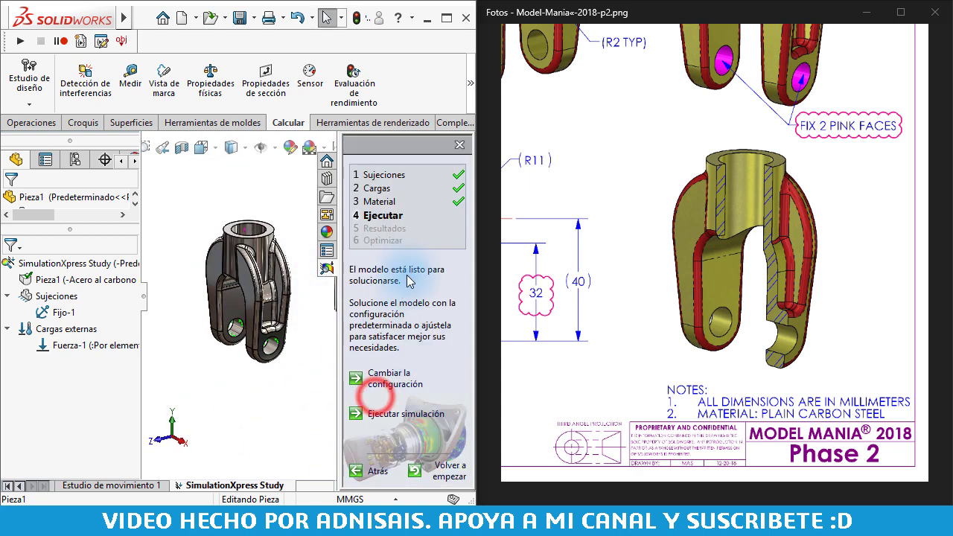
{"action": "left_click", "coordinate": [394, 414]}
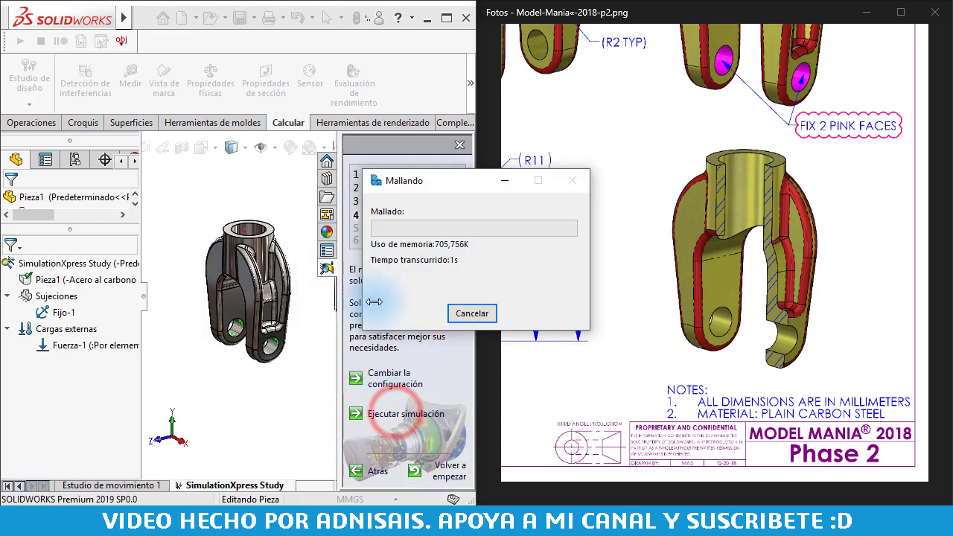
{"action": "middle_click_drag", "start_coordinate": [216, 276], "coordinate": [260, 259]}
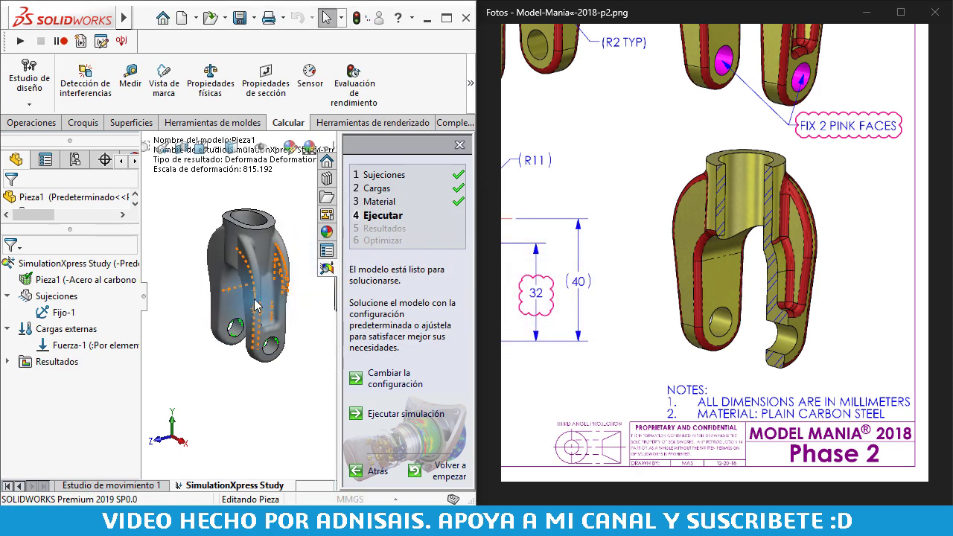
{"action": "scroll", "coordinate": [428, 407], "scroll_direction": "down", "scroll_amount": 3}
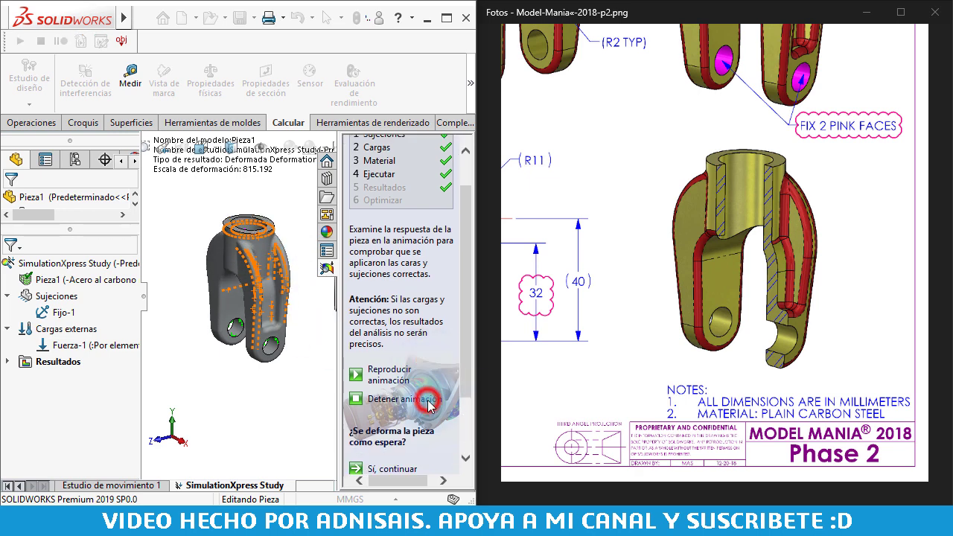
{"action": "left_click", "coordinate": [393, 408]}
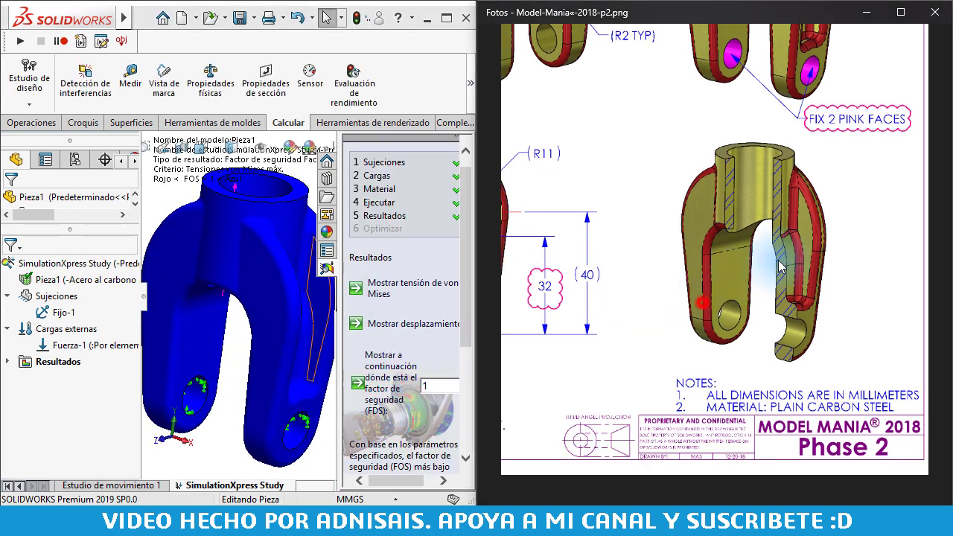
- Read the lowest factor of safety, 2.65296, orbit the plot, and maximize the SolidWorks window
{"action": "left_click_drag", "start_coordinate": [520, 300], "coordinate": [788, 324]}
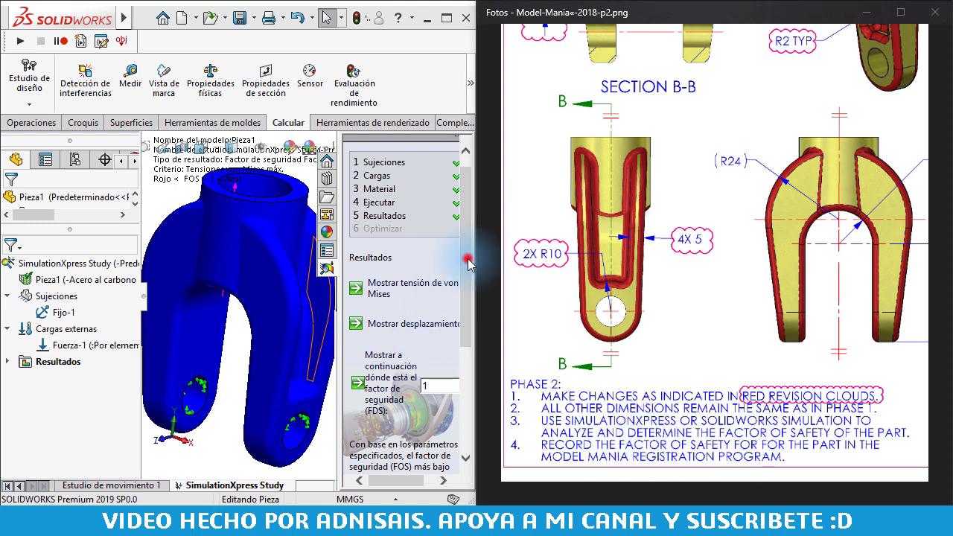
{"action": "scroll", "coordinate": [462, 257], "scroll_direction": "down", "scroll_amount": 3}
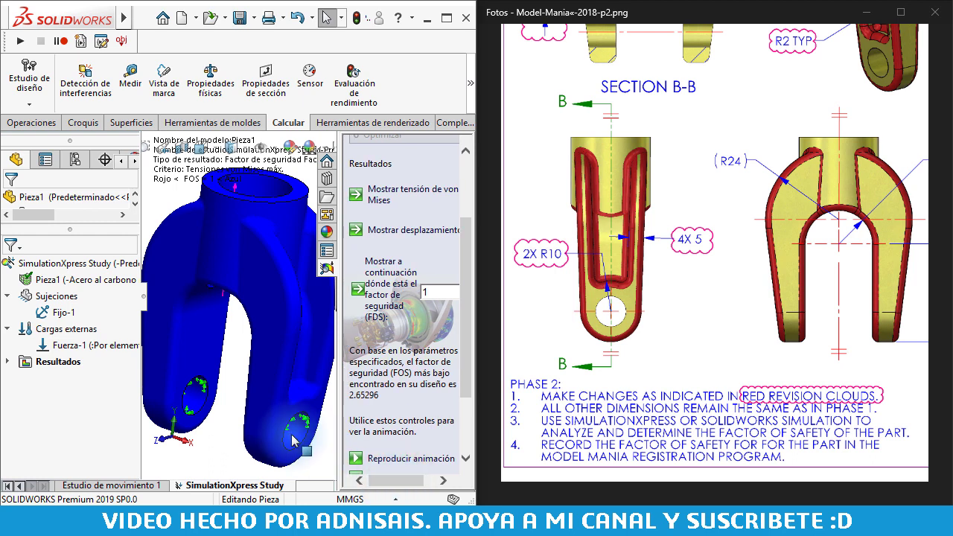
{"action": "mouse_move", "coordinate": [154, 329]}
{"action": "middle_mouse_down"}
{"action": "mouse_move", "coordinate": [221, 317]}
{"action": "mouse_move", "coordinate": [172, 299]}
{"action": "middle_mouse_up"}
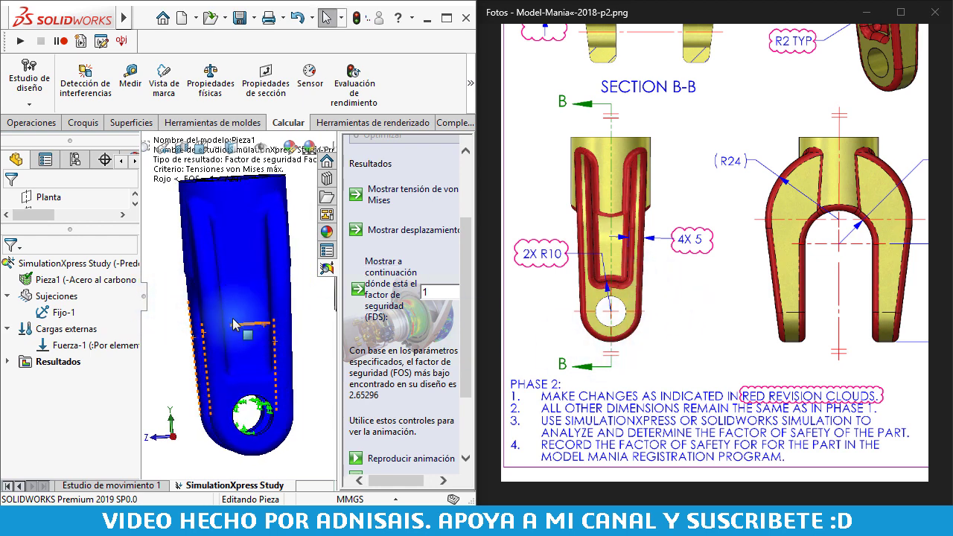
{"action": "middle_click_drag", "start_coordinate": [231, 312], "coordinate": [284, 305]}
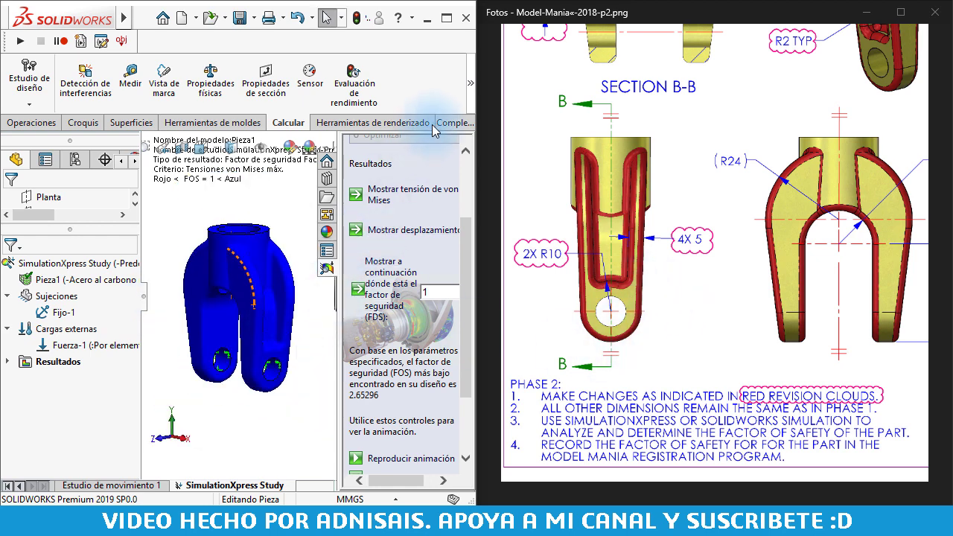
{"action": "left_click", "coordinate": [447, 19]}
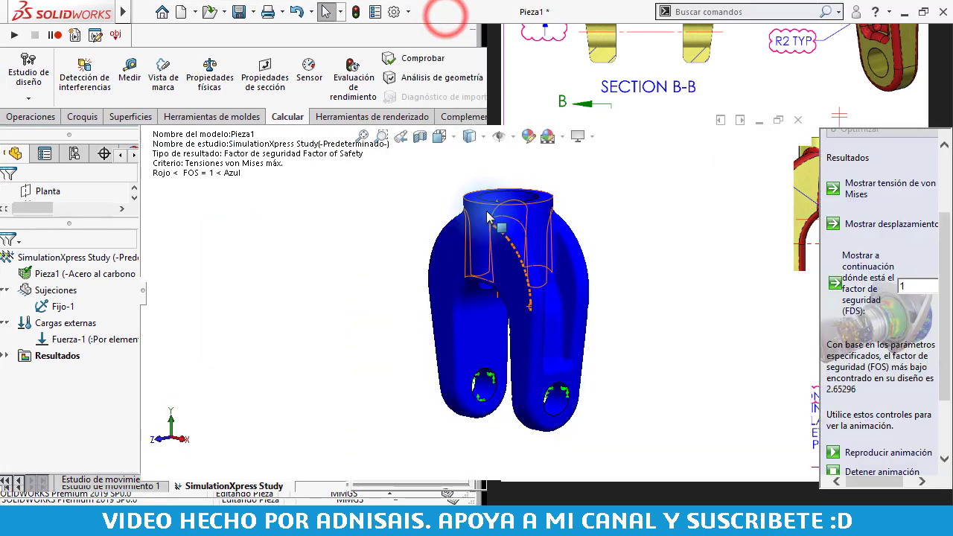
- Show the clevis von Mises plot (peak 8.315e+07 N/m^2, yield 2.206e+08) and play its animation
{"action": "left_click", "coordinate": [868, 193]}
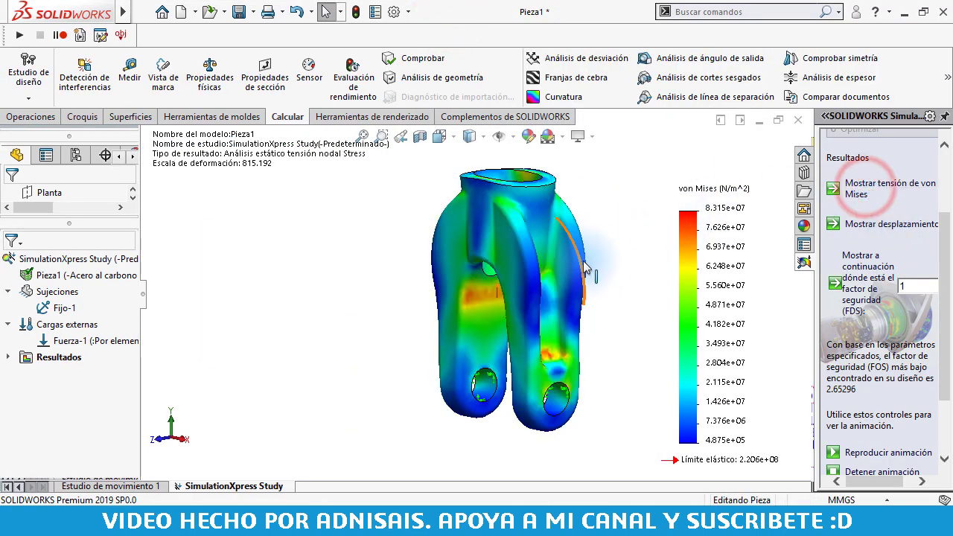
{"action": "mouse_move", "coordinate": [612, 257]}
{"action": "middle_mouse_down"}
{"action": "mouse_move", "coordinate": [598, 272]}
{"action": "mouse_move", "coordinate": [451, 285]}
{"action": "middle_mouse_up"}
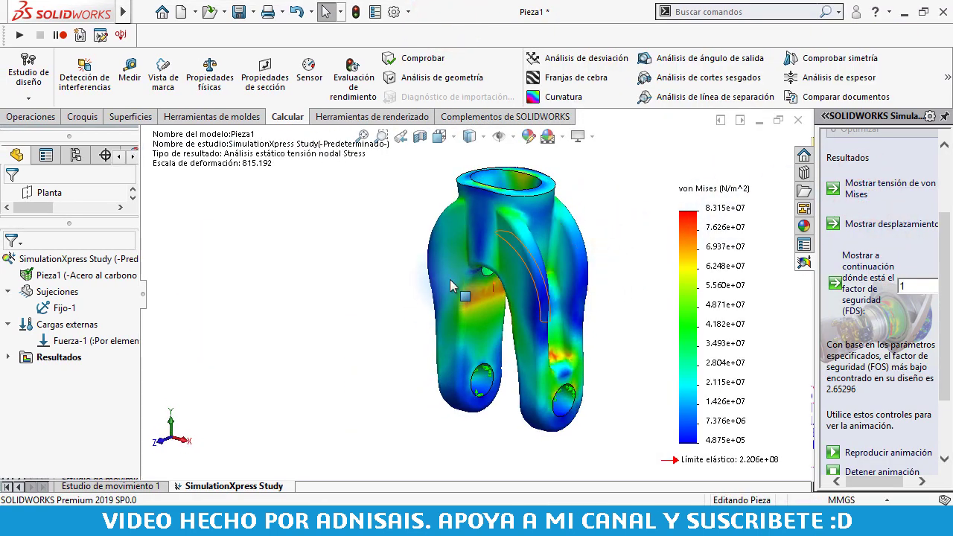
{"action": "left_click", "coordinate": [877, 456]}
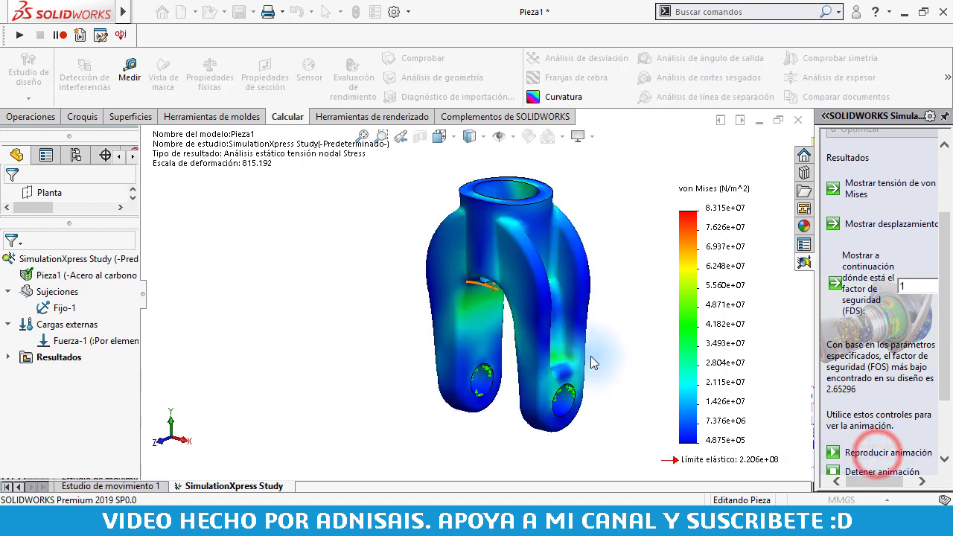